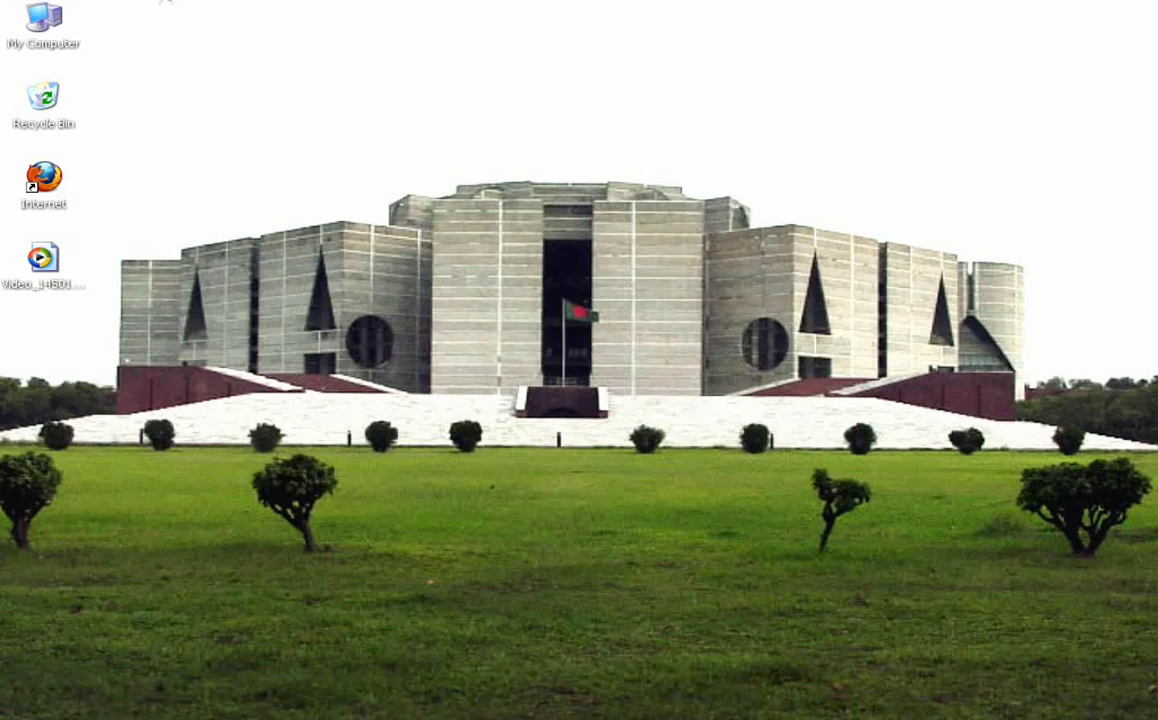
Launch Firefox and search Google for infosarker.bcc.net.bd
click(44, 180)
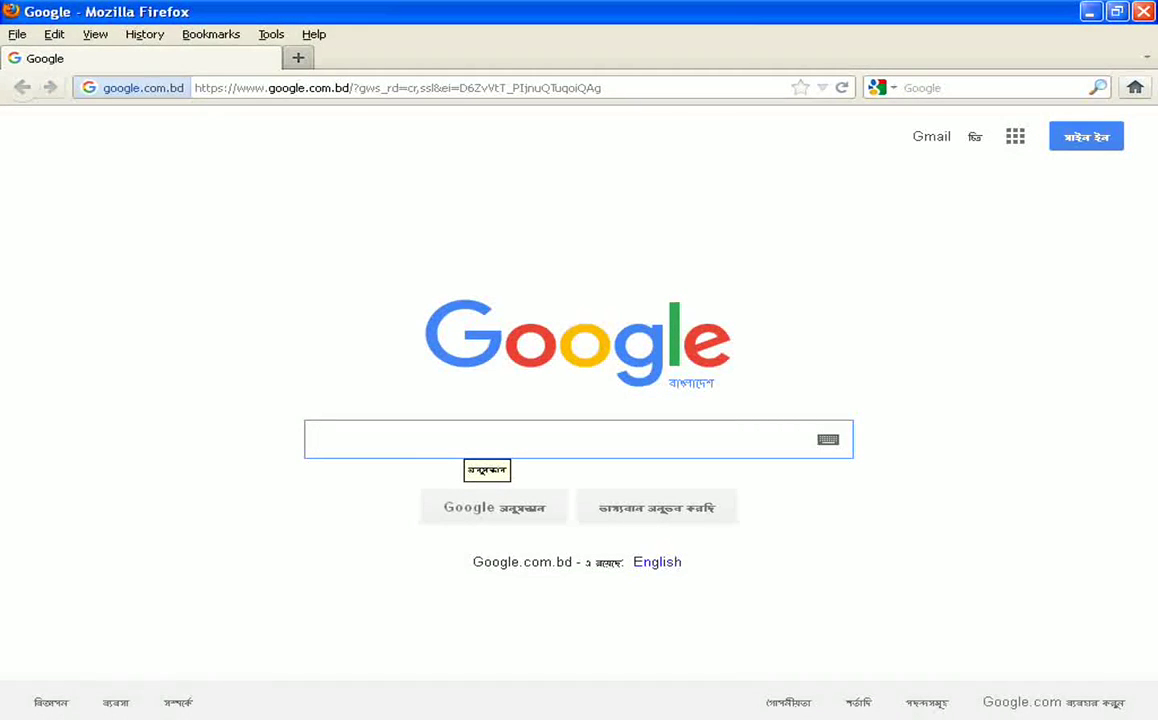
text(infosarker)
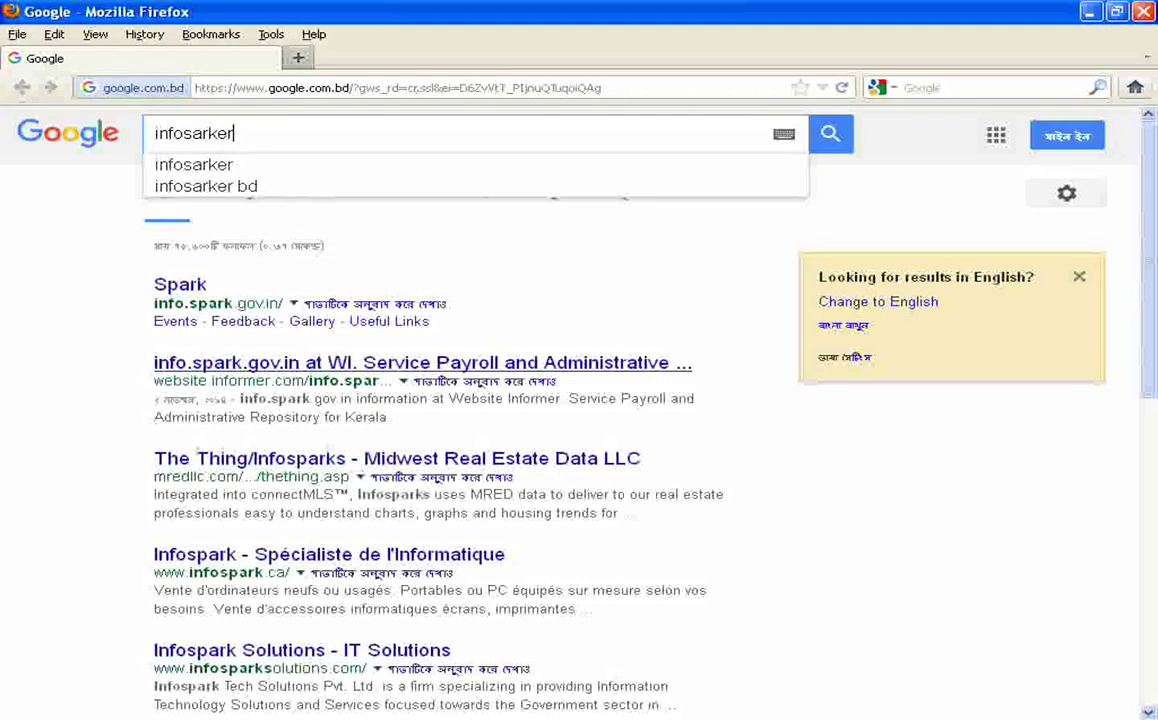
text(.bcc)
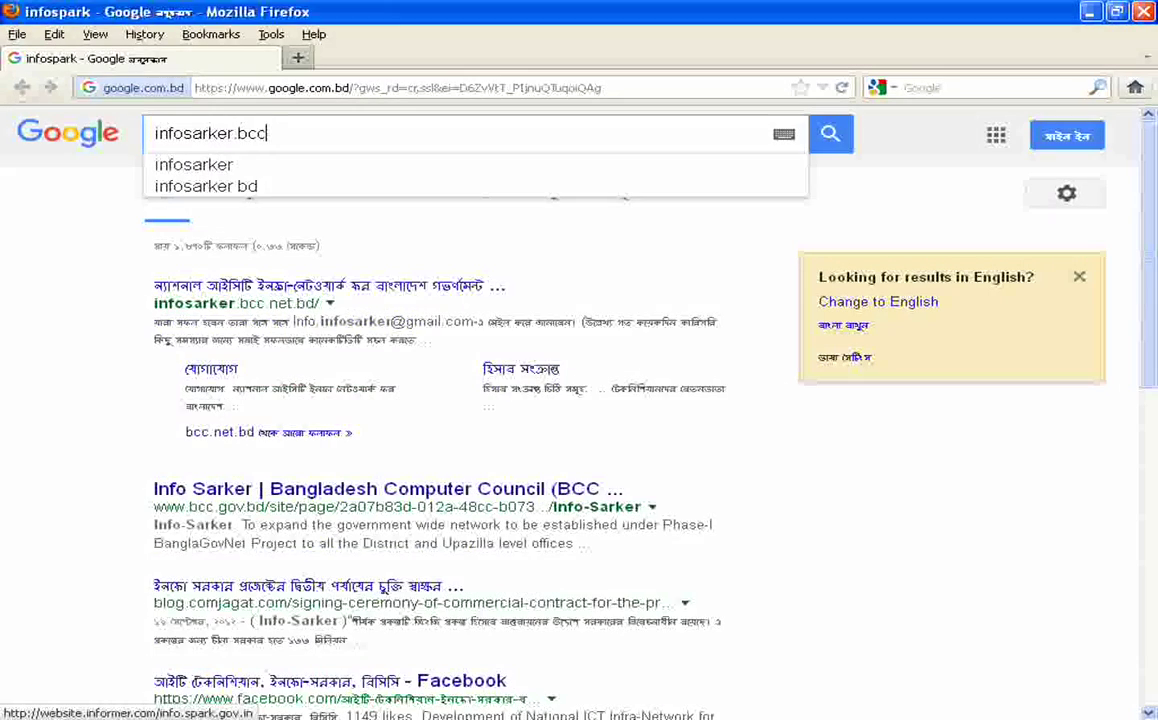
text(.net)
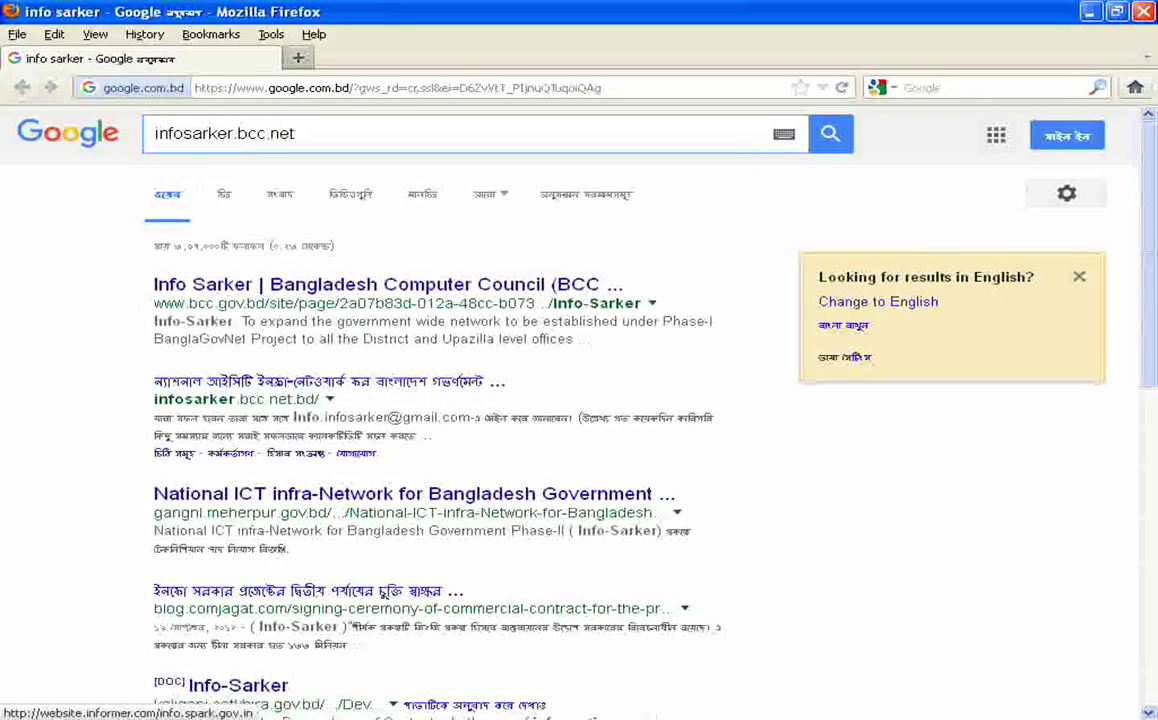
text(.)
text(bd)
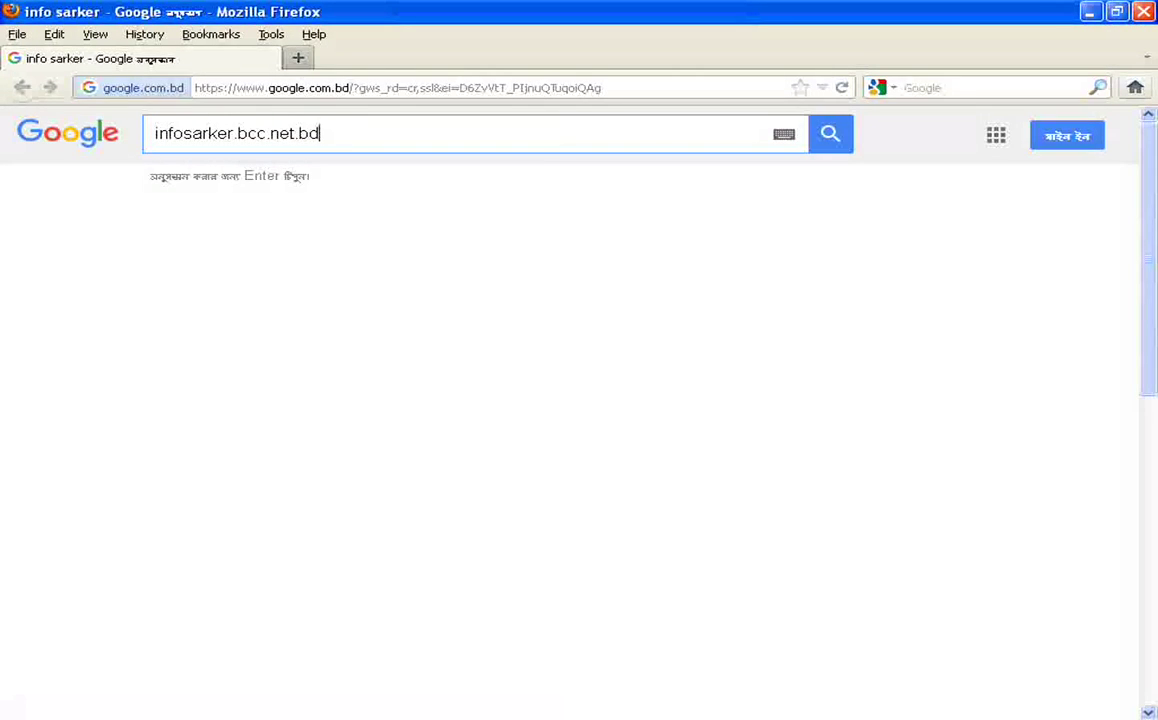
key(Return)
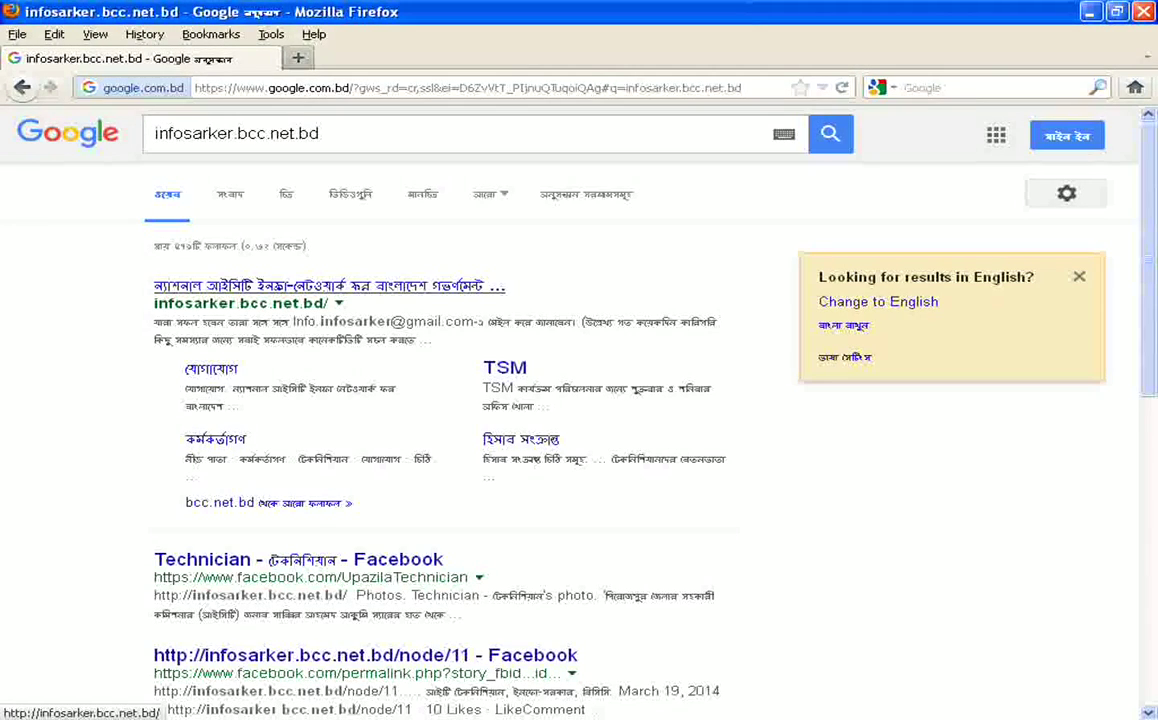
Open the infosarker.bcc.net.bd site from the top result and browse its TSM notices
click(330, 286)
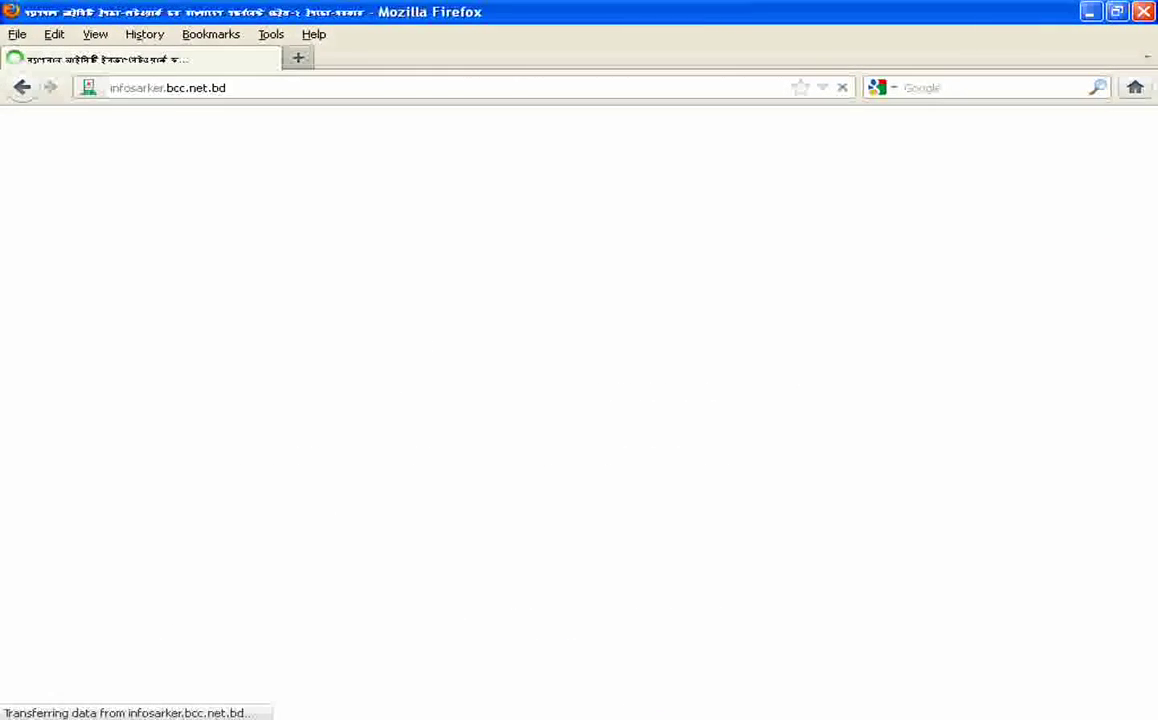
scroll(579, 400, down, 2)
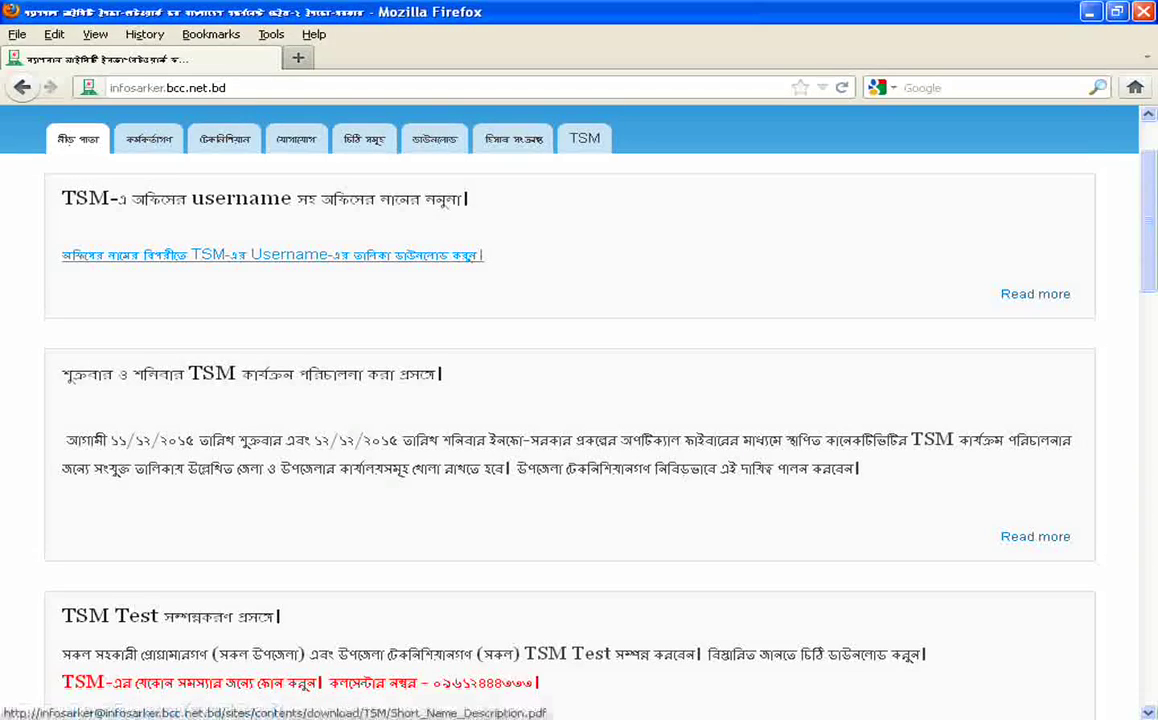
scroll(250, 200, down, 4)
scroll(250, 150, up, 2)
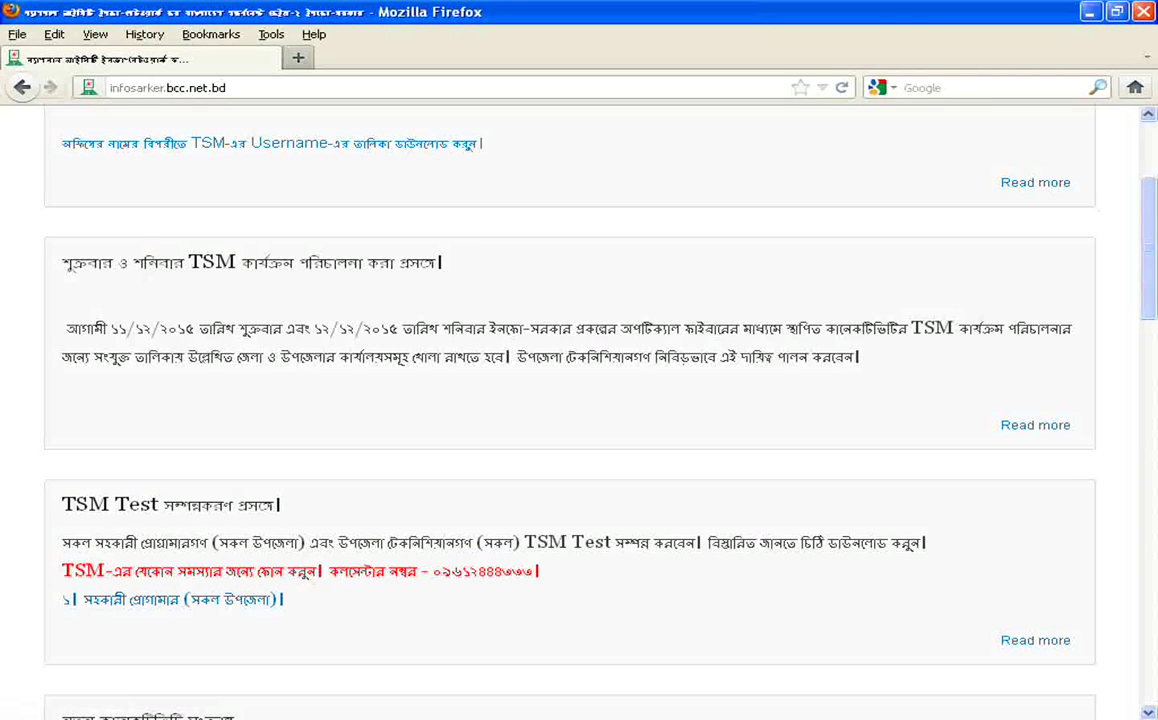
scroll(170, 393, down, 2)
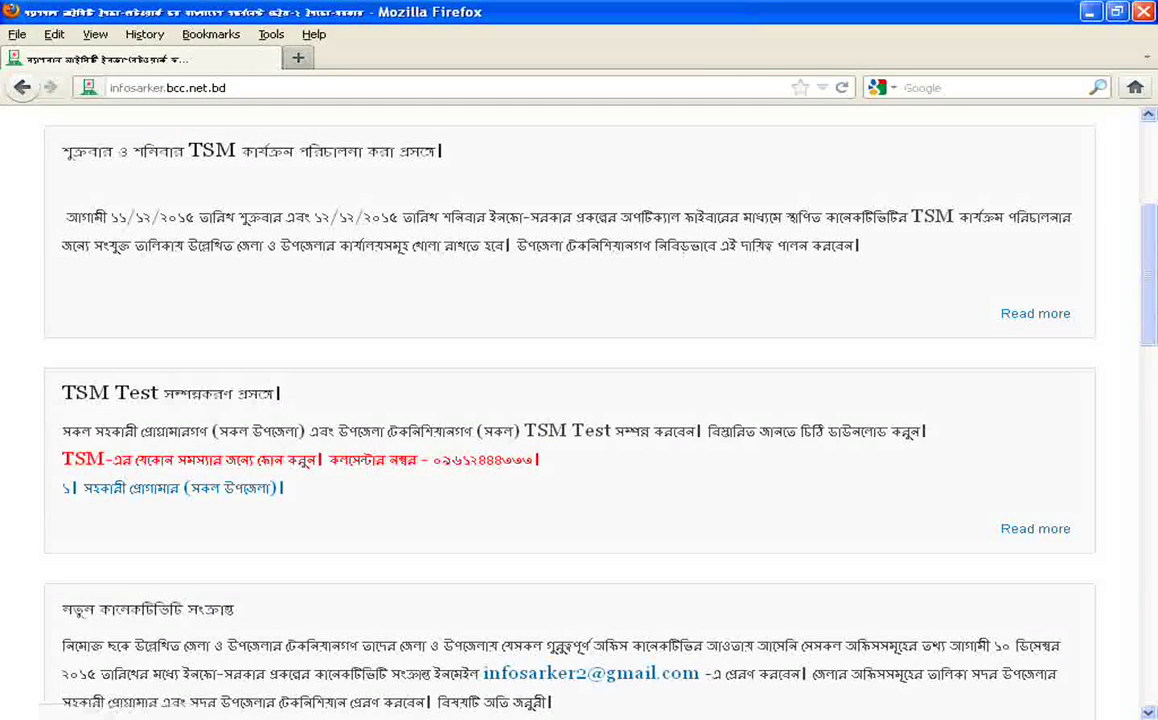
scroll(170, 390, down, 2)
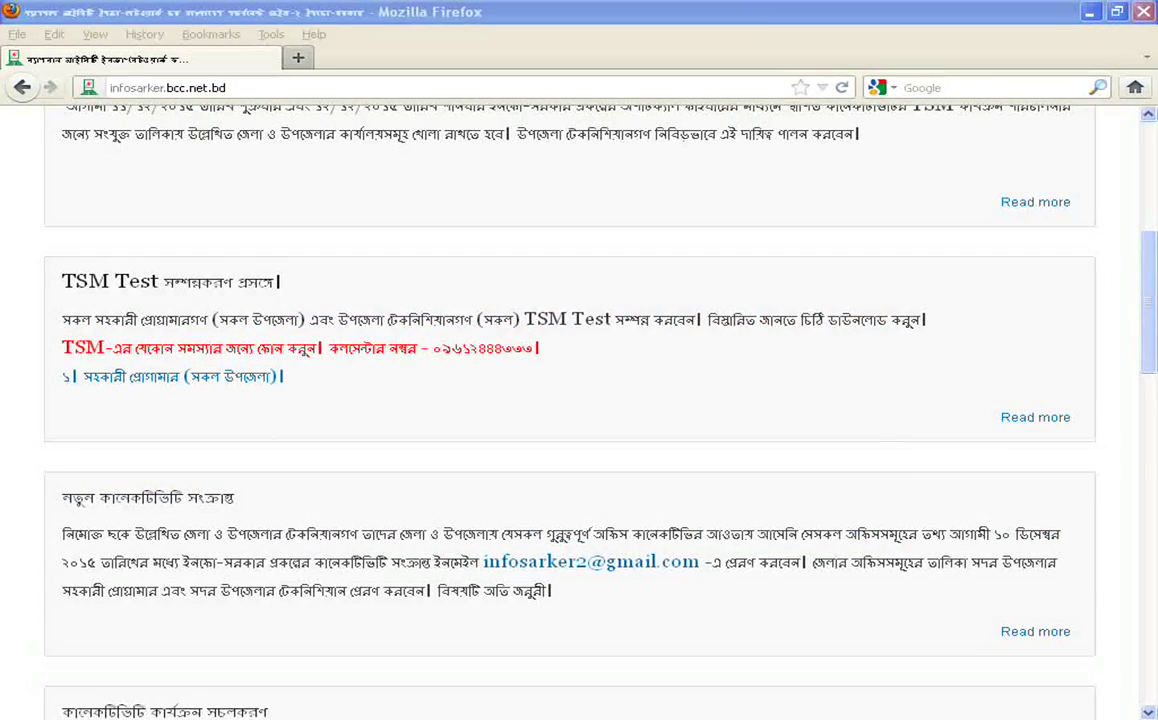
scroll(570, 412, down, 5)
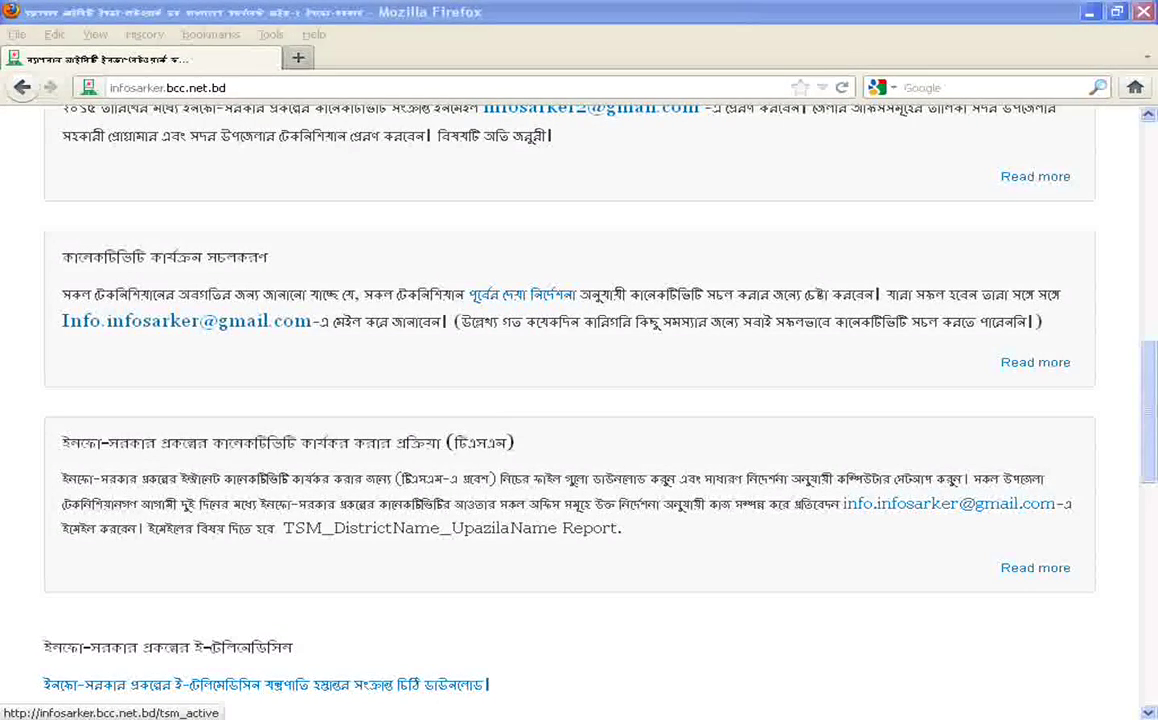
Open the full TSM connectivity post and read down to its download and username links
click(1035, 567)
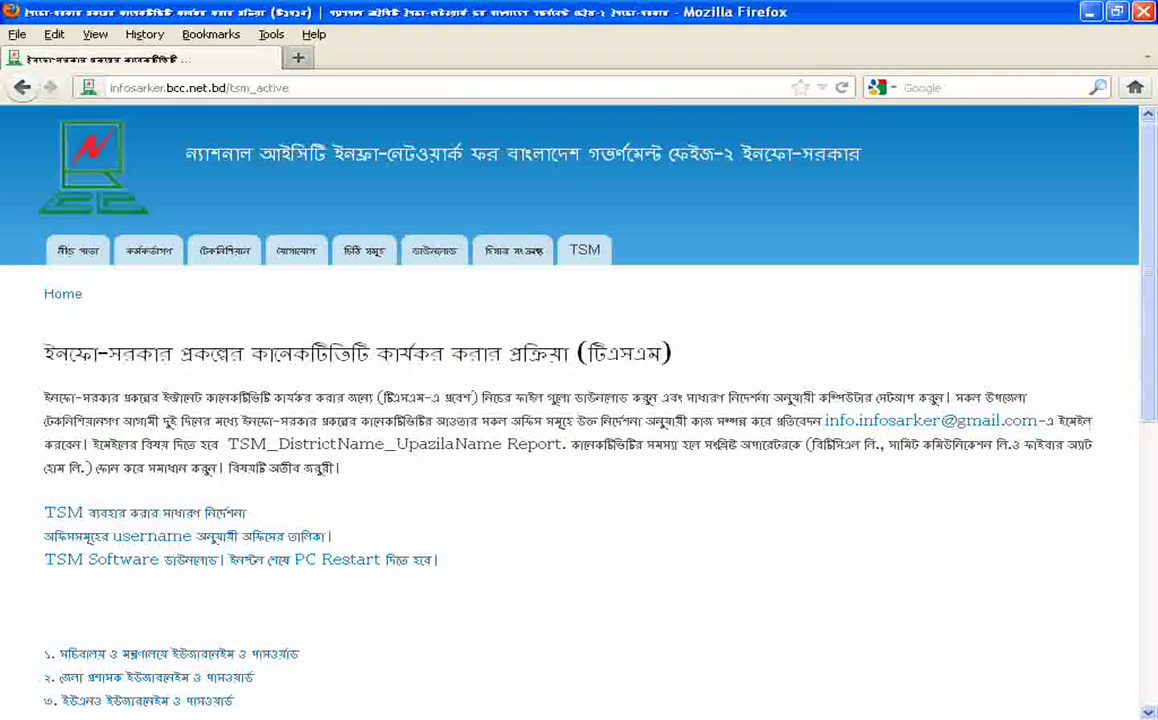
scroll(680, 641, down, 2)
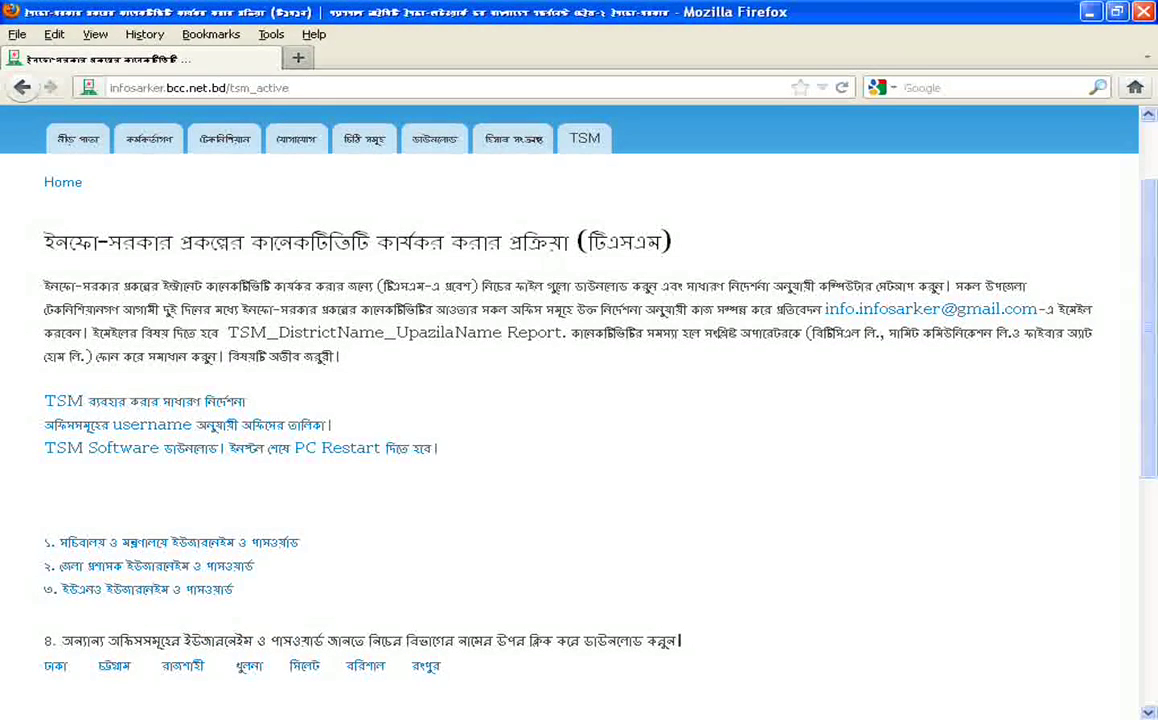
drag(44, 286, 385, 332)
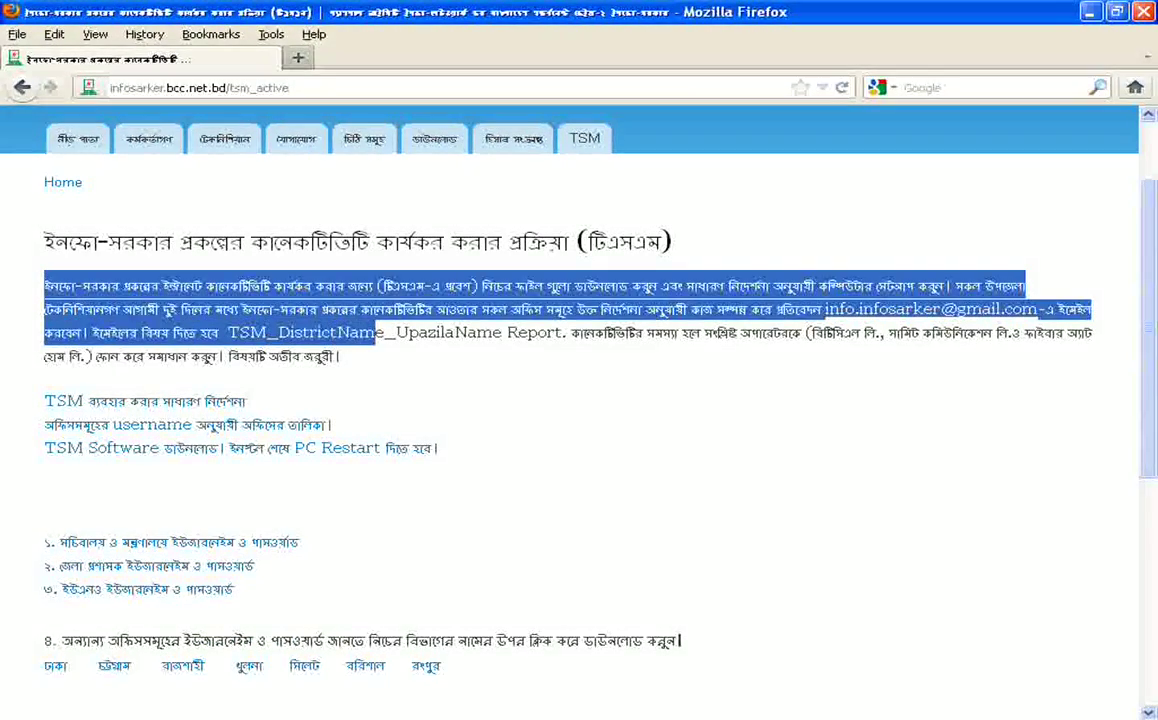
click(385, 332)
scroll(579, 420, down, 2)
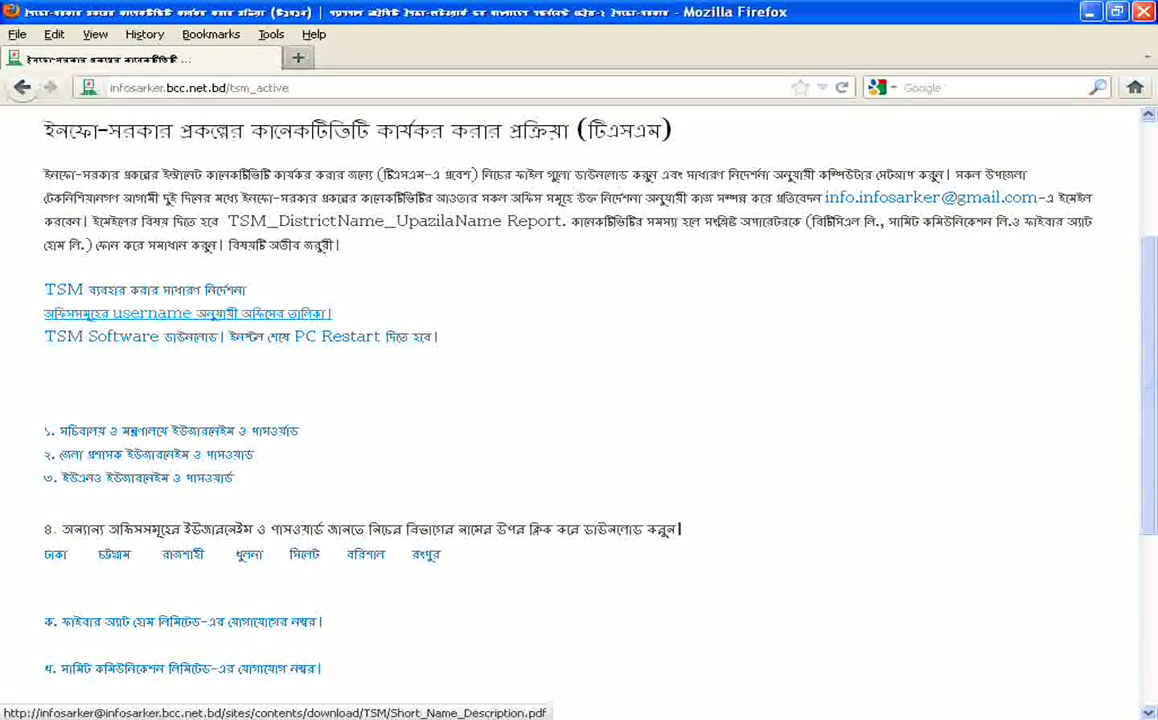
scroll(190, 313, down, 2)
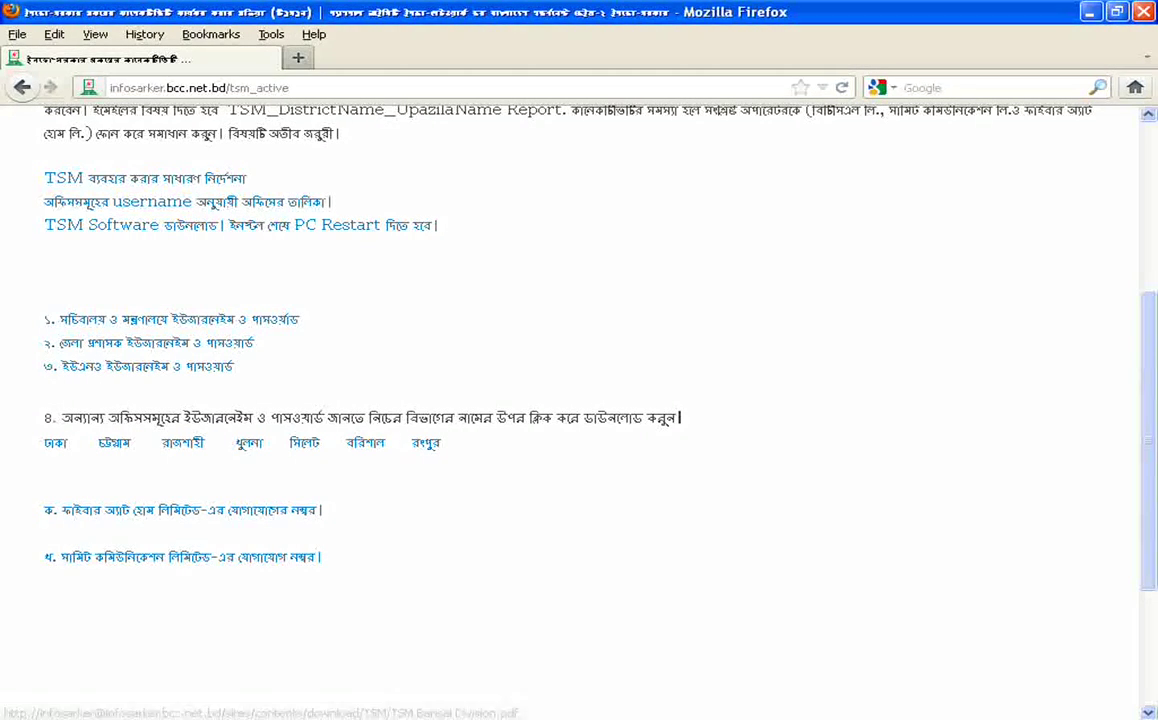
scroll(60, 420, down, 2)
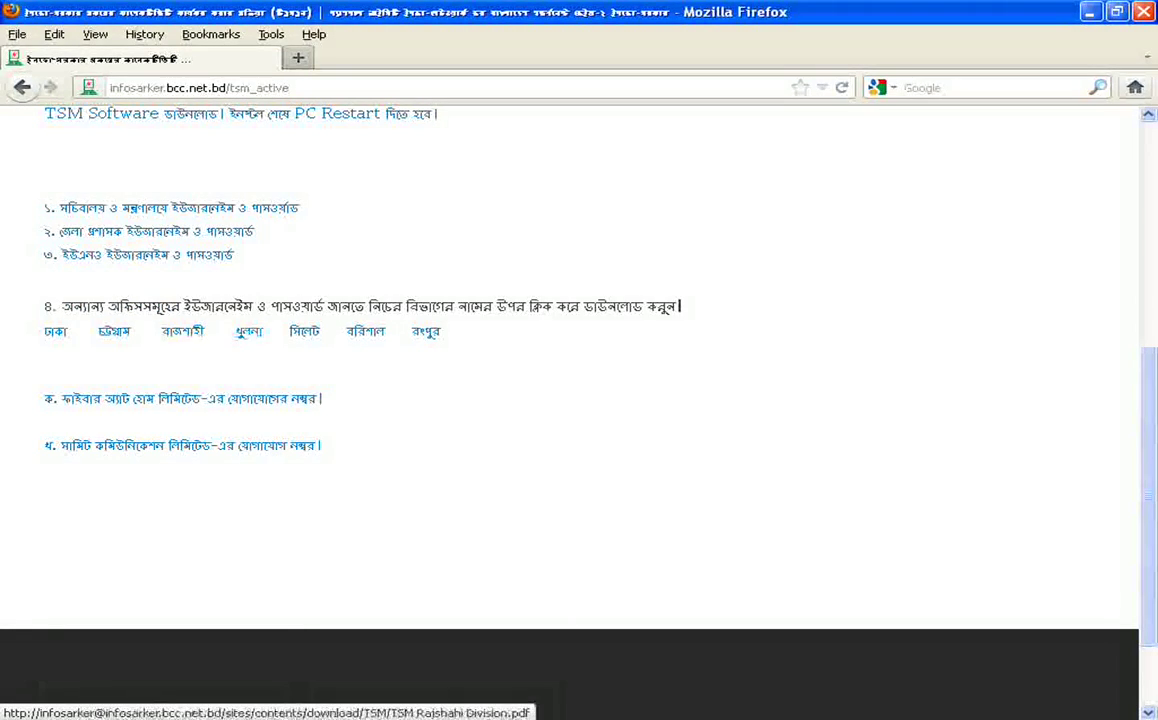
scroll(180, 337, up, 4)
scroll(180, 337, down, 2)
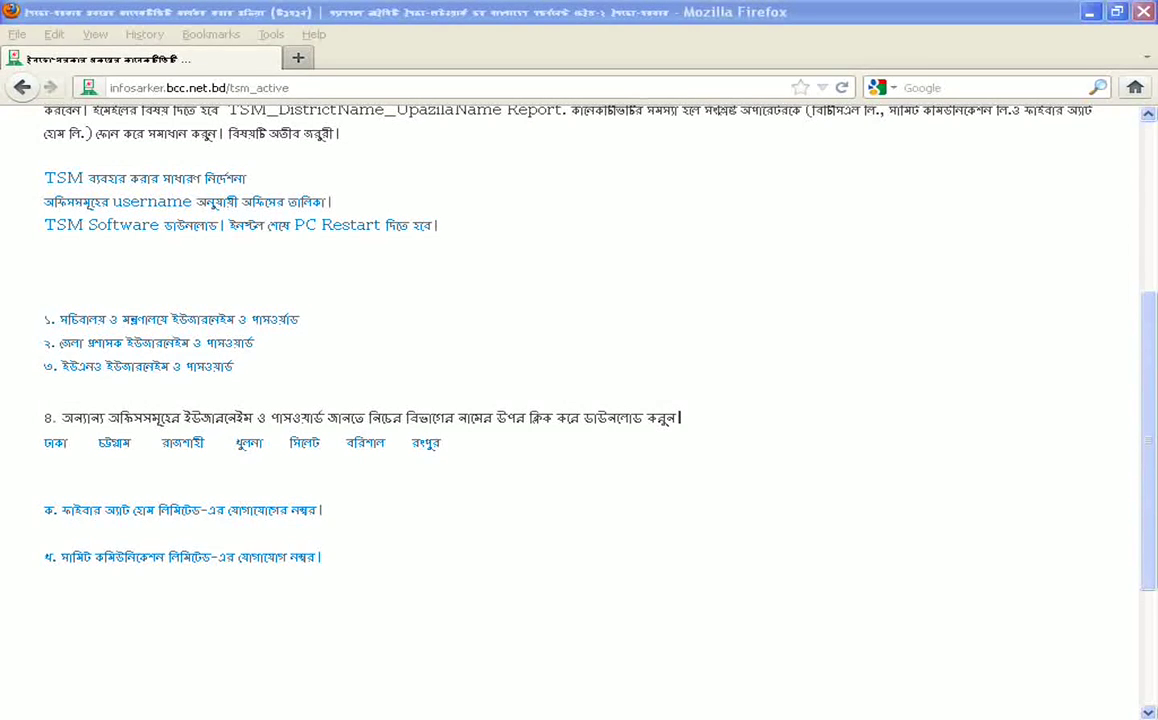
scroll(579, 400, up, 1)
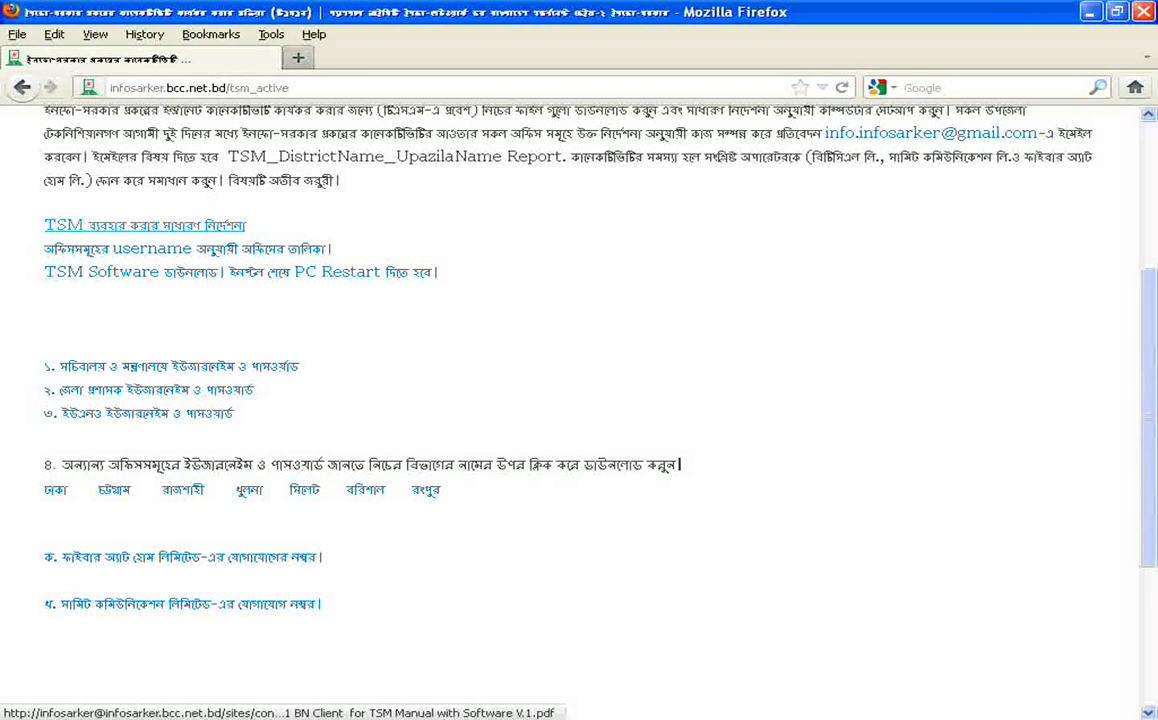
Open the TSM usage guide PDF in a new tab, accepting both login confirmations
right_click(172, 226)
click(230, 237)
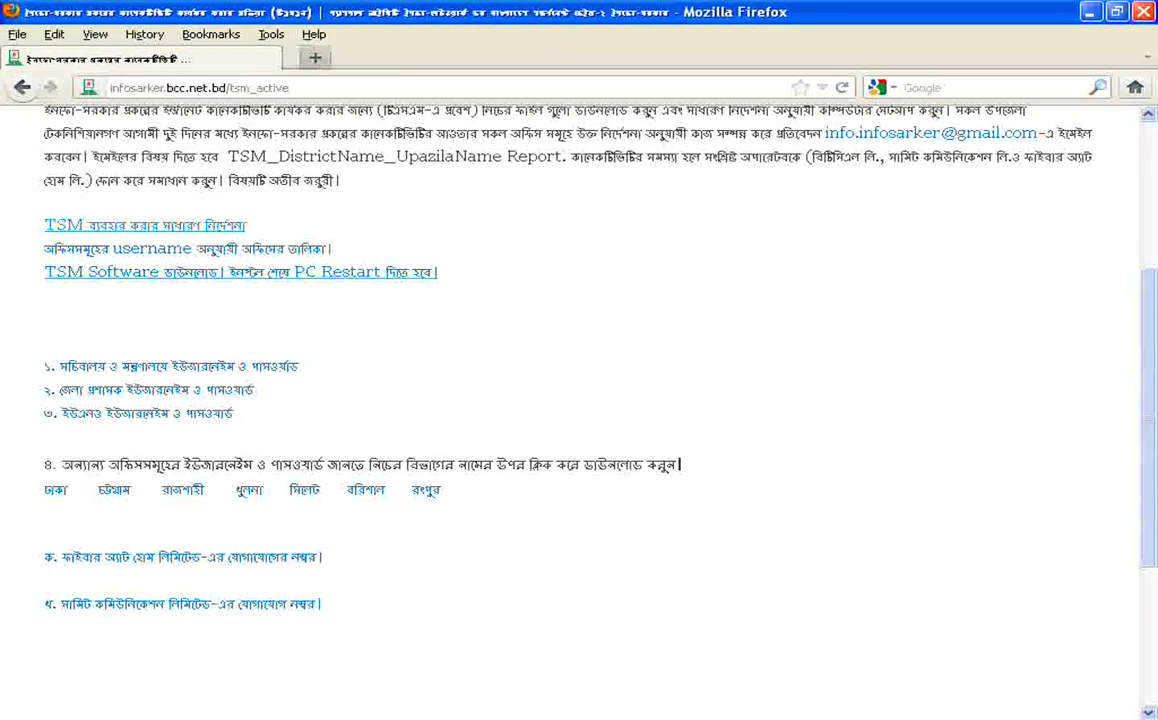
key(Return)
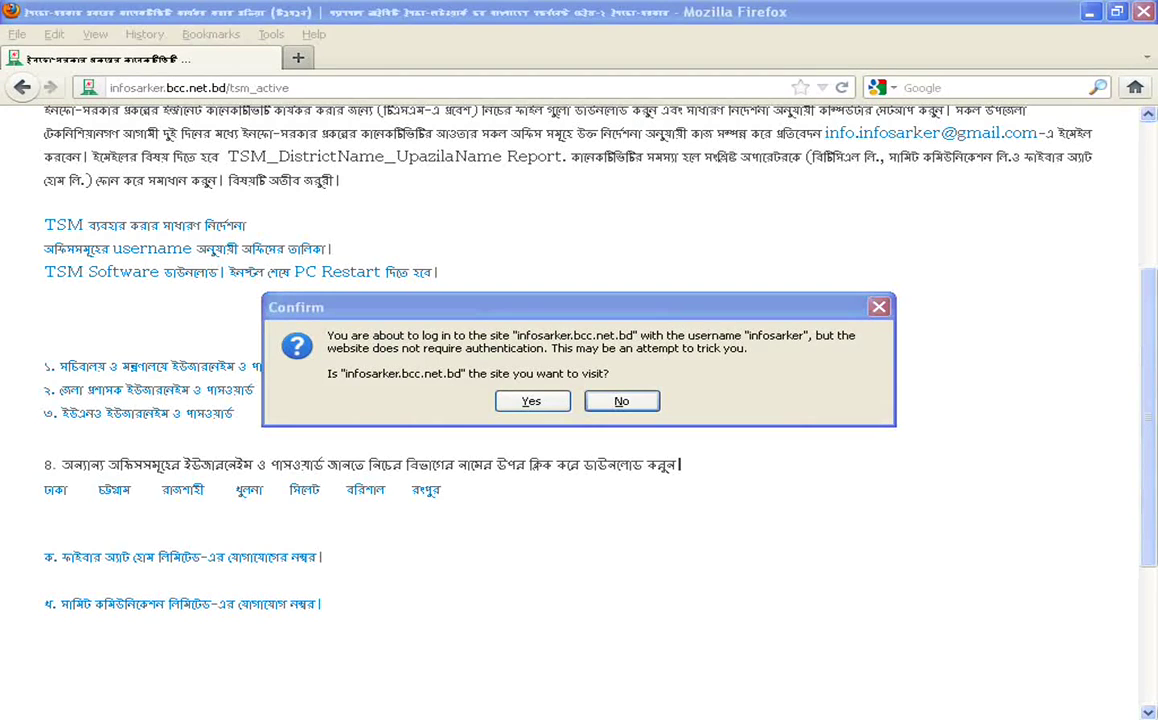
key(Return)
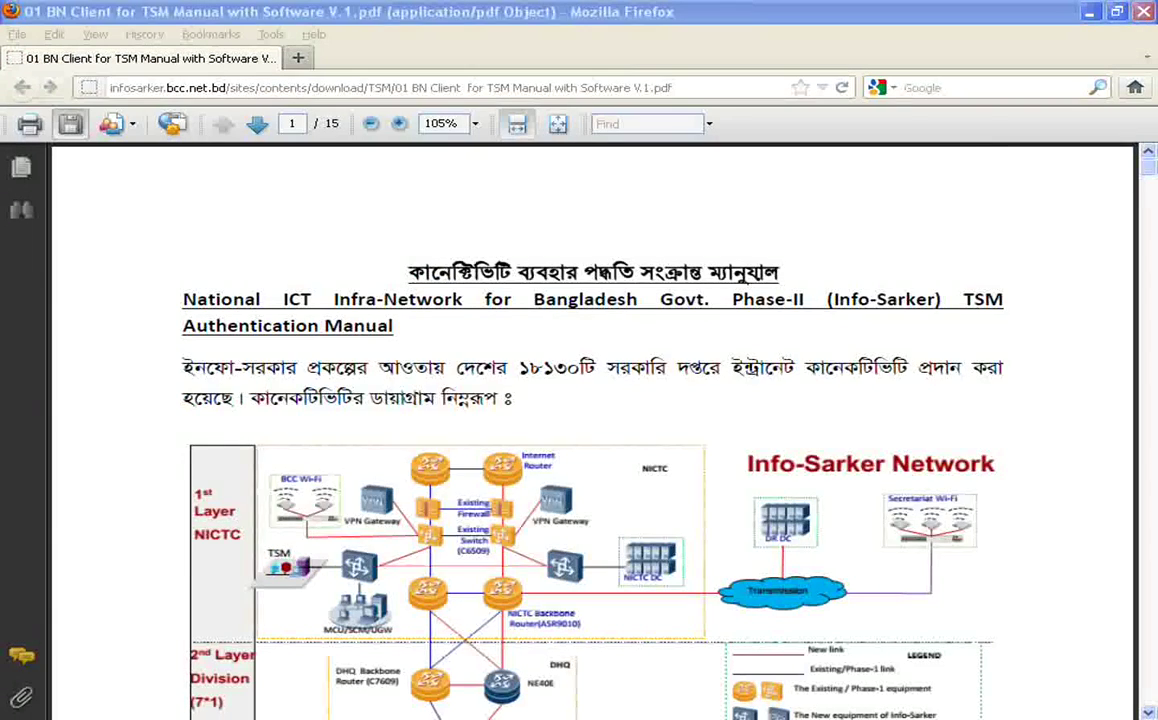
Save a copy of the manual into a new TSM folder on DoICT (G:)
click(70, 123)
click(230, 455)
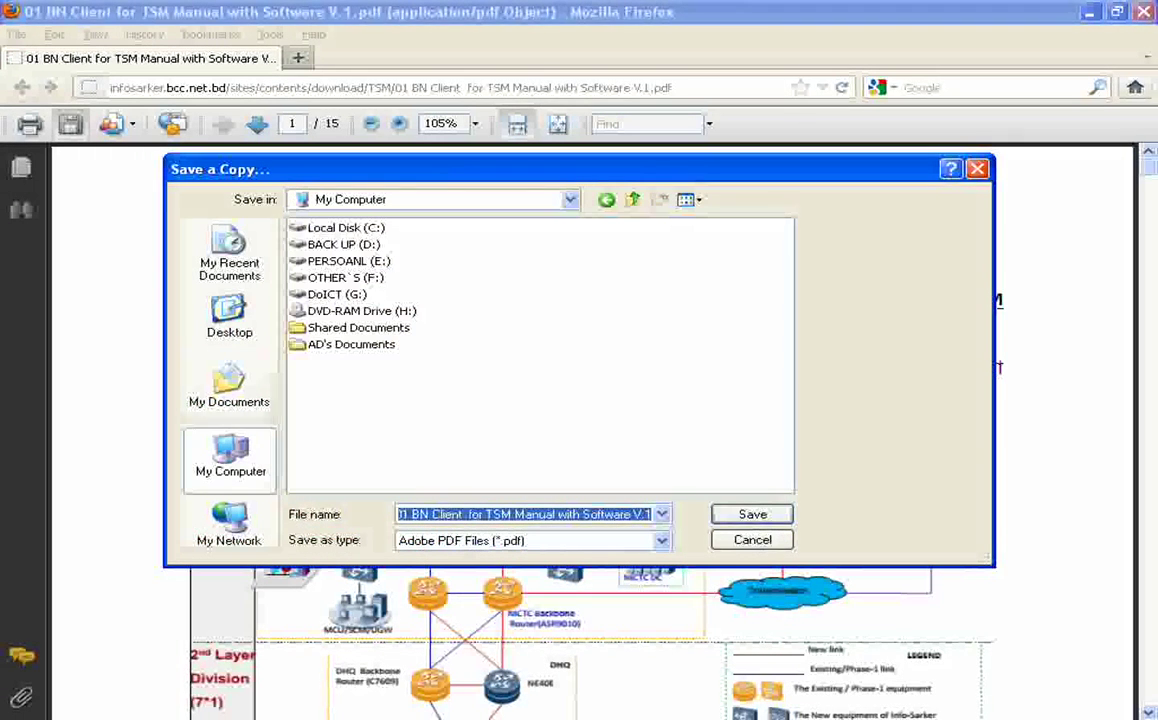
double_click(337, 294)
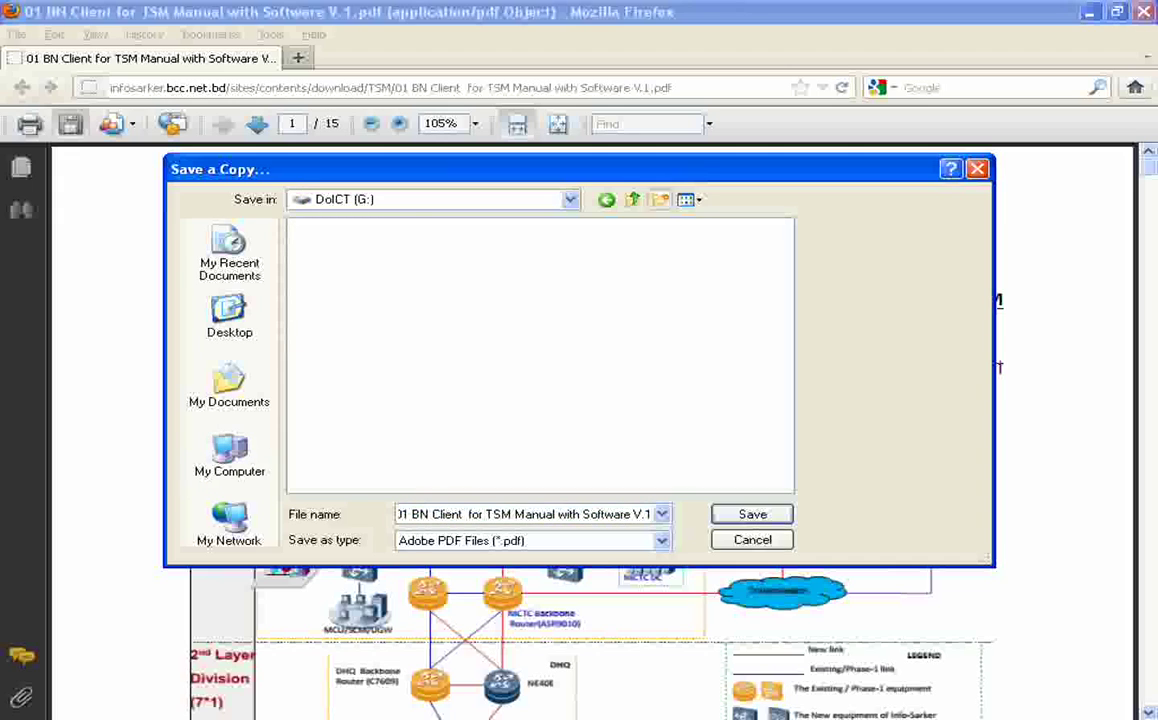
click(659, 199)
text(TSM)
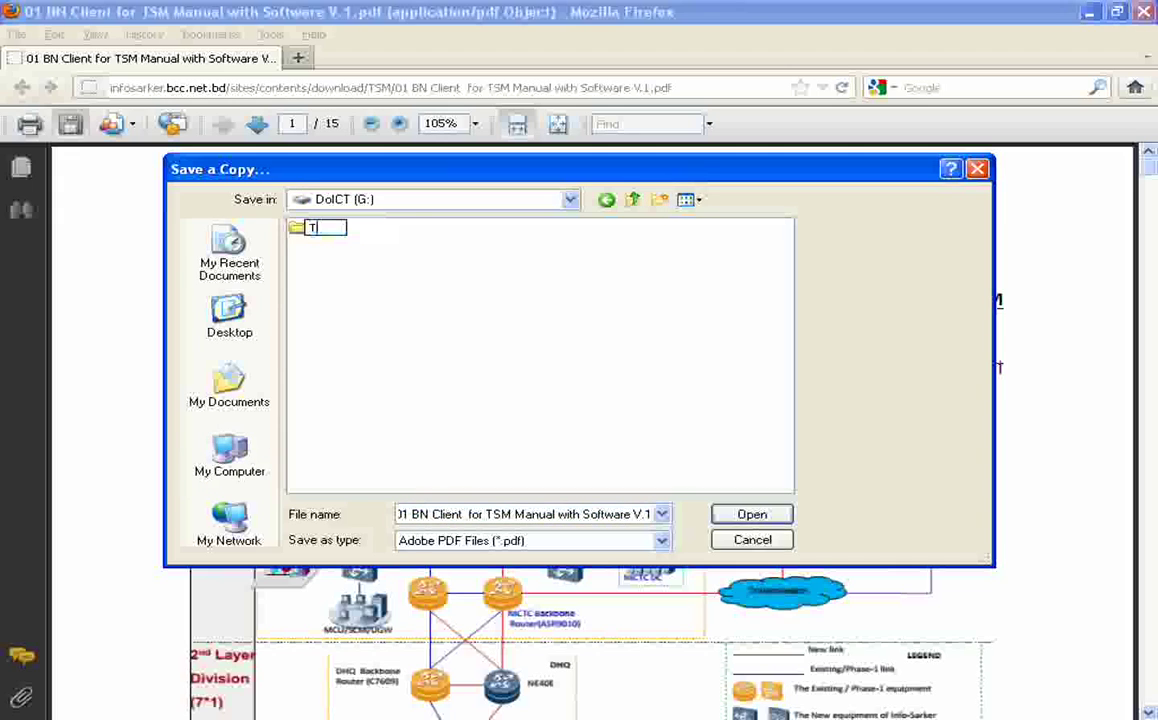
key(Return)
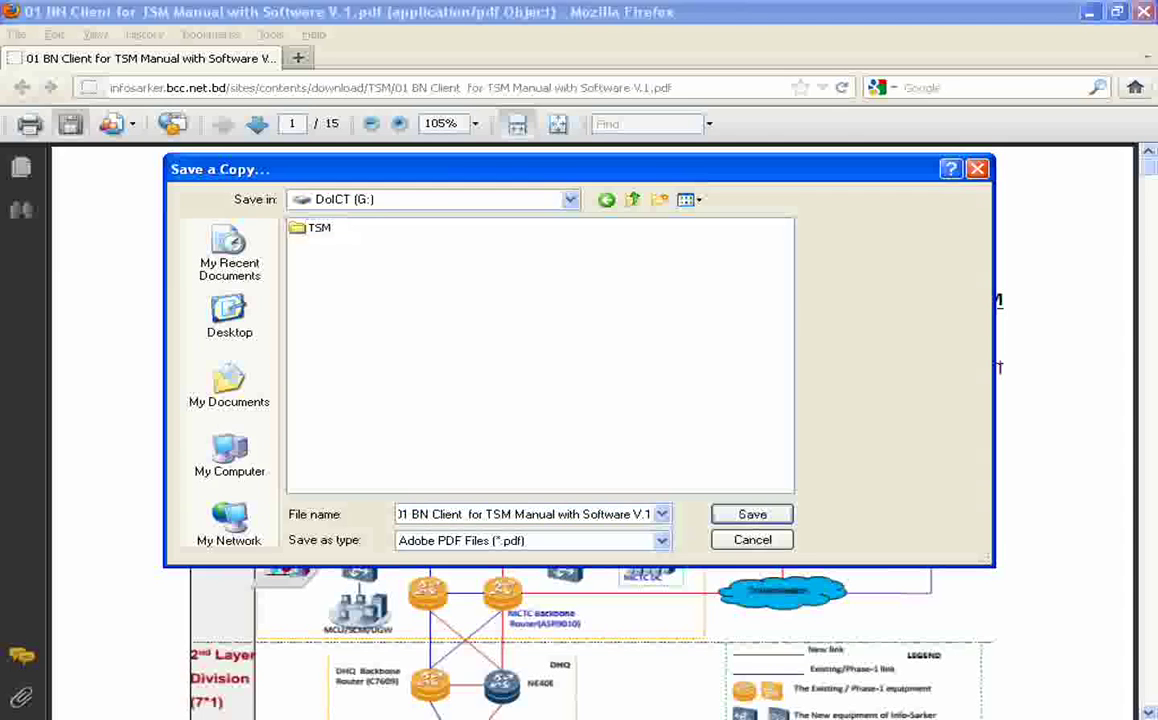
key(Return)
key(Return)
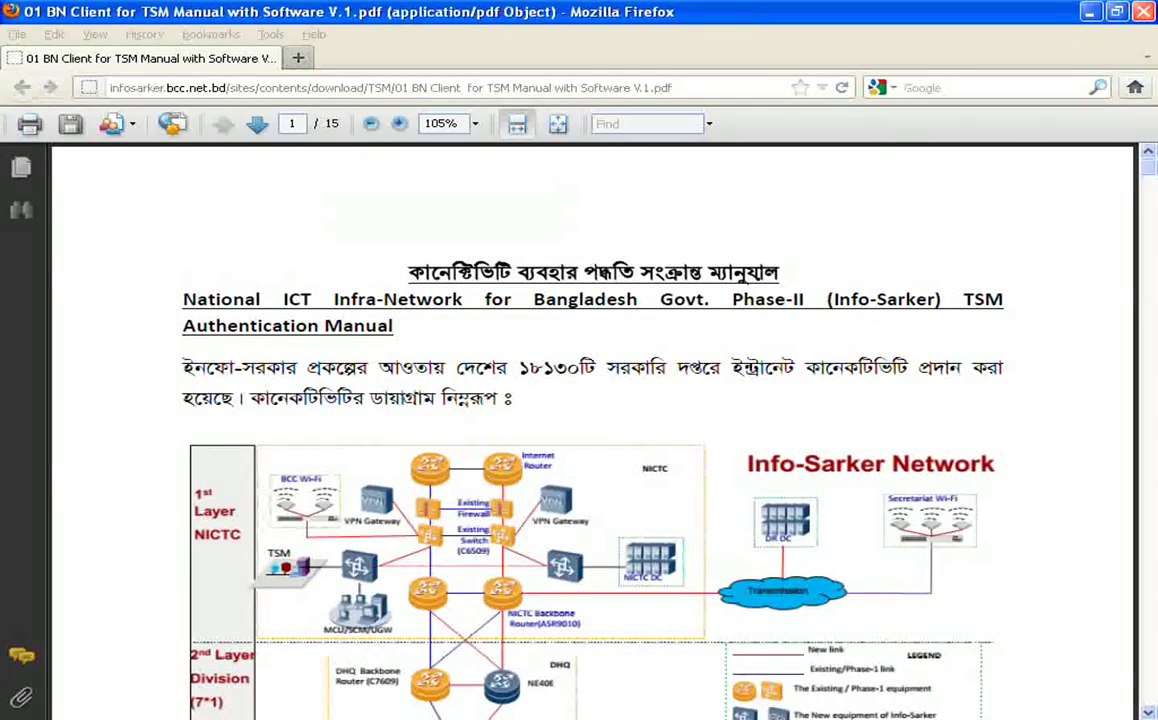
key(alt+Left)
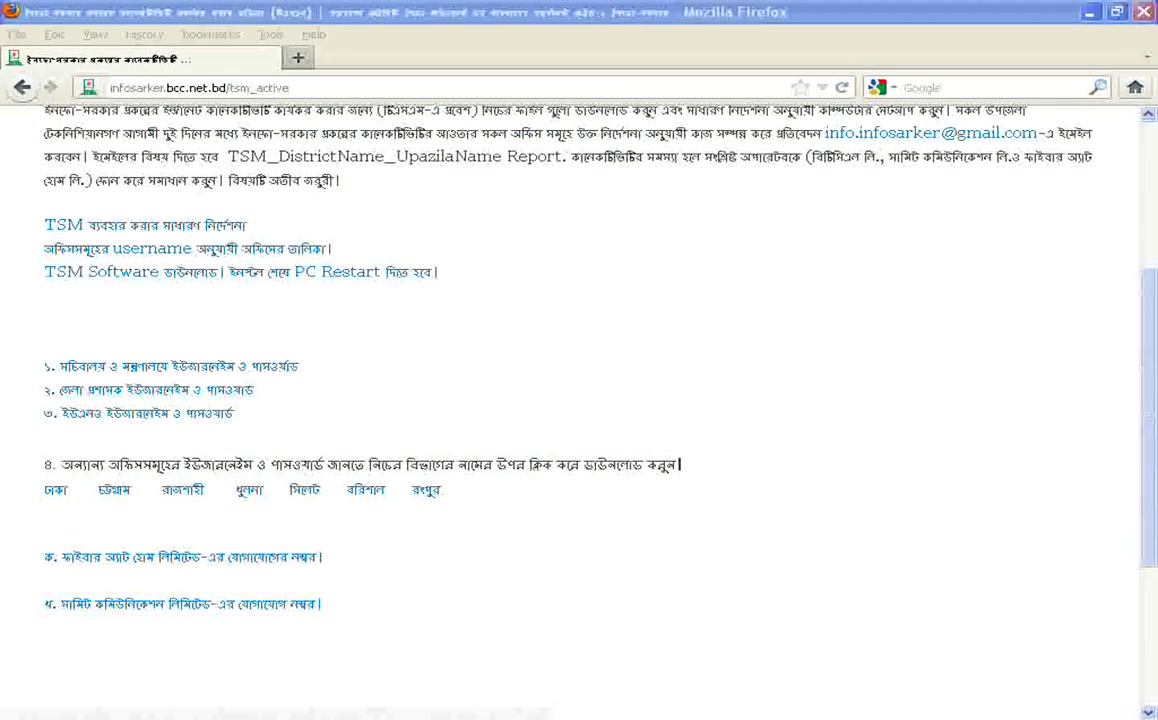
Download the TSM Software installer TSM Agent.exe
click(200, 271)
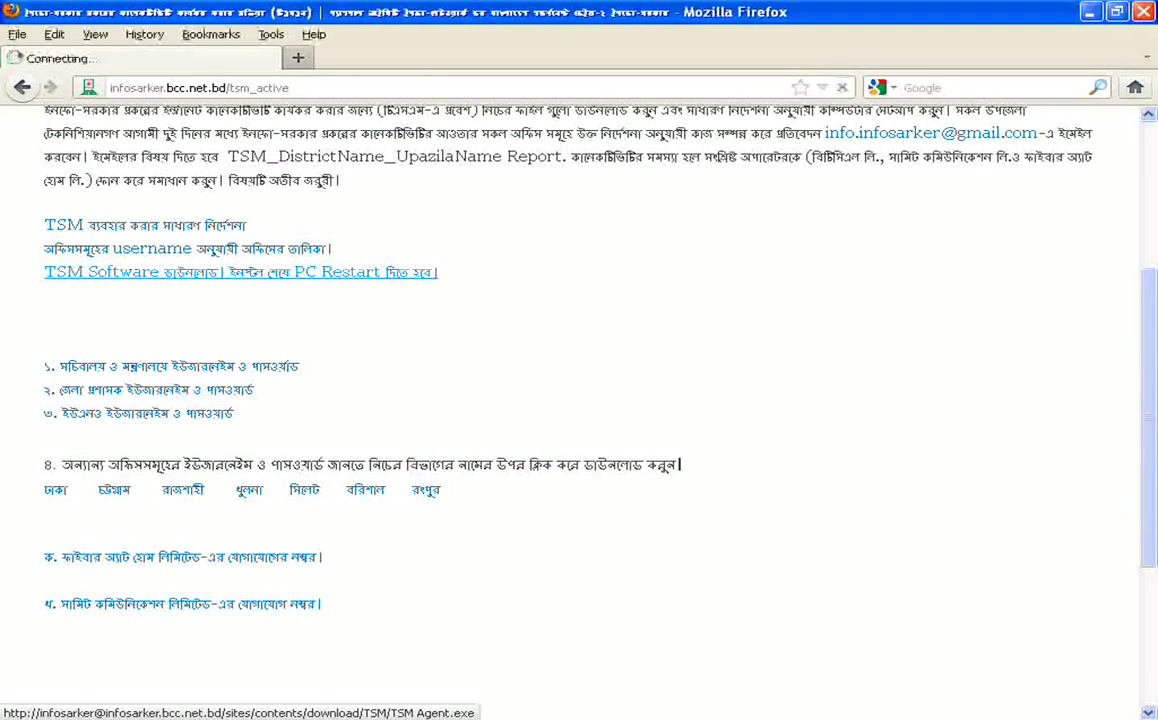
key(Return)
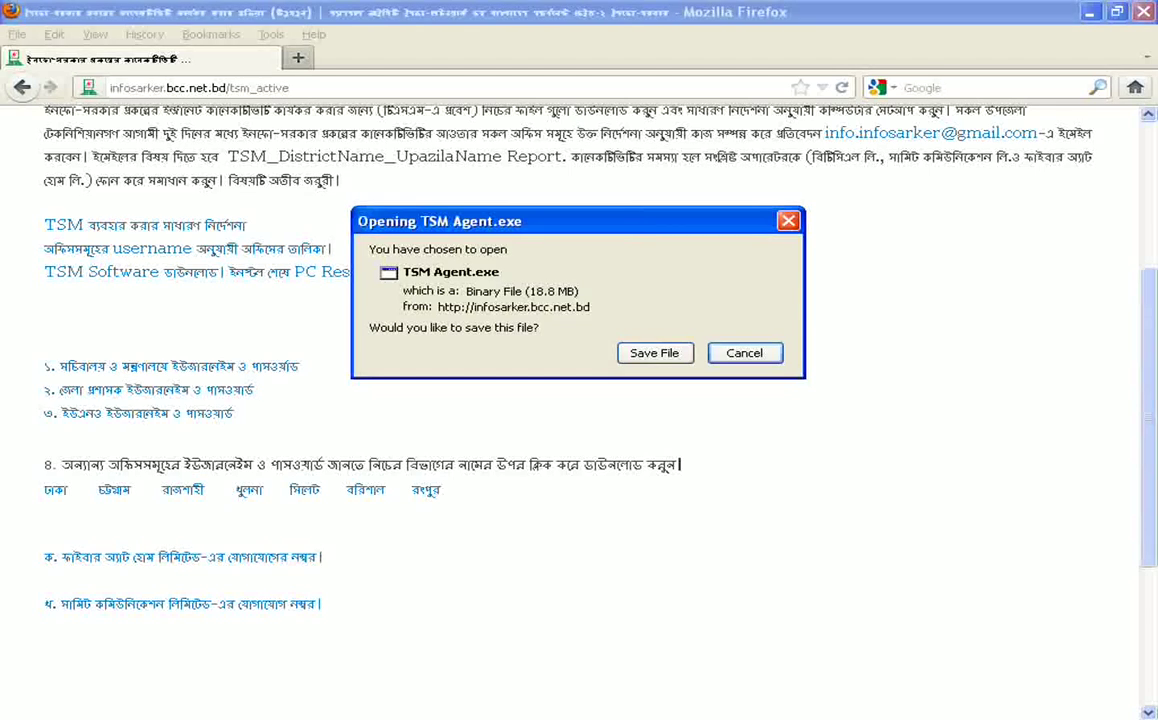
click(655, 353)
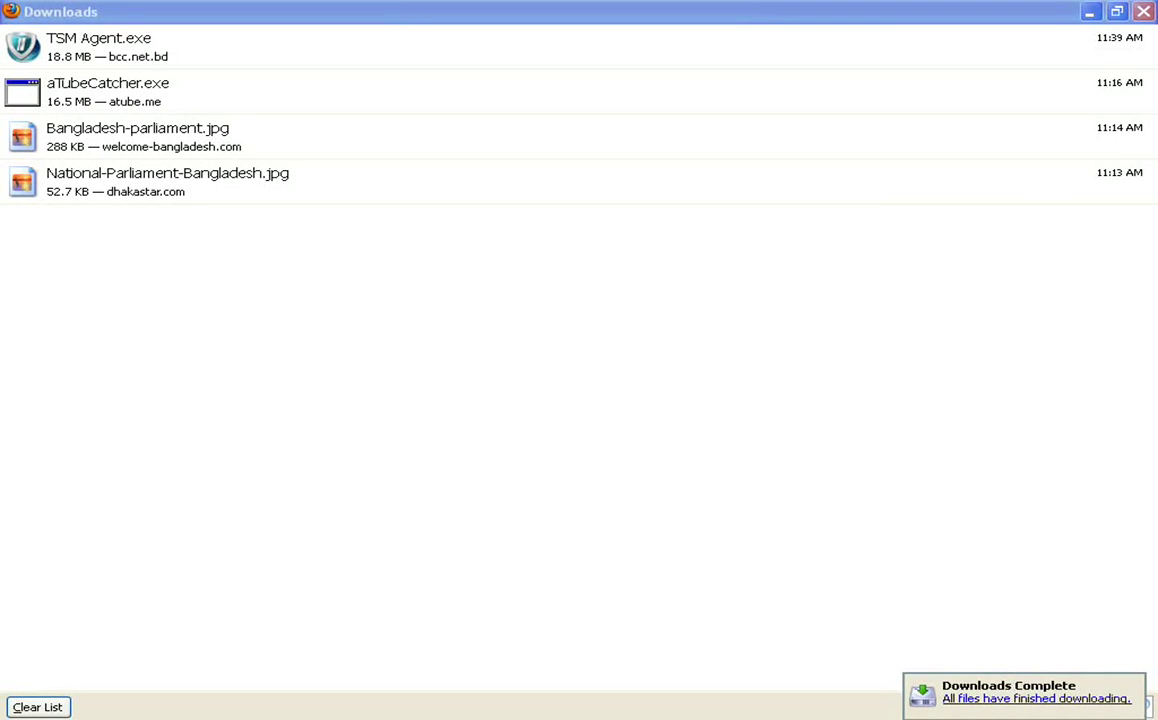
Cut TSM Agent.exe from its Downloads folder for moving
right_click(132, 52)
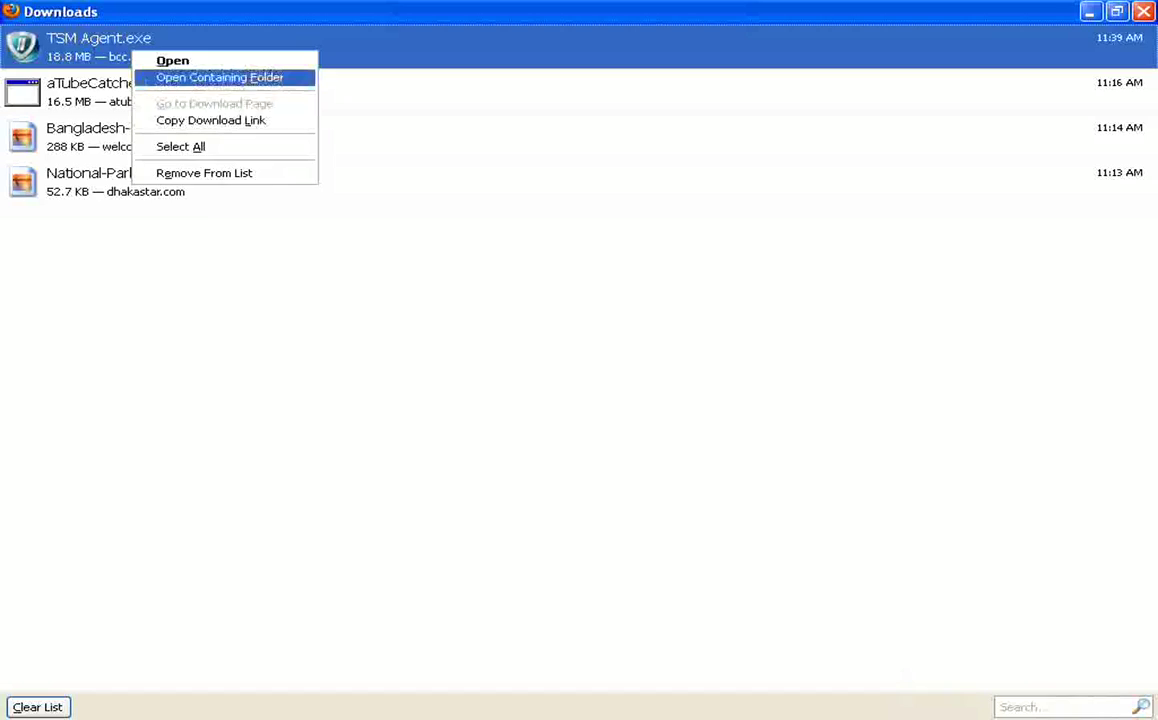
click(219, 77)
right_click(592, 200)
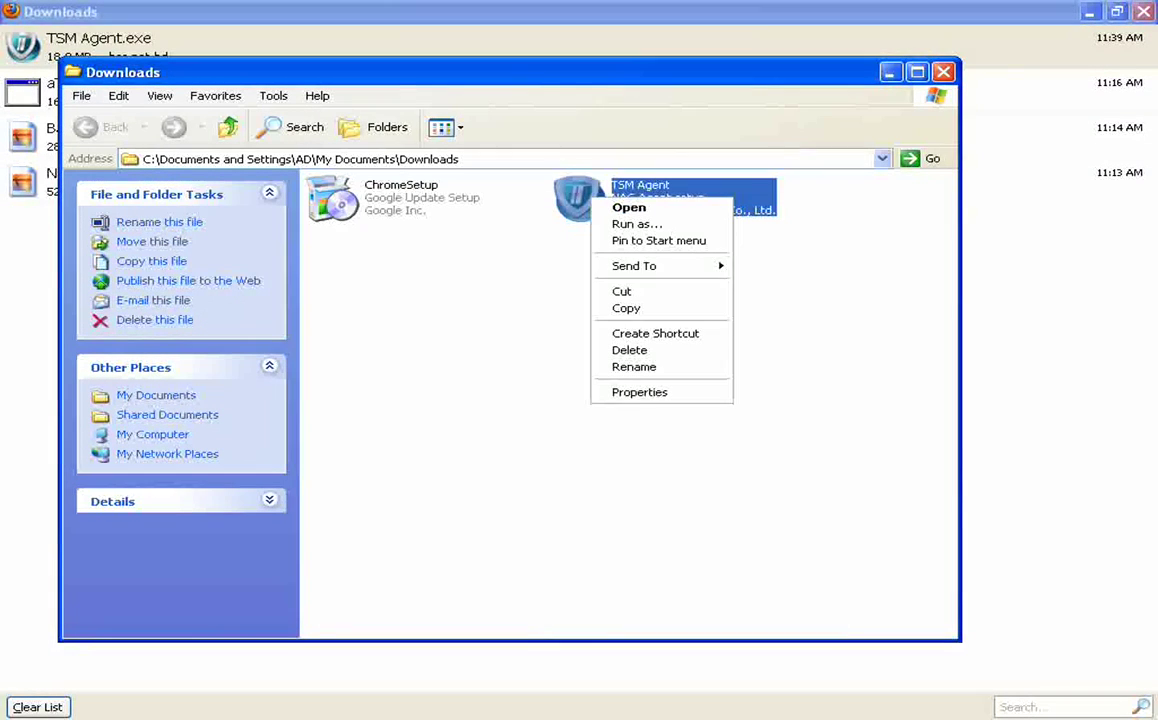
click(621, 291)
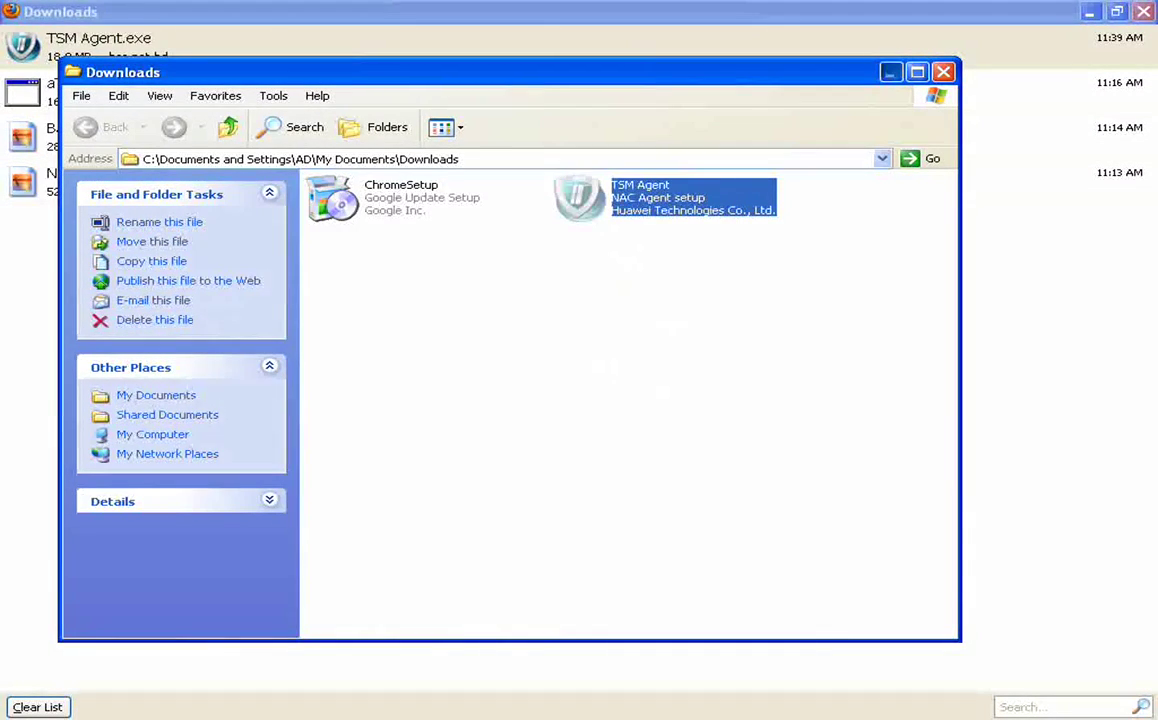
click(805, 64)
click(1090, 12)
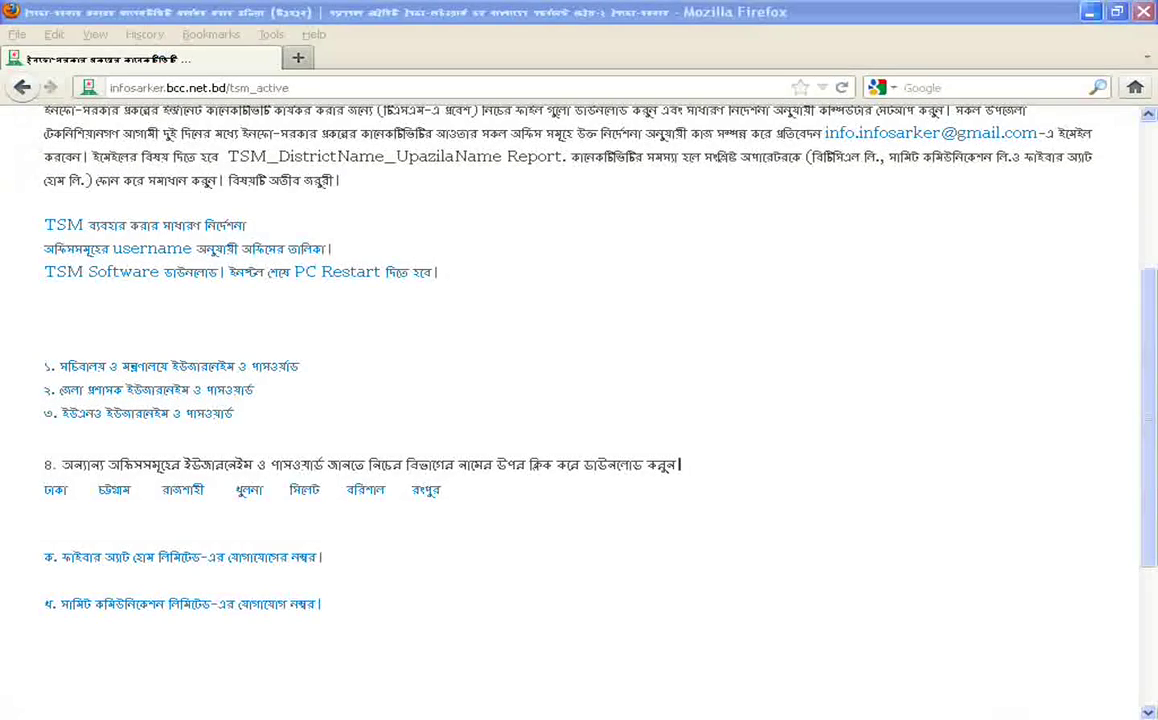
Paste TSM Agent into the G:\TSM folder via My Computer
click(1090, 12)
double_click(43, 18)
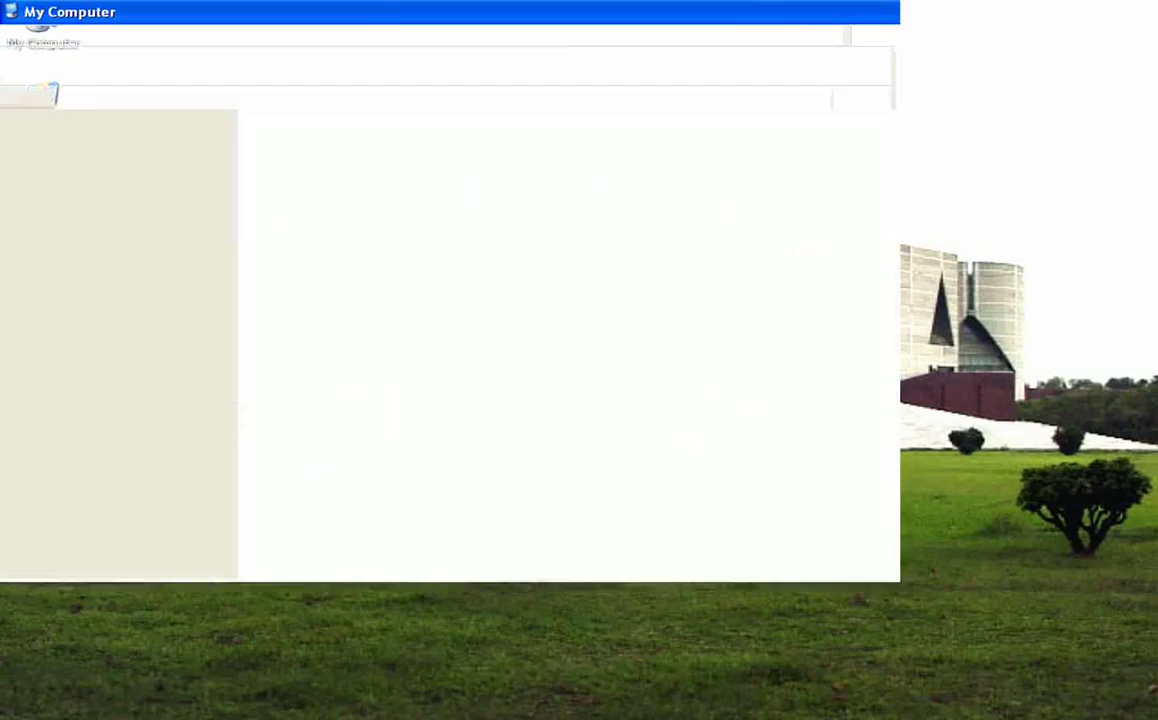
double_click(548, 191)
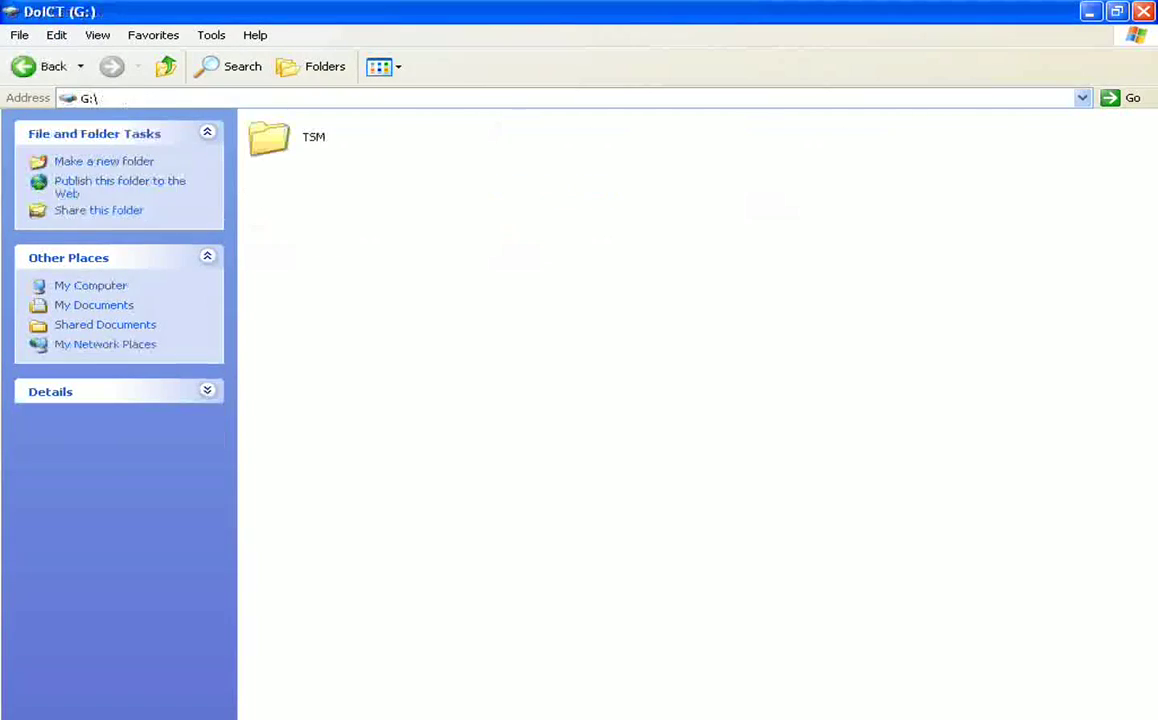
double_click(269, 137)
right_click(448, 336)
click(486, 439)
click(500, 440)
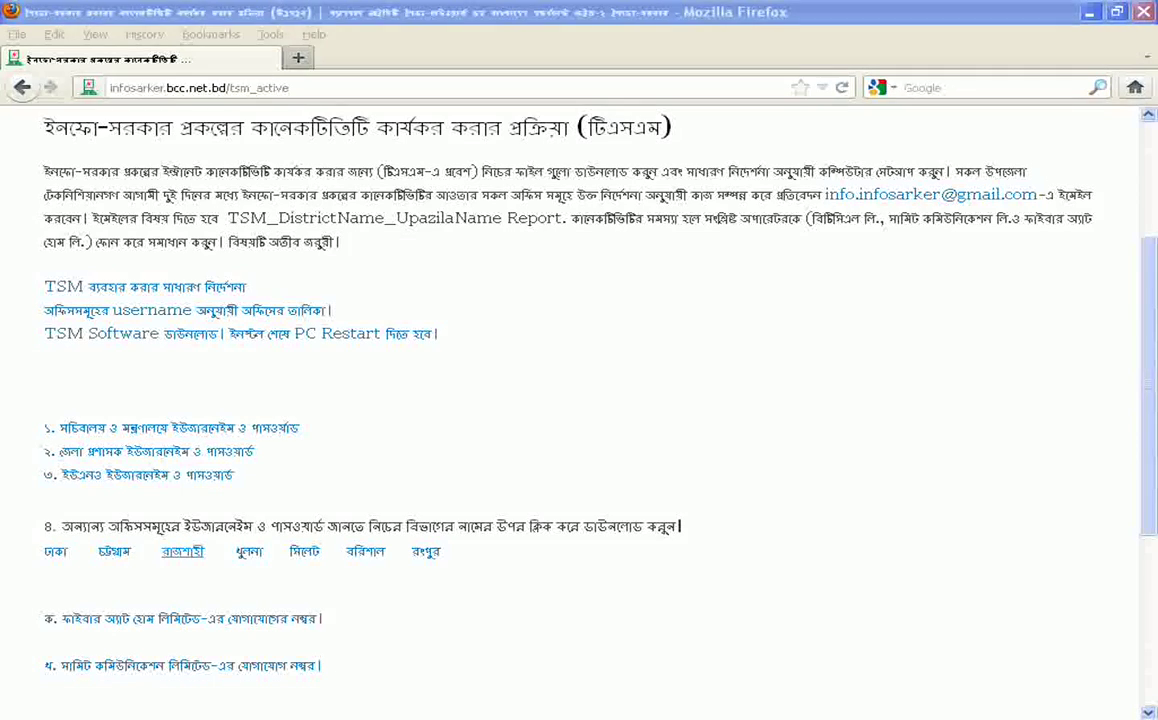
Open the Rajshahi division username PDF and save a copy into the TSM folder
click(182, 551)
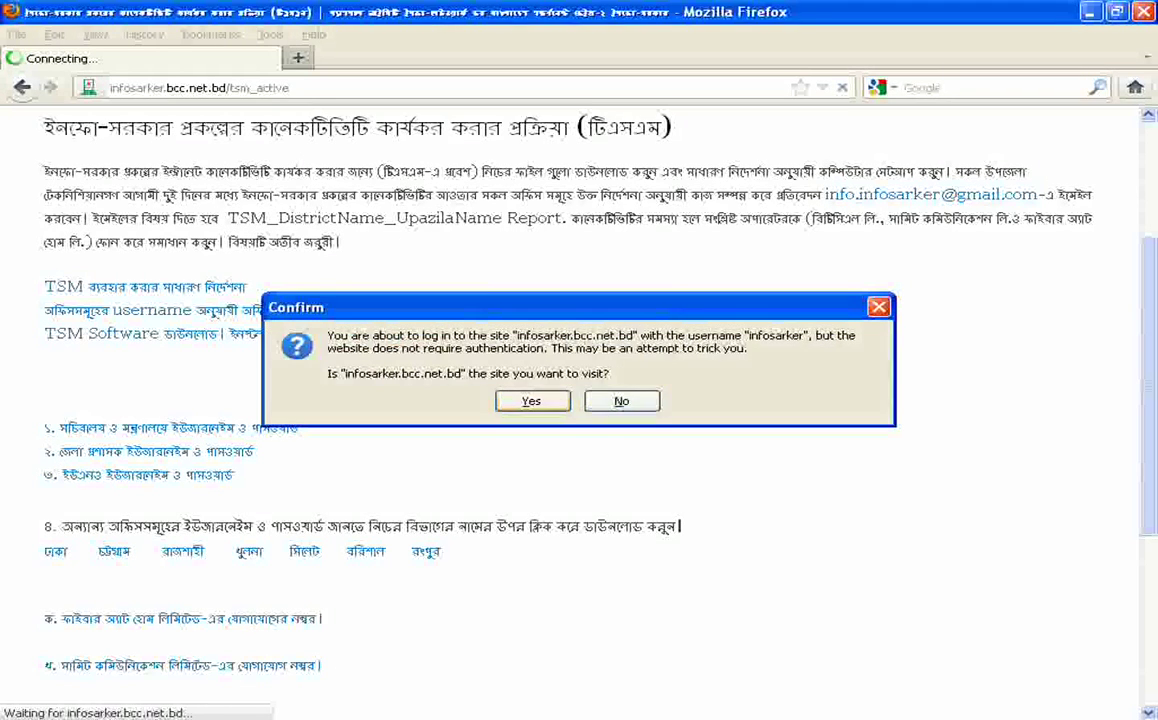
key(Return)
scroll(432, 430, down, 4)
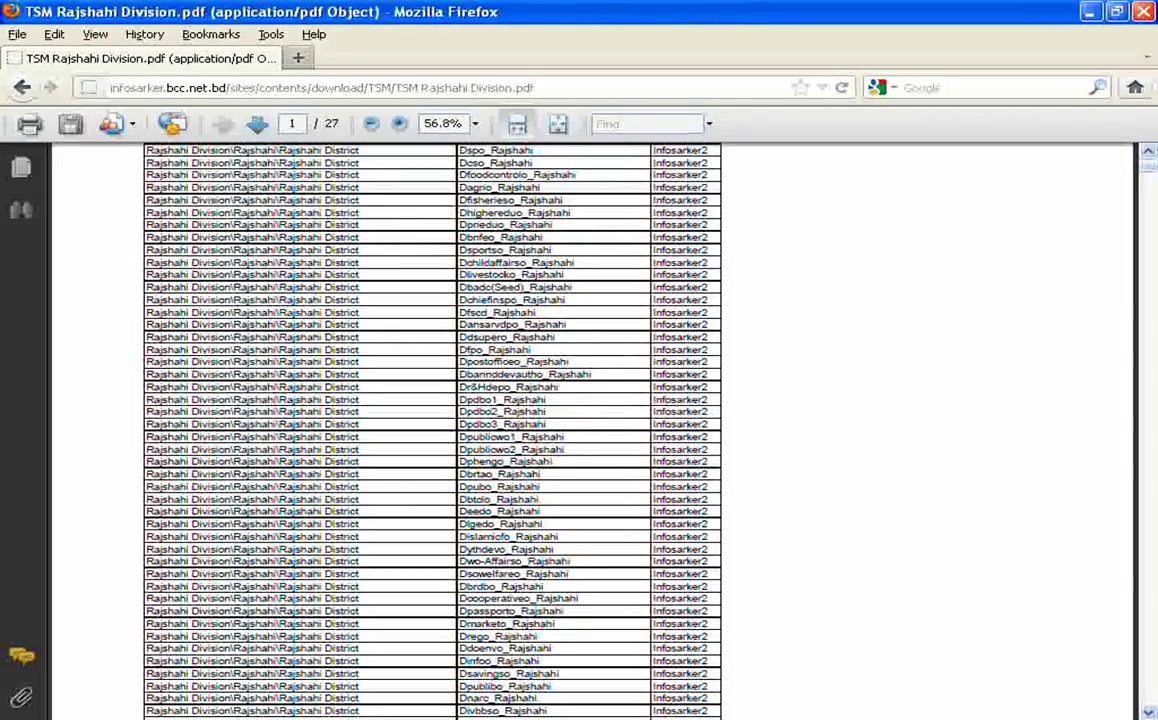
scroll(432, 430, down, 7)
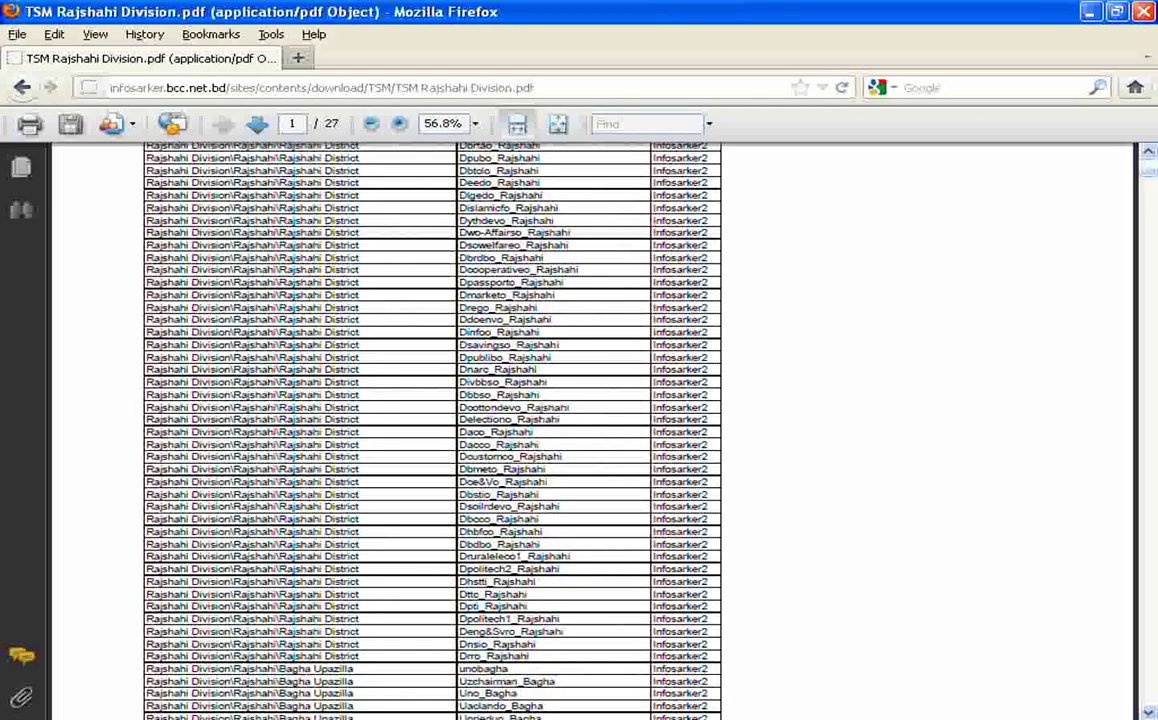
click(70, 123)
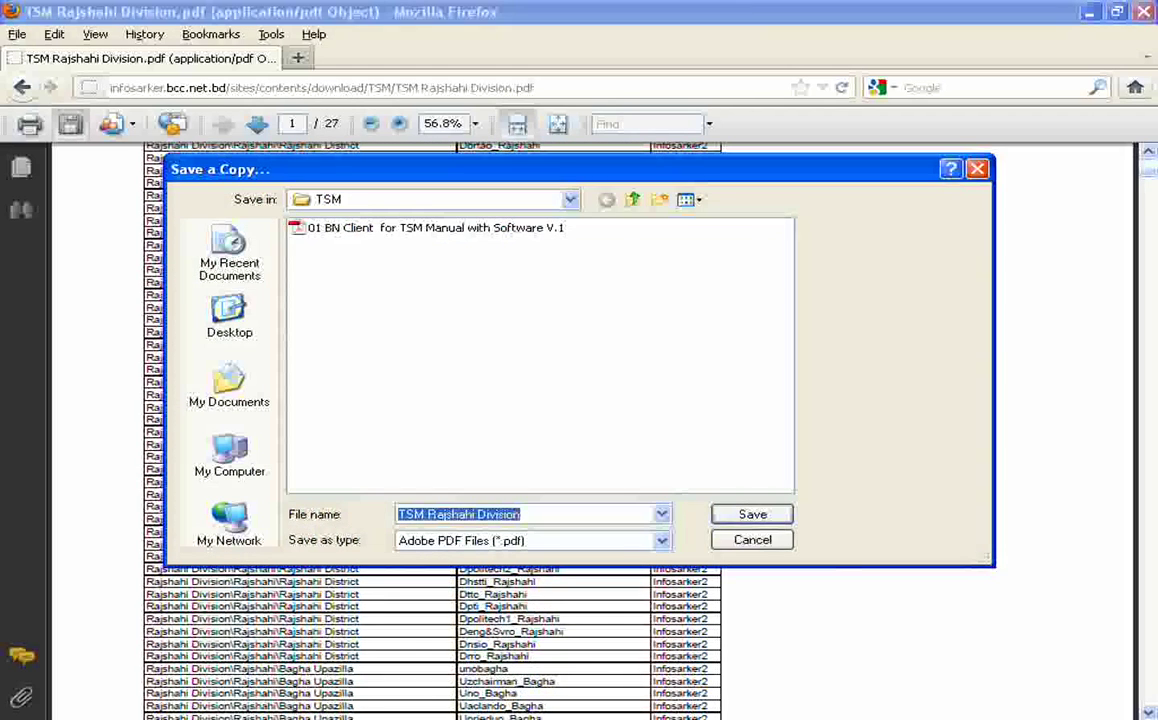
key(Return)
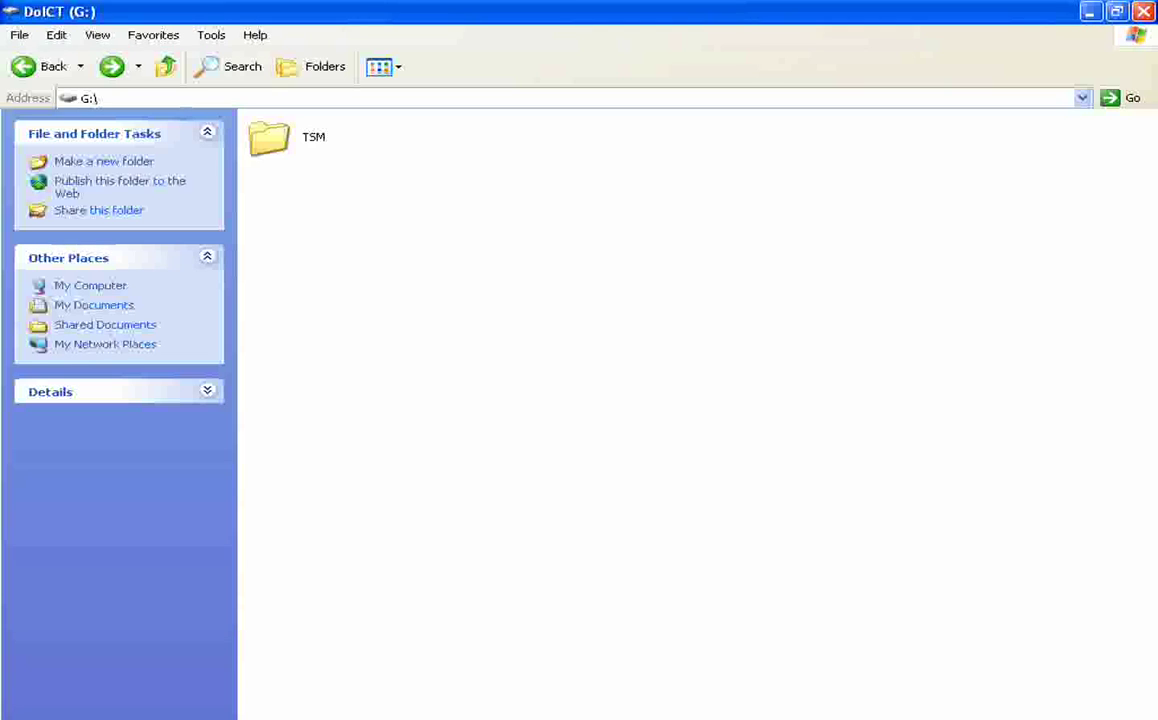
Open the 01 BN Client for TSM Manual PDF from G:\TSM in a maximized Adobe Reader
key(Return)
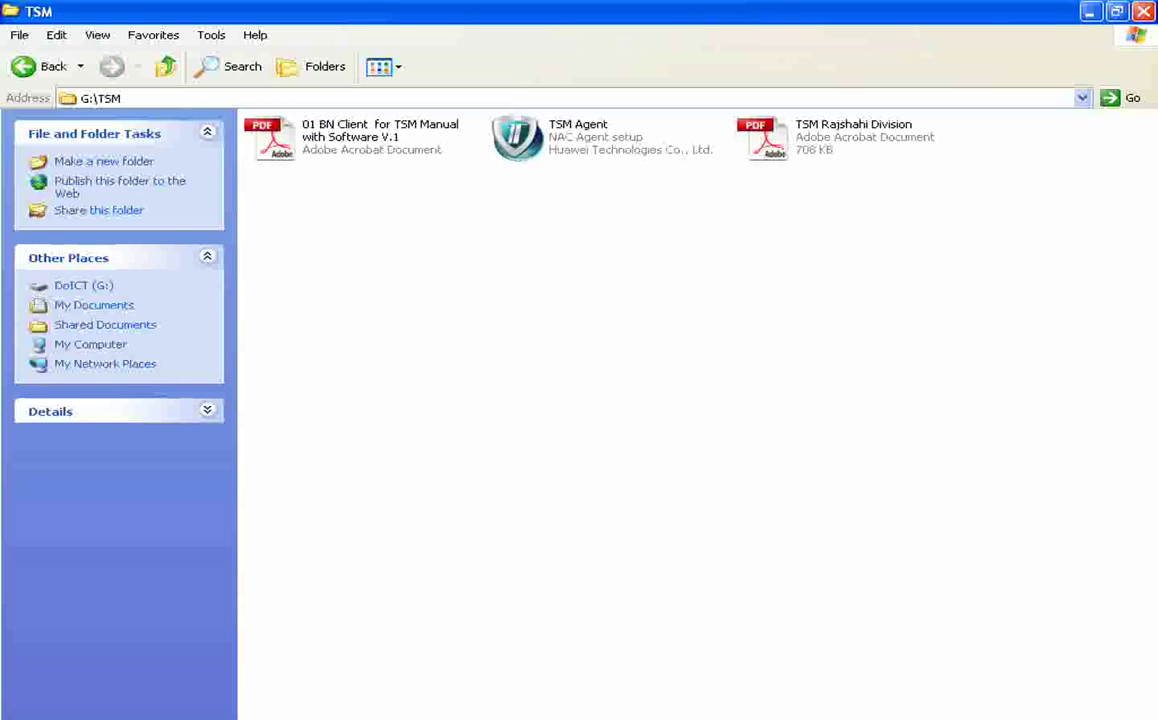
double_click(340, 137)
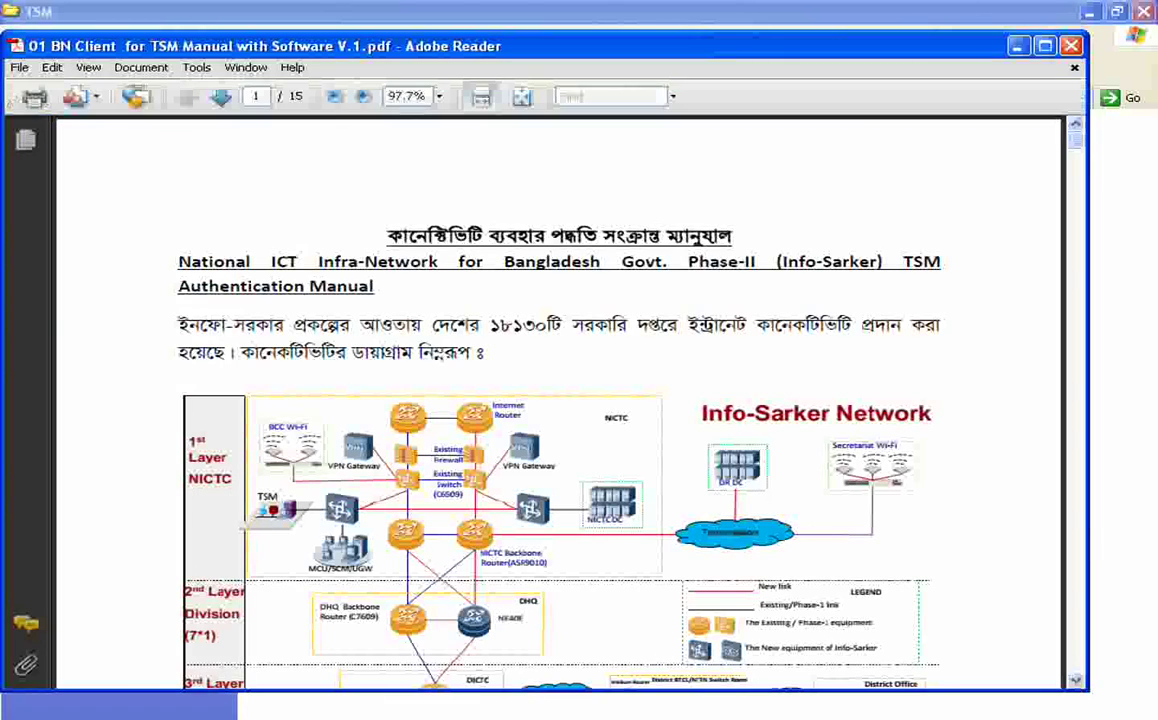
double_click(303, 47)
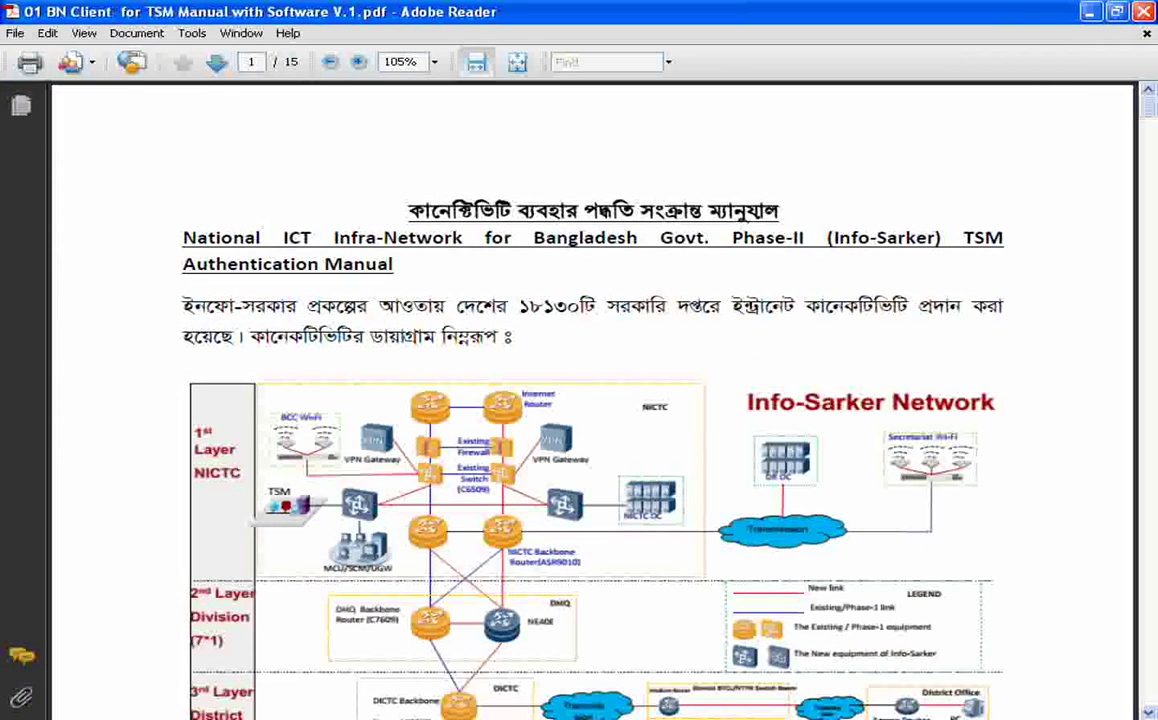
Read through the manual to page 10, then return to the TSM folder
scroll(593, 400, down, 10)
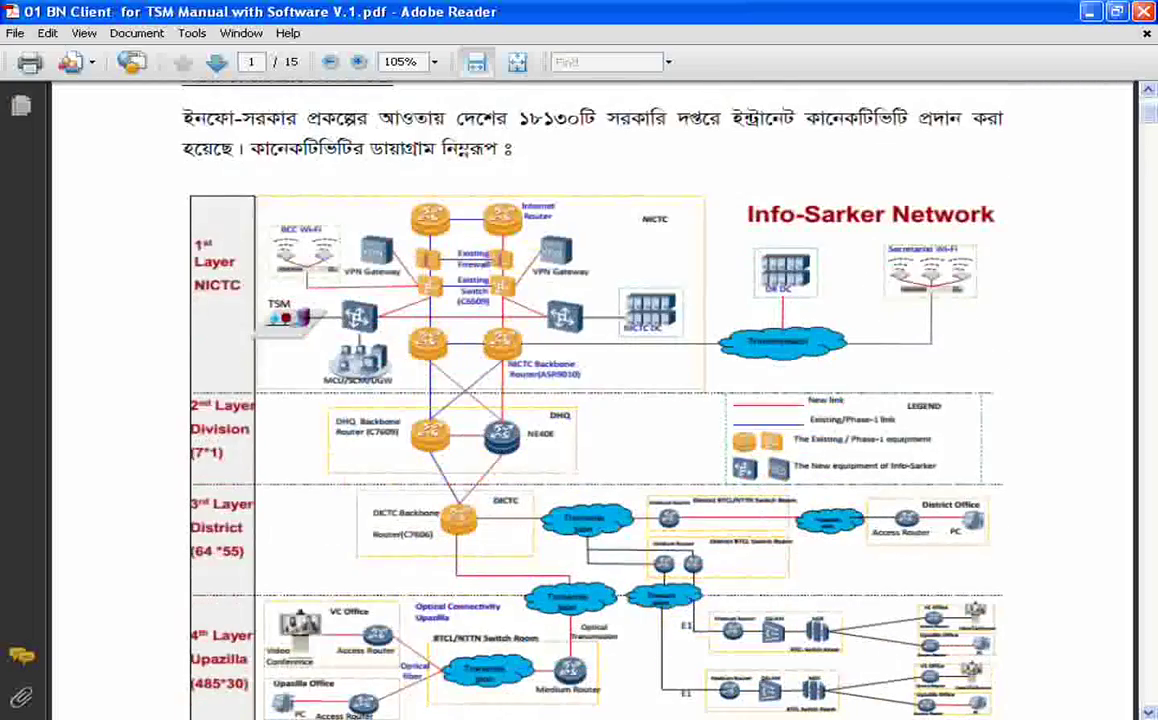
scroll(593, 400, down, 12)
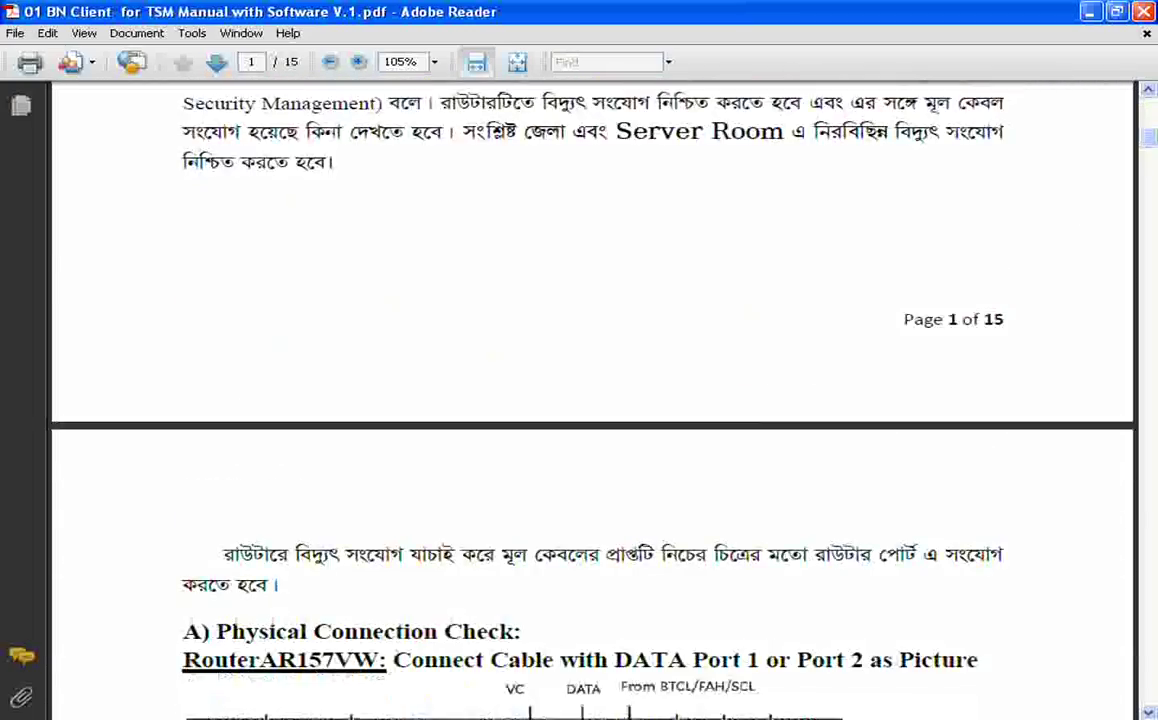
scroll(593, 400, down, 12)
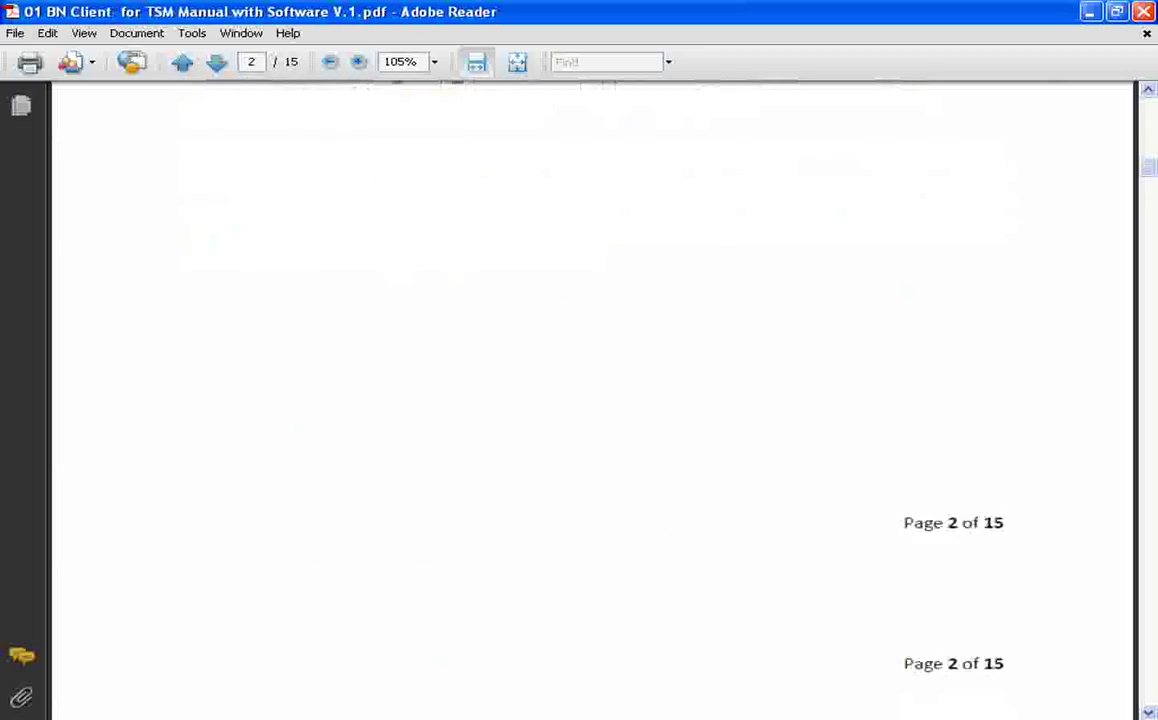
scroll(593, 400, down, 4)
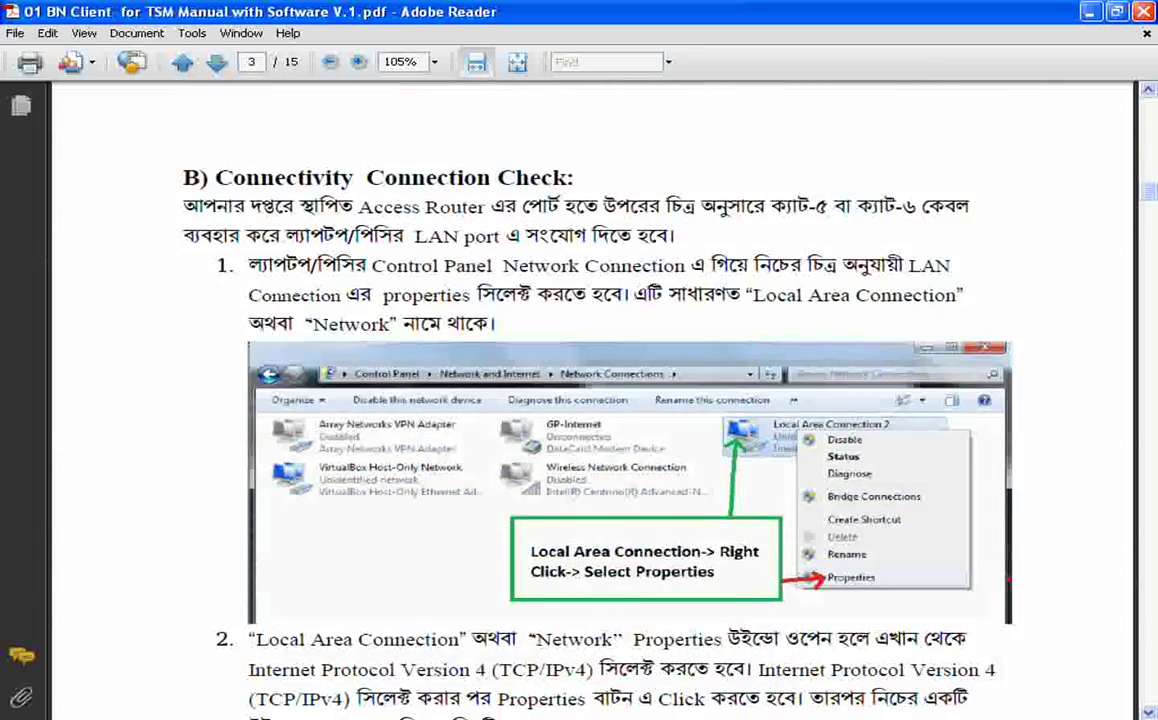
scroll(593, 400, down, 20)
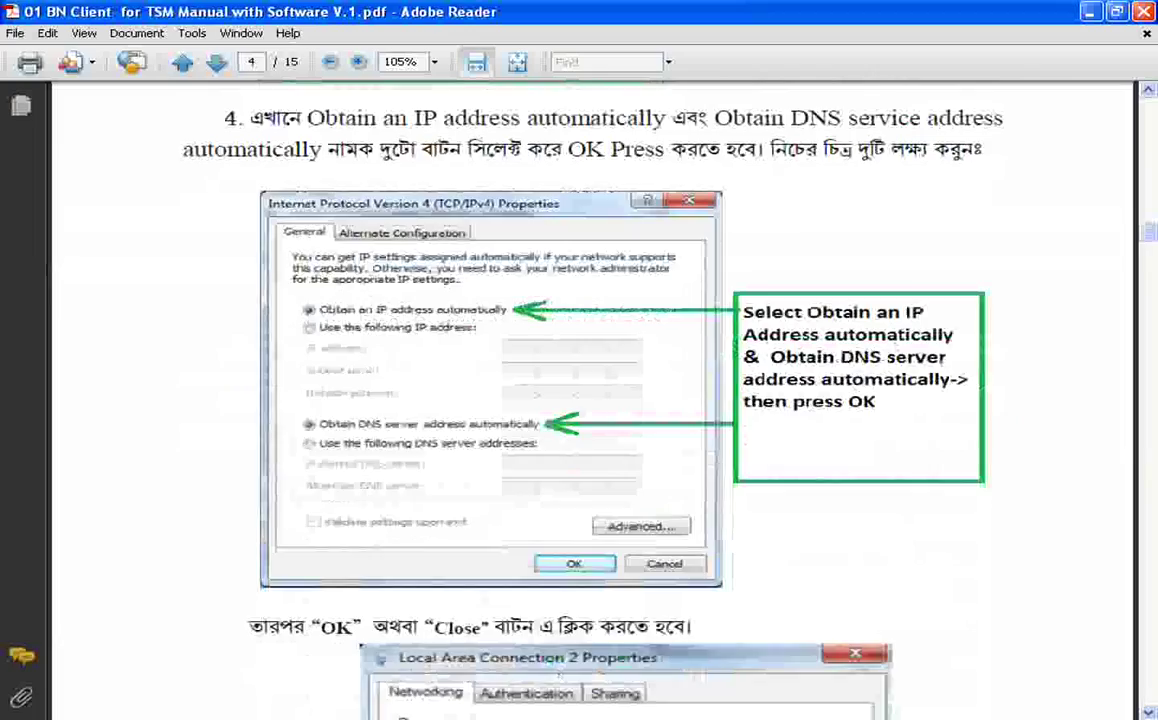
scroll(593, 400, down, 20)
scroll(593, 400, down, 20)
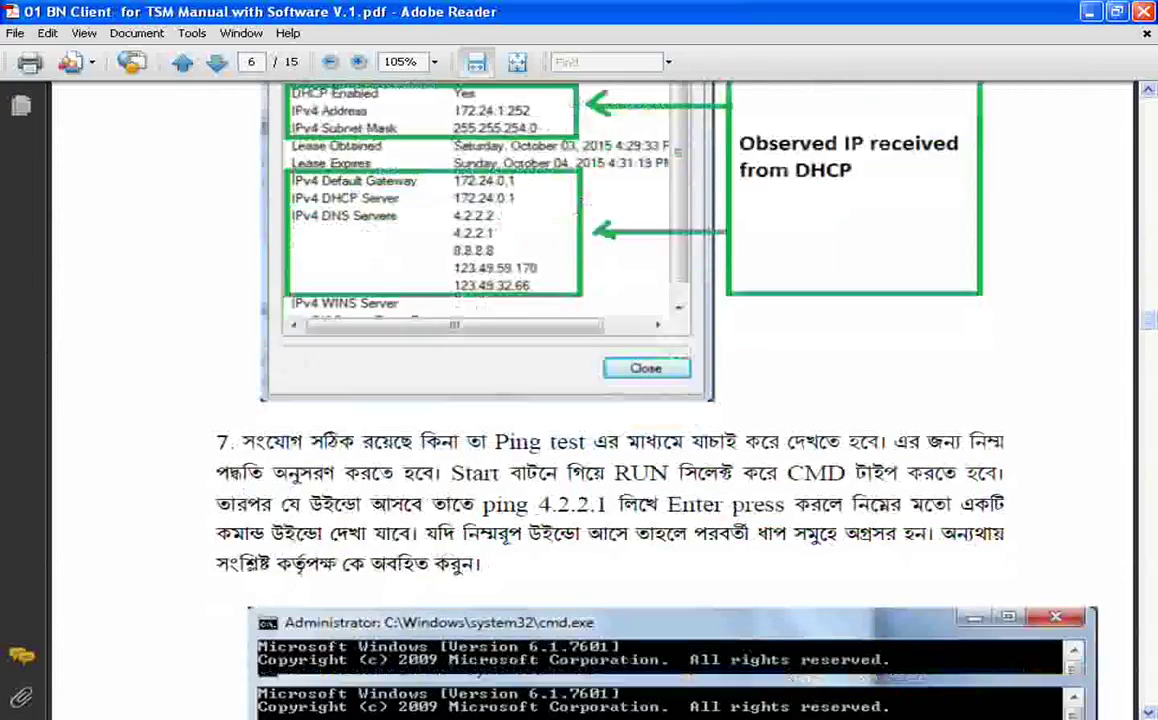
scroll(593, 400, down, 20)
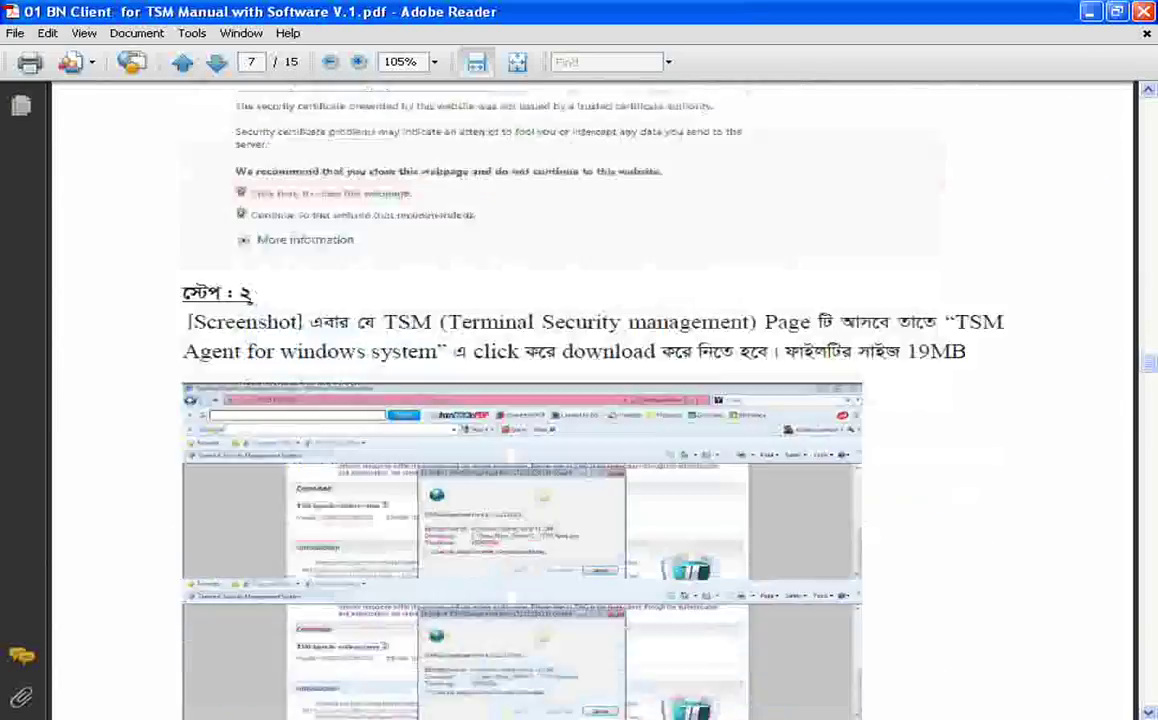
scroll(593, 400, down, 20)
scroll(593, 400, down, 20)
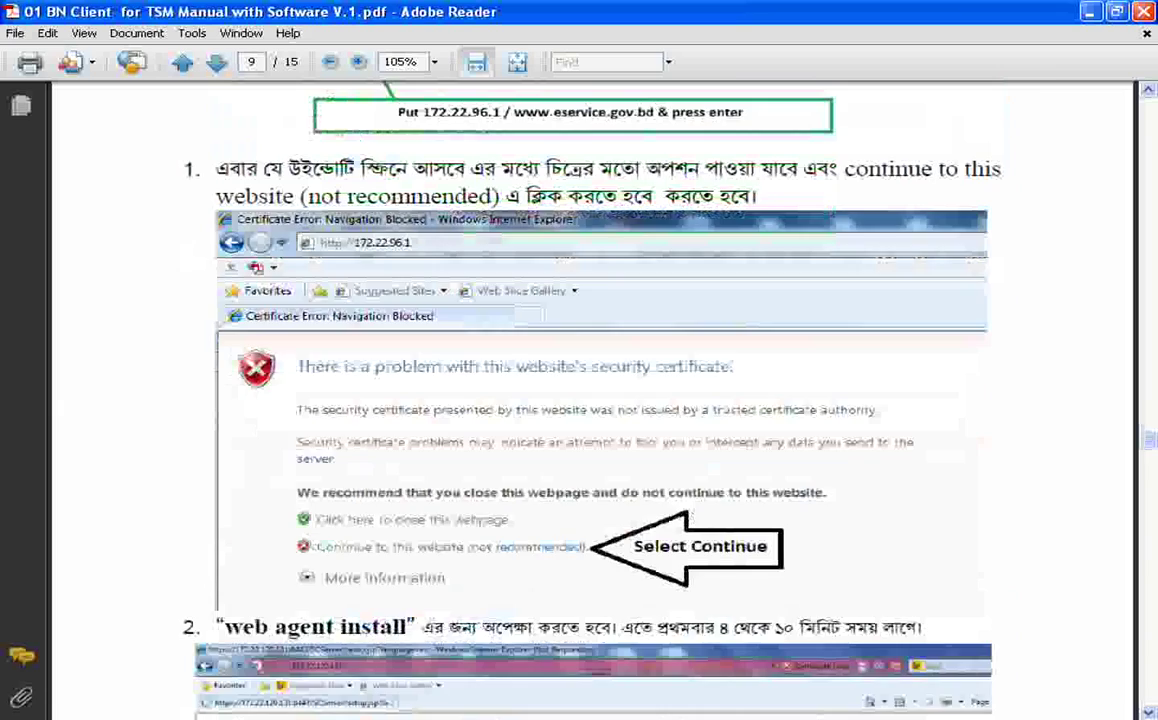
scroll(593, 400, down, 20)
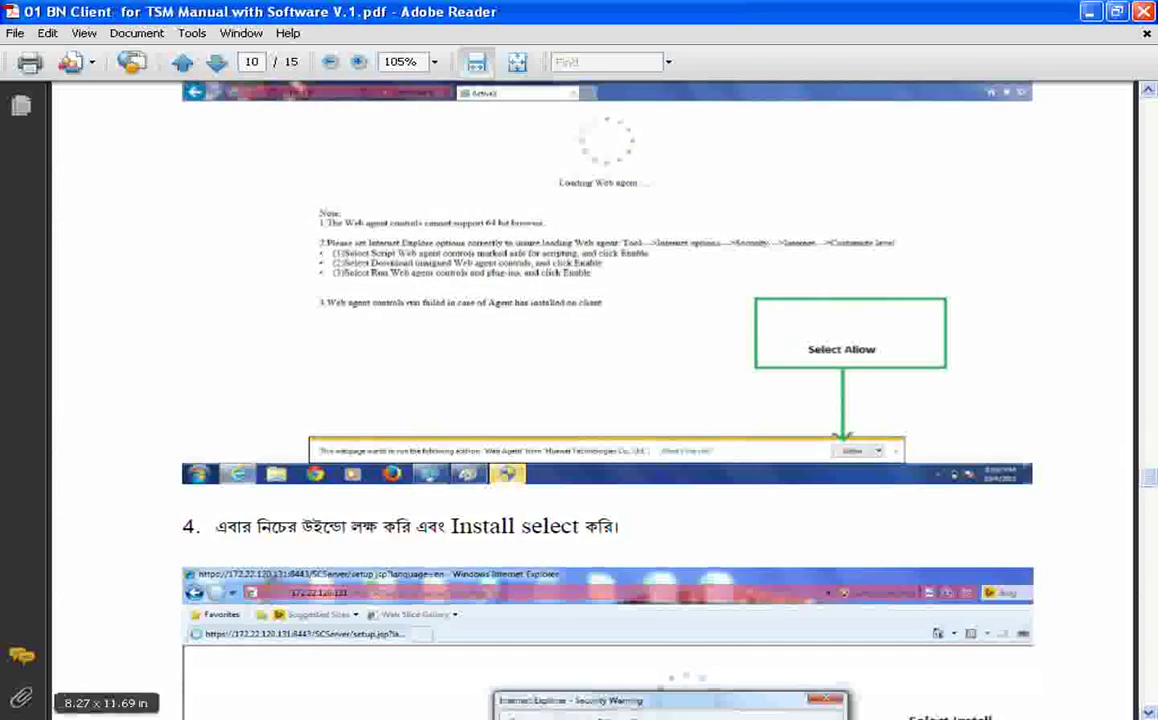
key(alt+Tab)
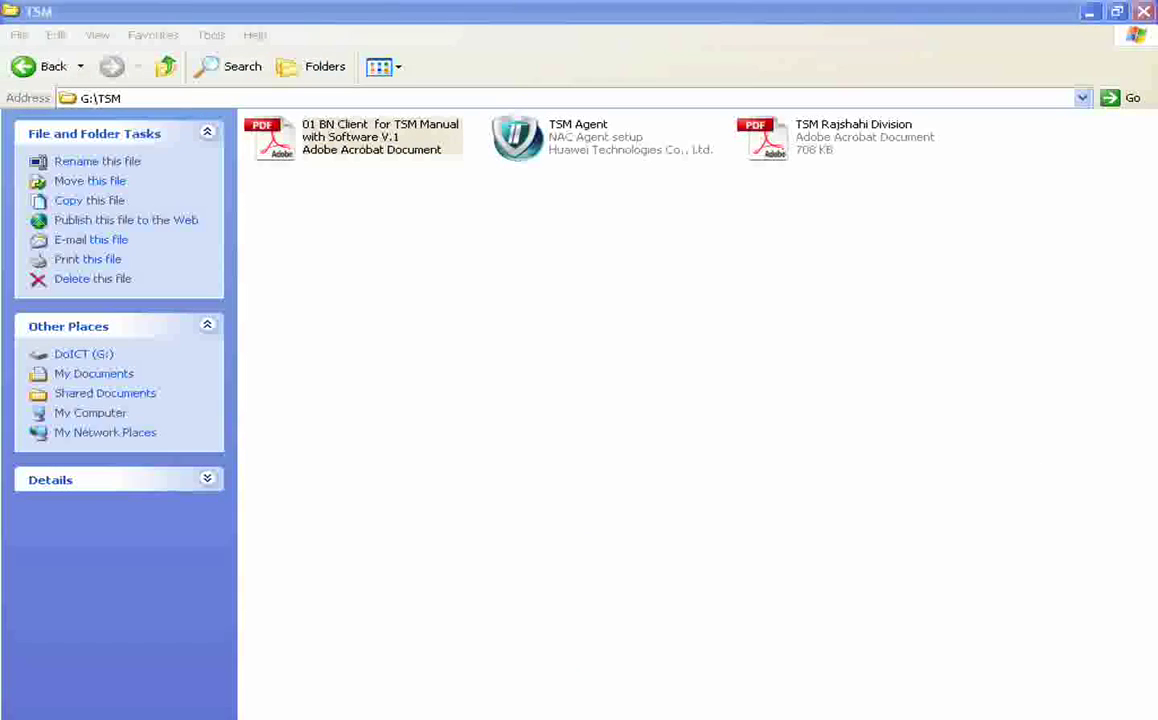
Open TSM Rajshahi Division.pdf and set its zoom to 100%
click(593, 400)
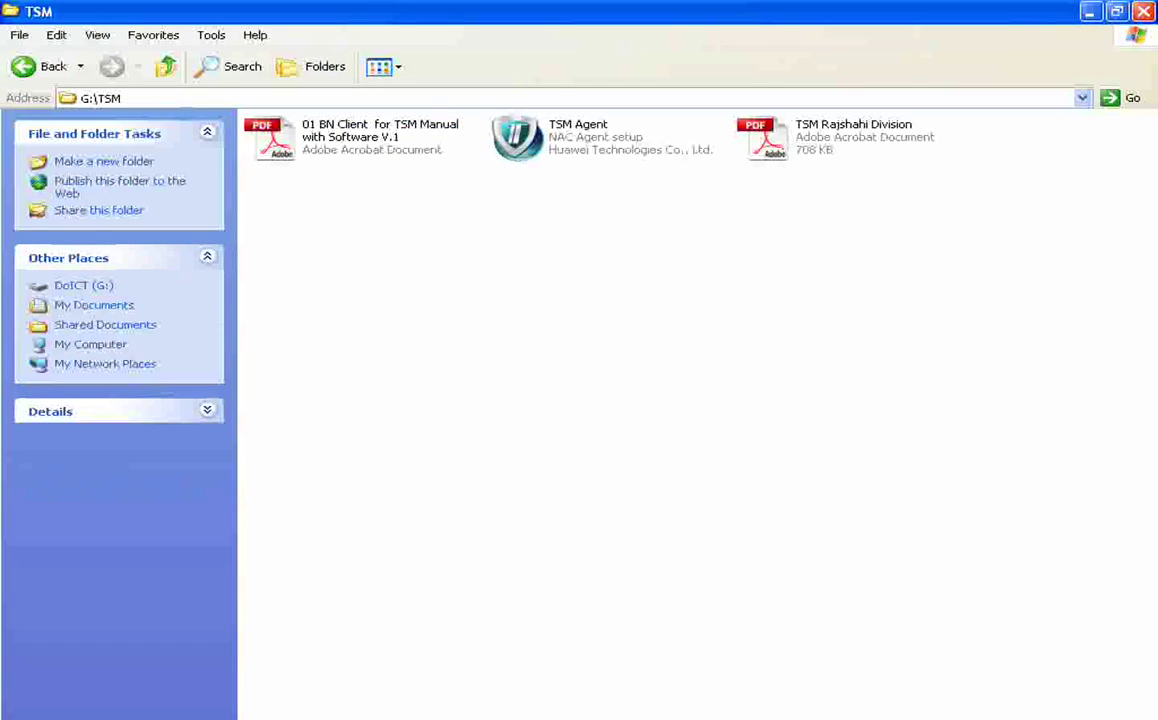
double_click(853, 137)
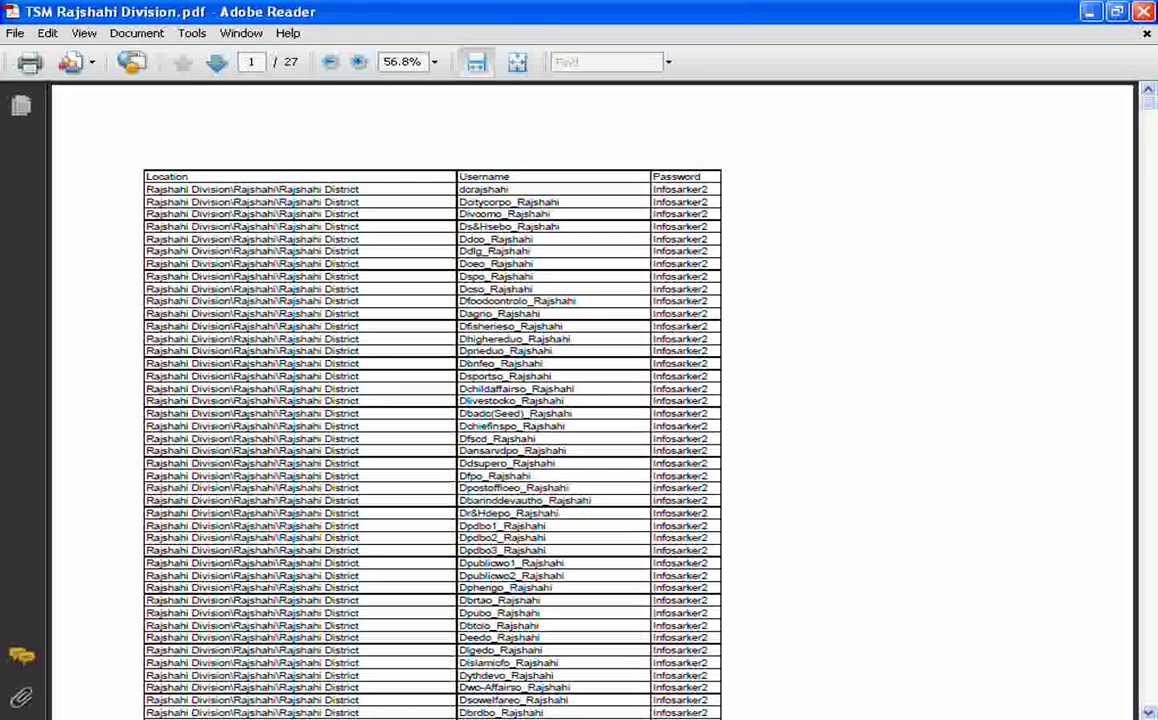
click(434, 62)
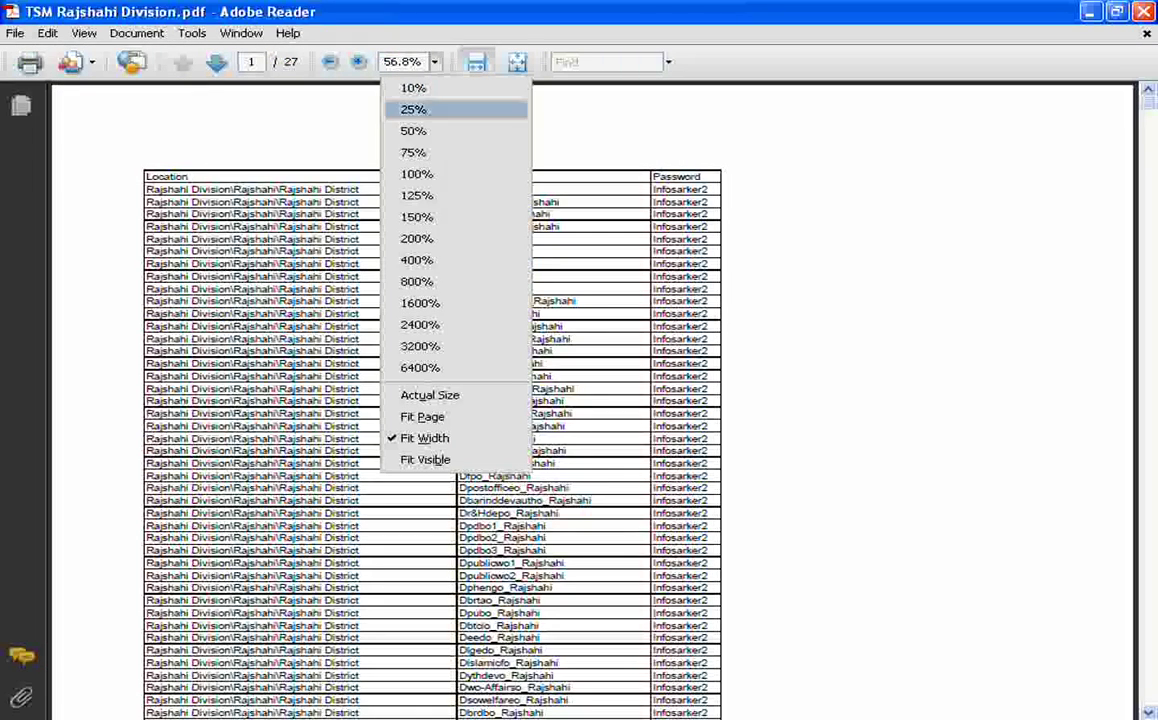
click(416, 174)
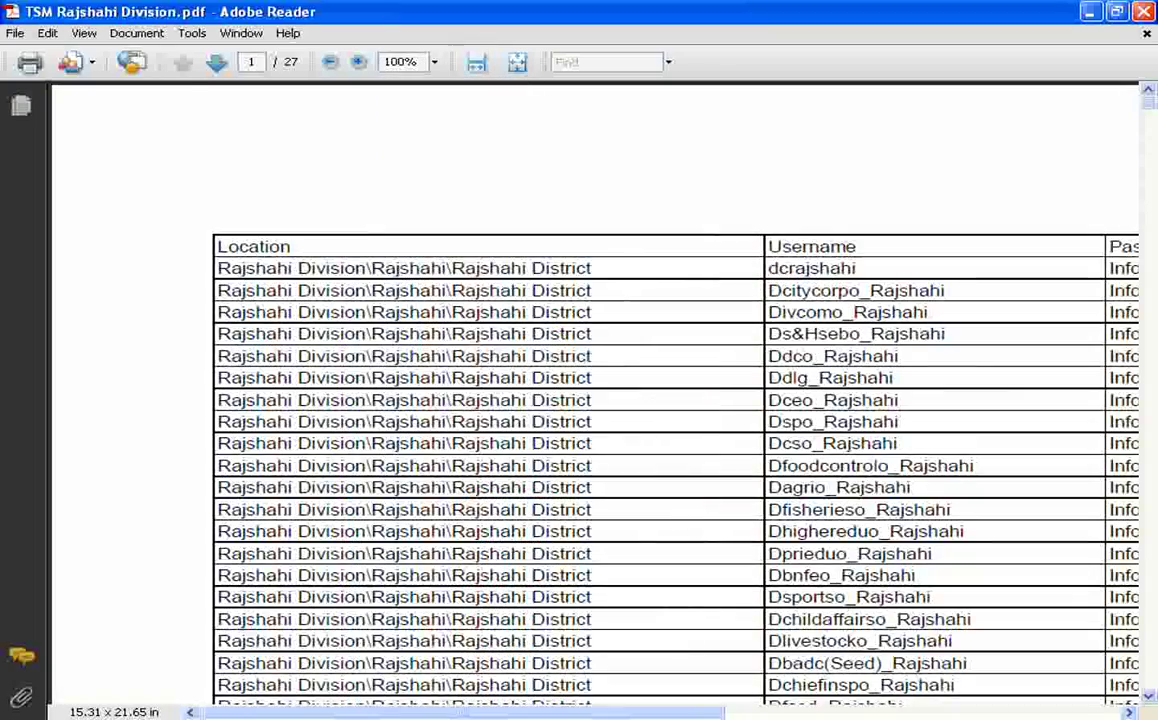
mouse_move(464, 713)
mouse_down()
mouse_move(596, 713)
mouse_move(478, 713)
mouse_up()
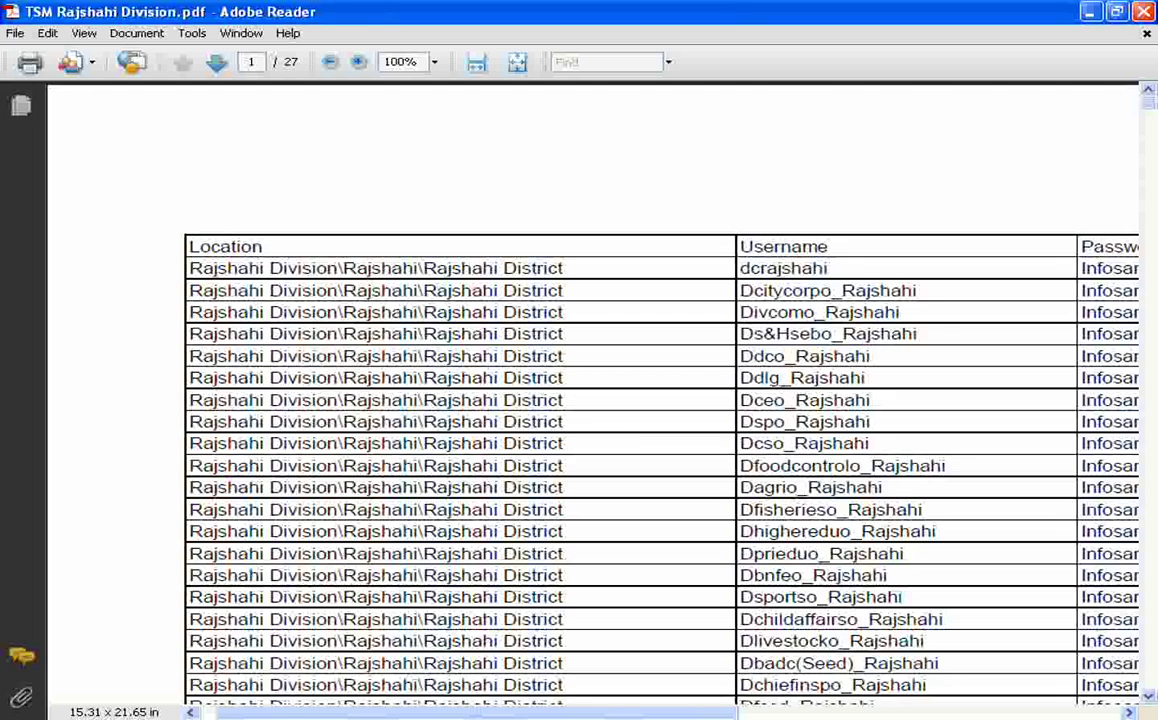
key(ctrl+f)
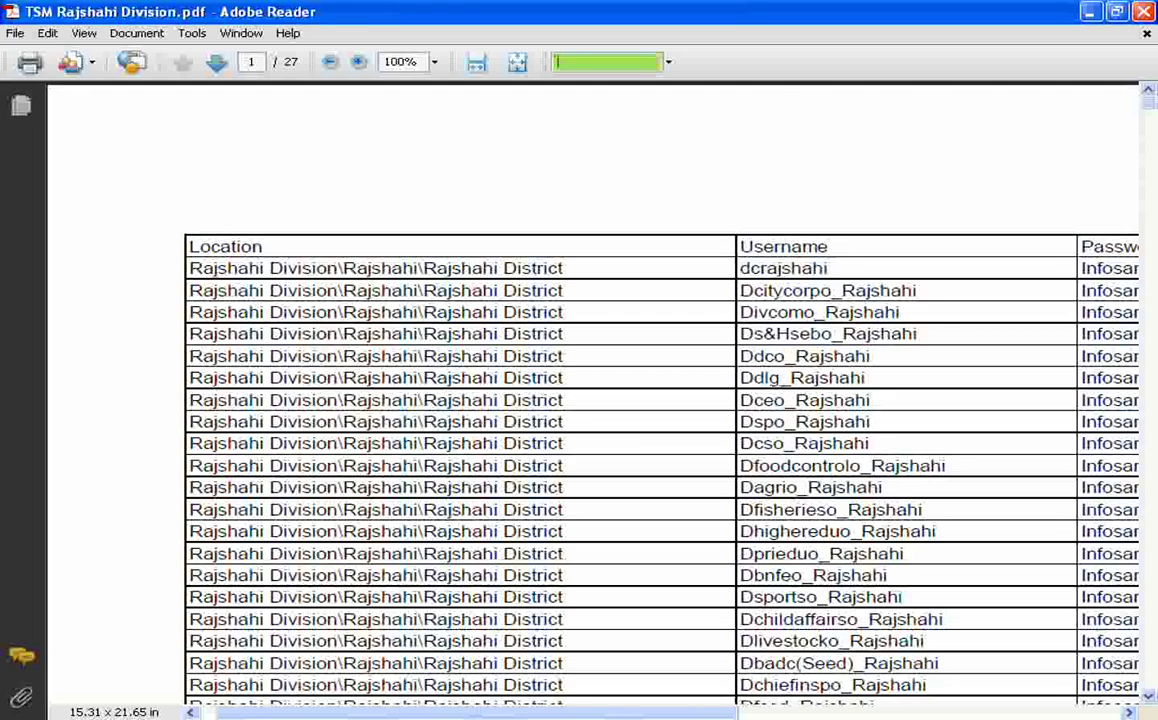
Search the division list for natore and select the first Natore row
text(natore)
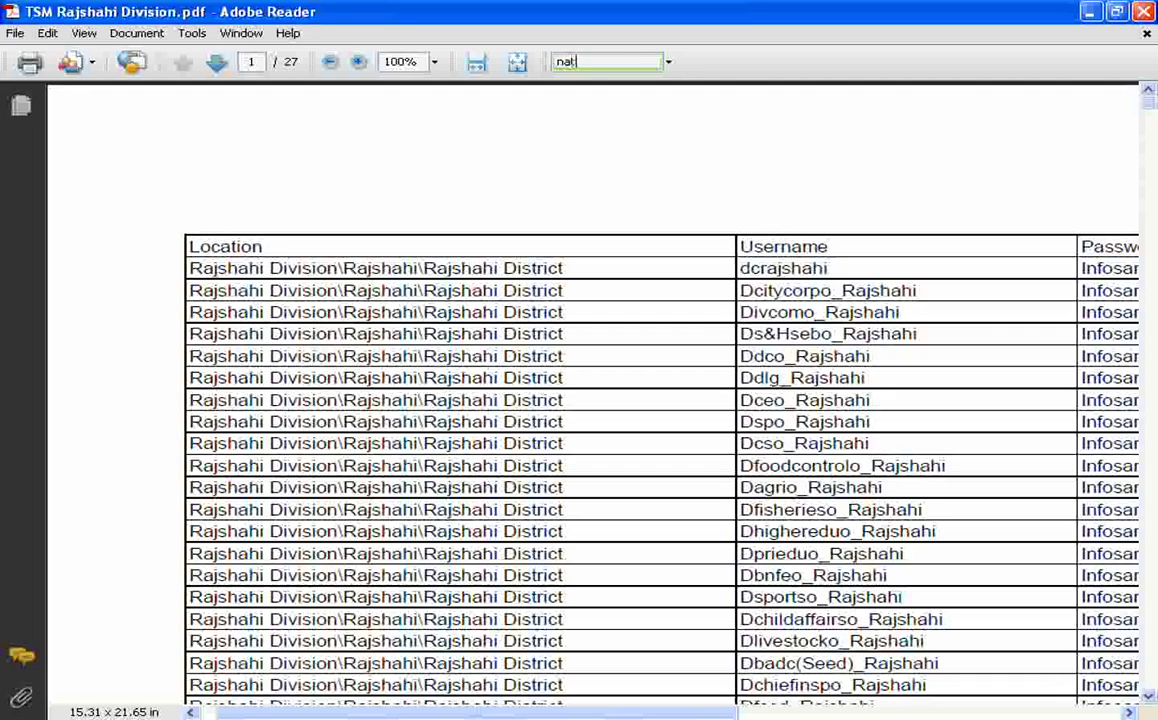
key(Return)
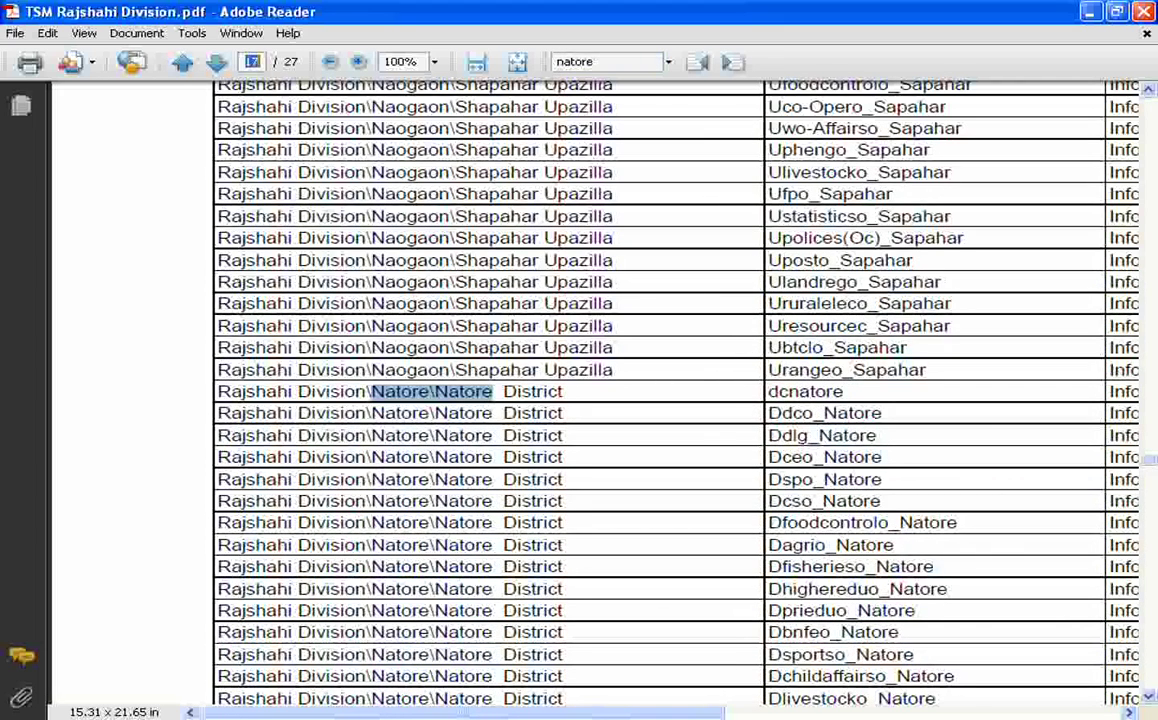
click(513, 391)
drag(465, 713, 508, 713)
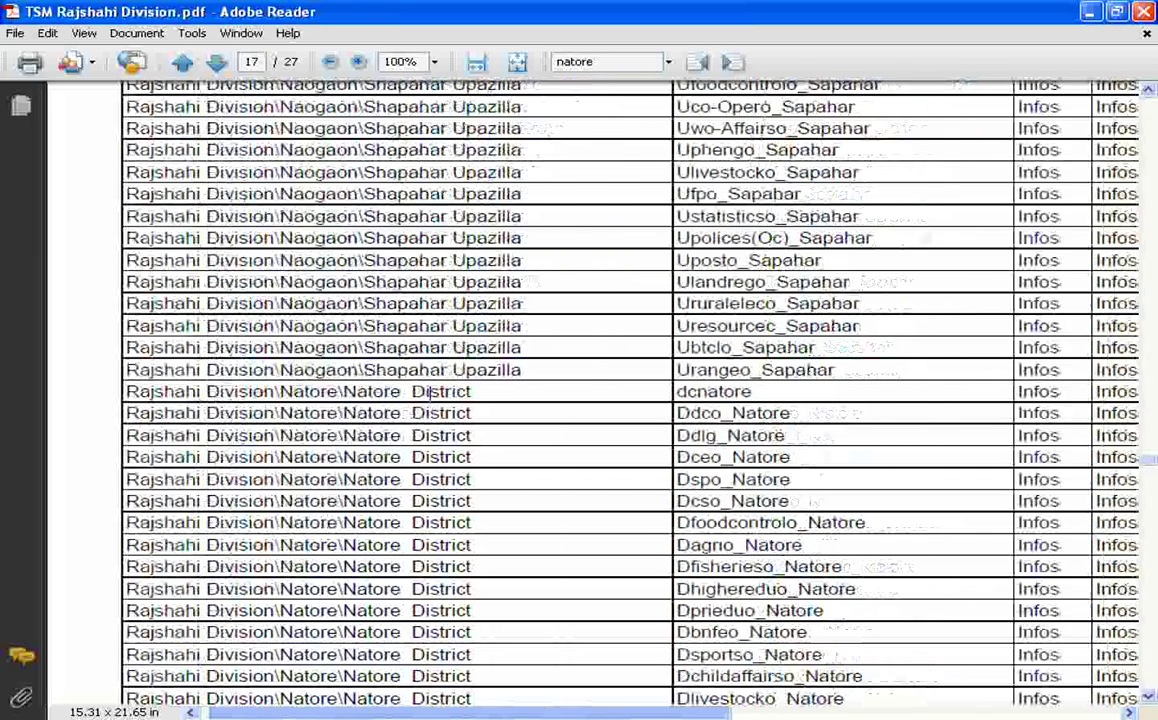
drag(126, 391, 751, 391)
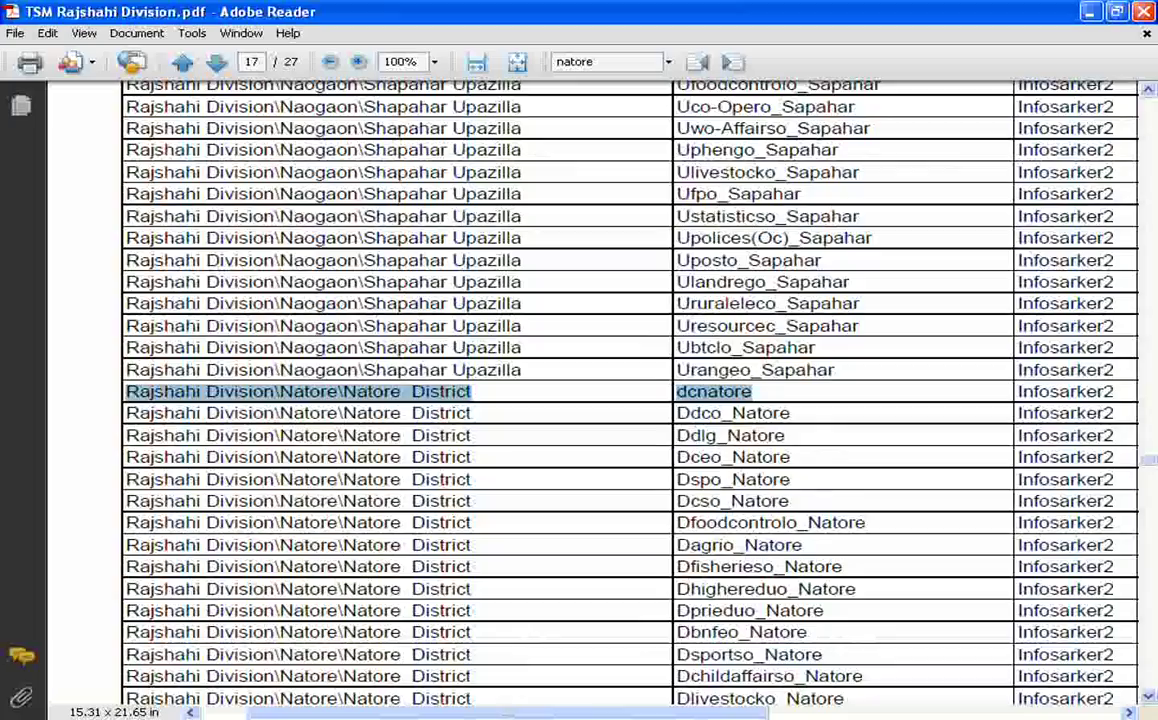
Select the Singra and first Naldanga rows on page 20, then return to Explorer
scroll(630, 400, down, 15)
scroll(630, 400, down, 20)
scroll(630, 400, down, 20)
scroll(630, 400, down, 20)
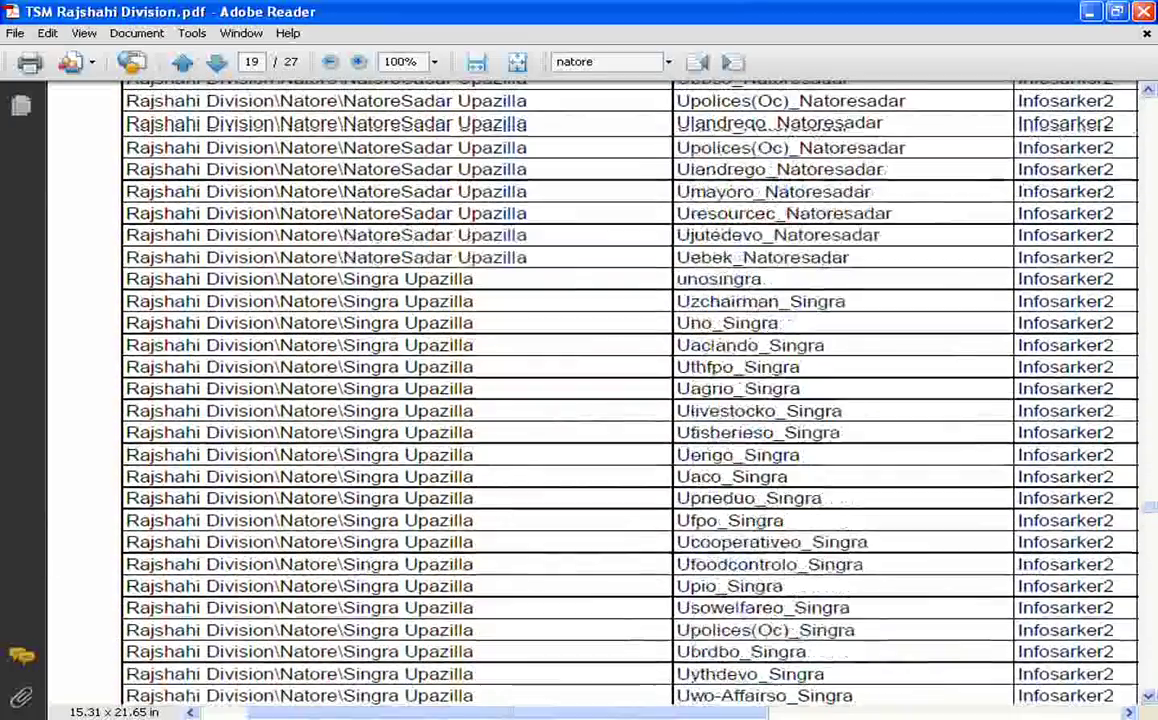
scroll(630, 400, down, 10)
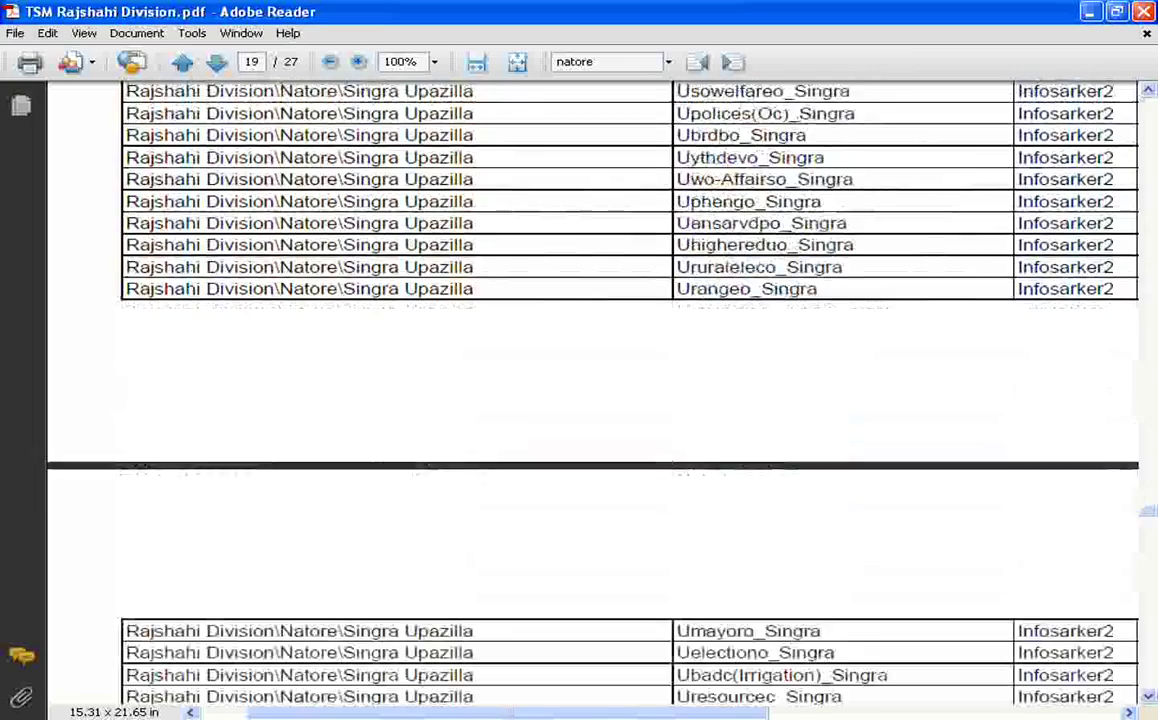
scroll(630, 400, down, 10)
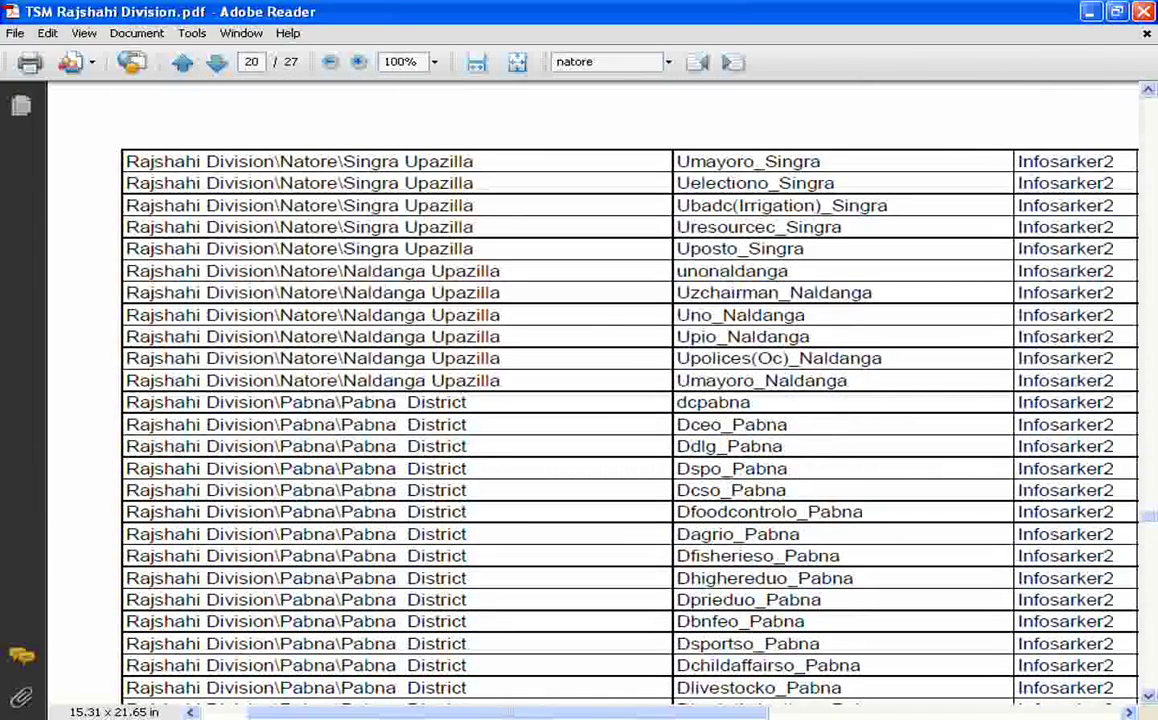
drag(805, 249, 126, 249)
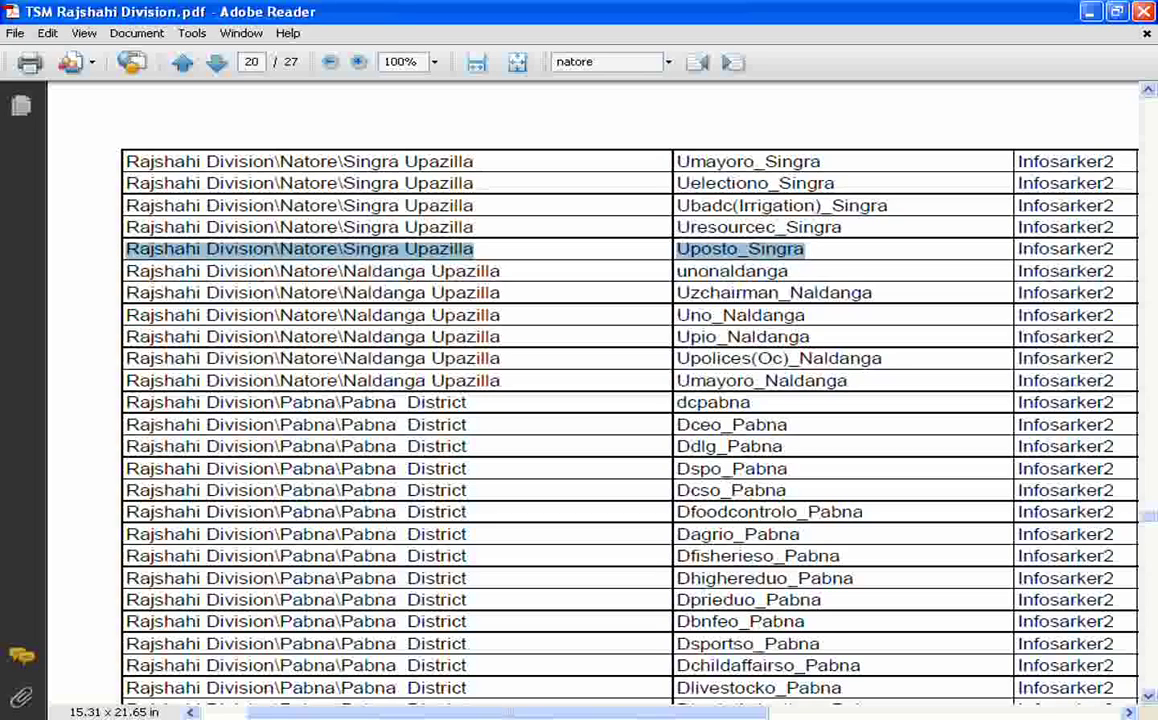
click(1073, 249)
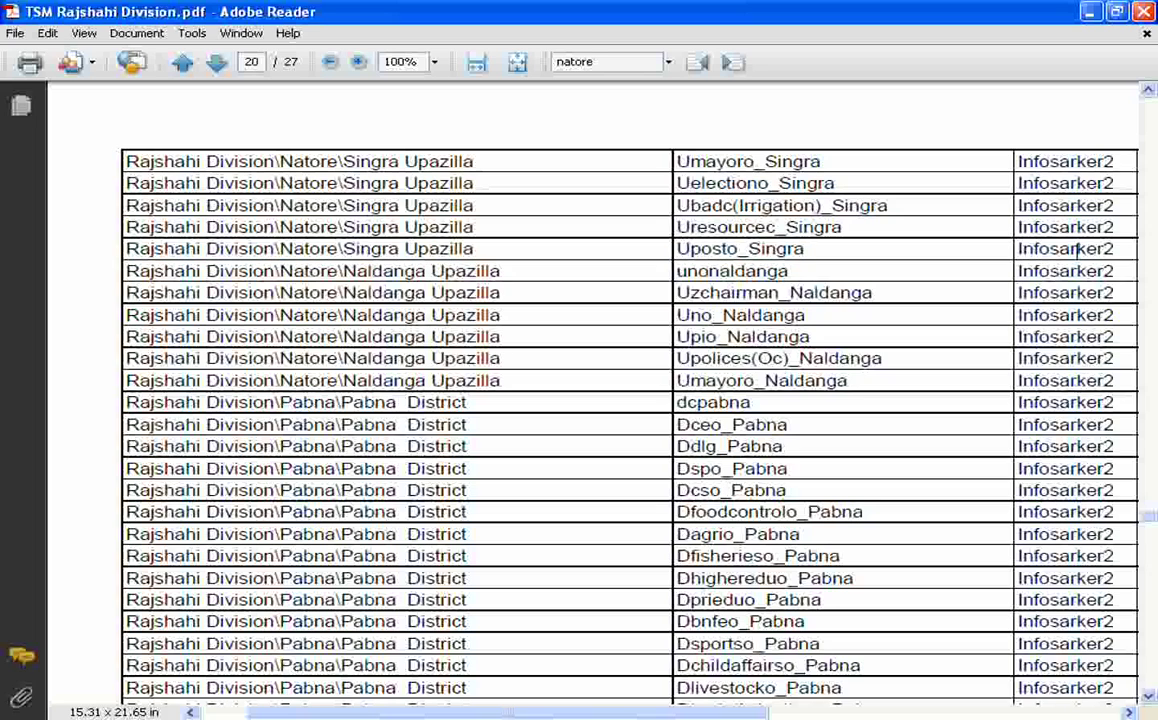
drag(805, 249, 124, 161)
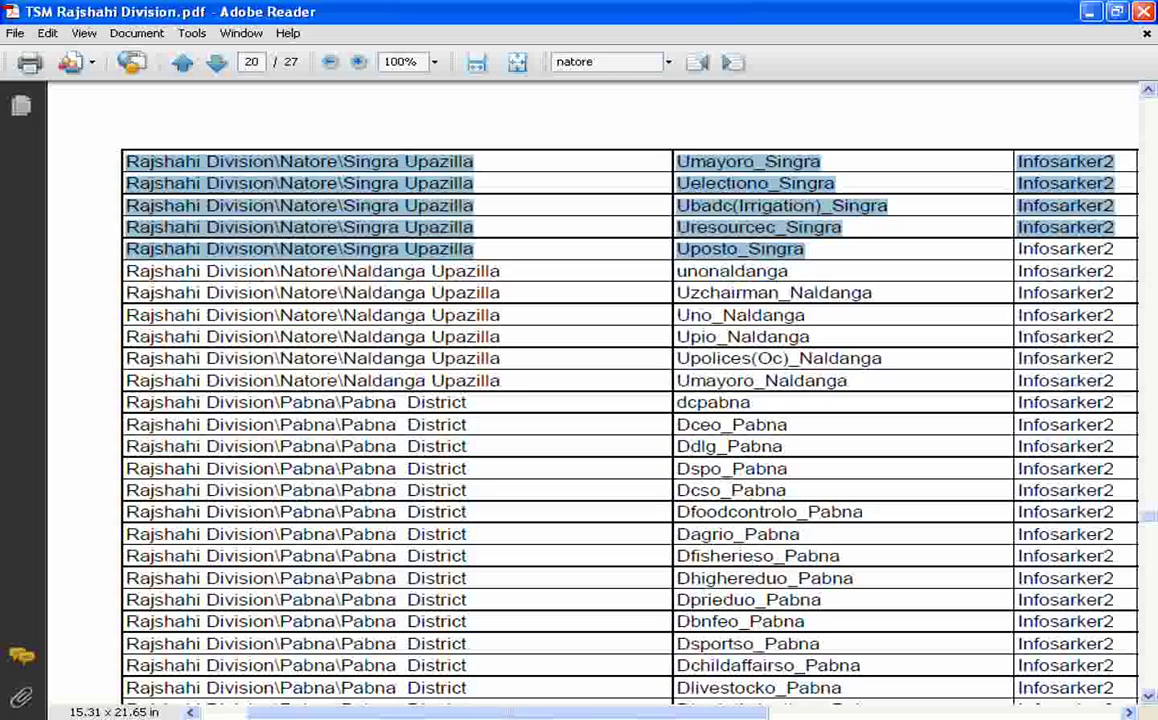
click(473, 247)
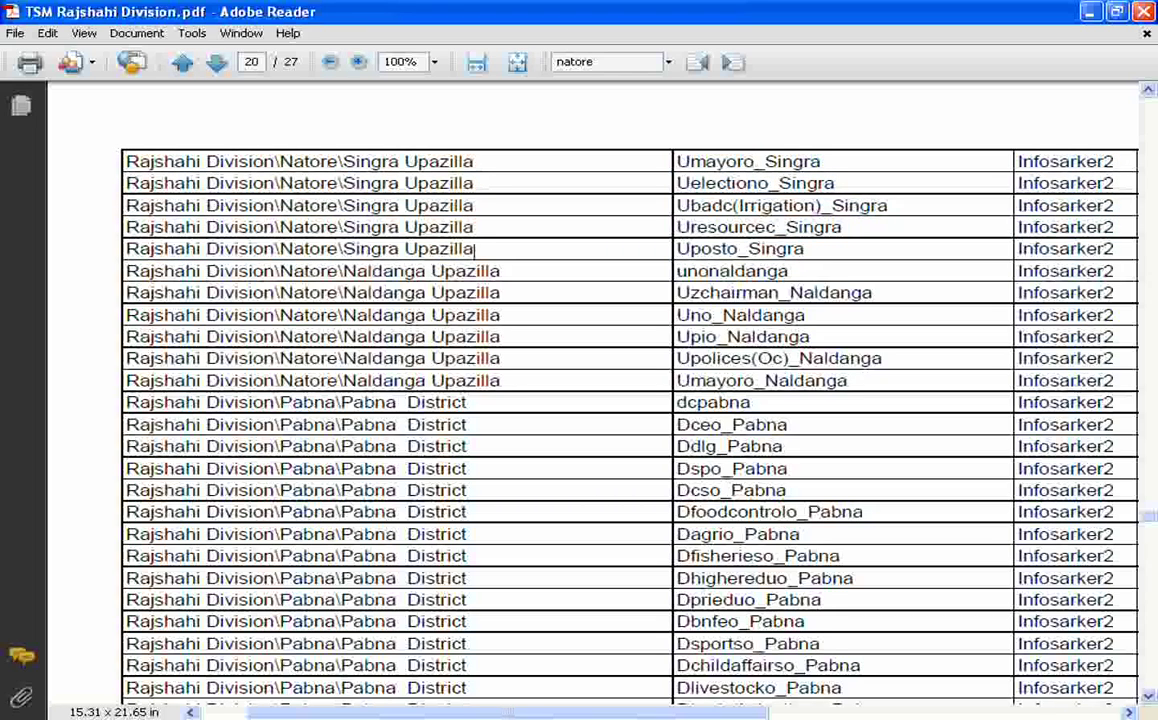
drag(501, 270, 125, 183)
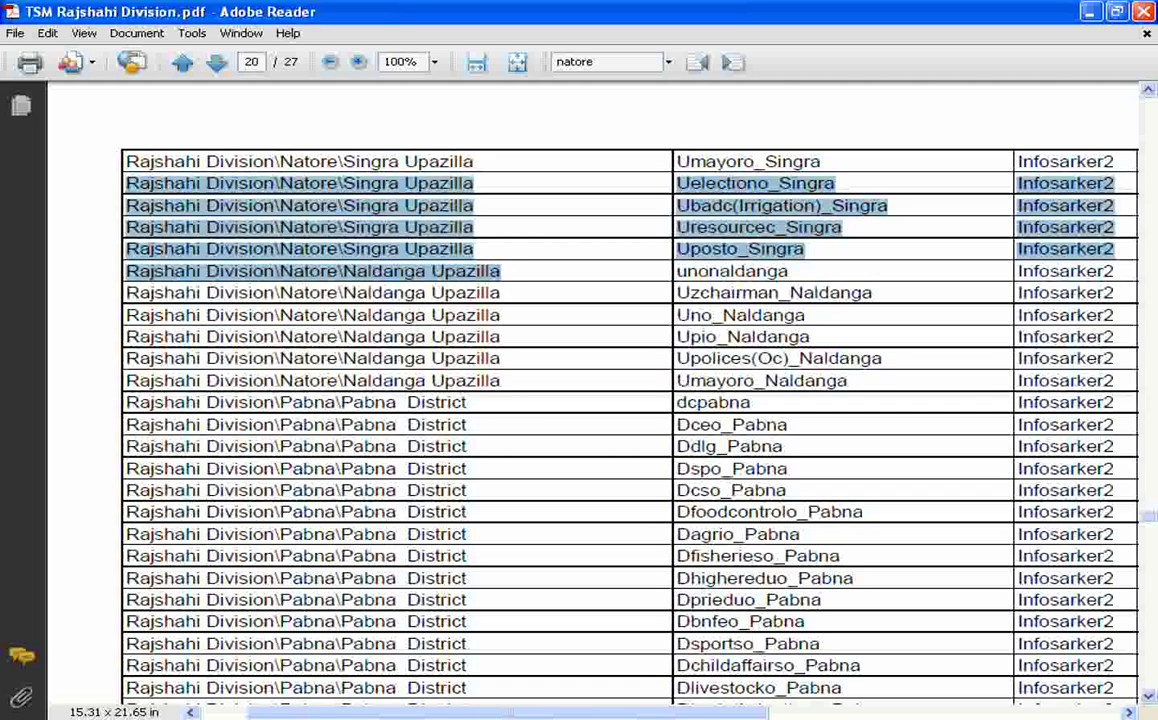
key(alt+Tab)
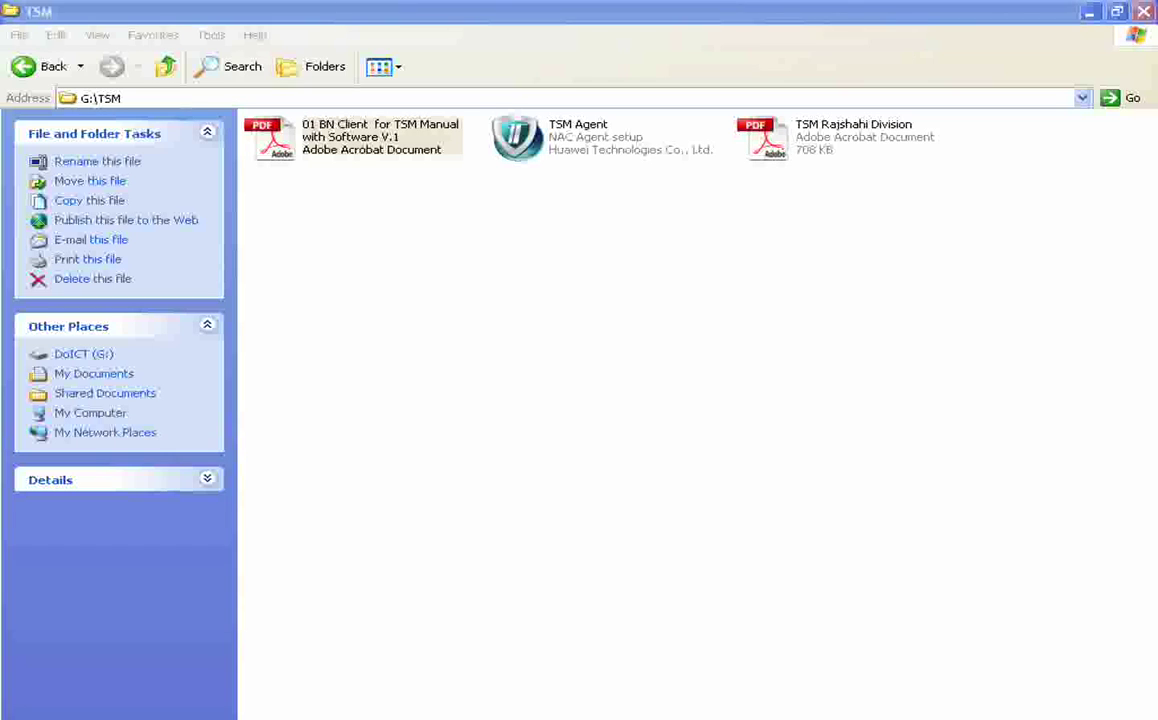
Bring the G:\TSM Explorer window forward, then clear it away to reveal the desktop
click(600, 360)
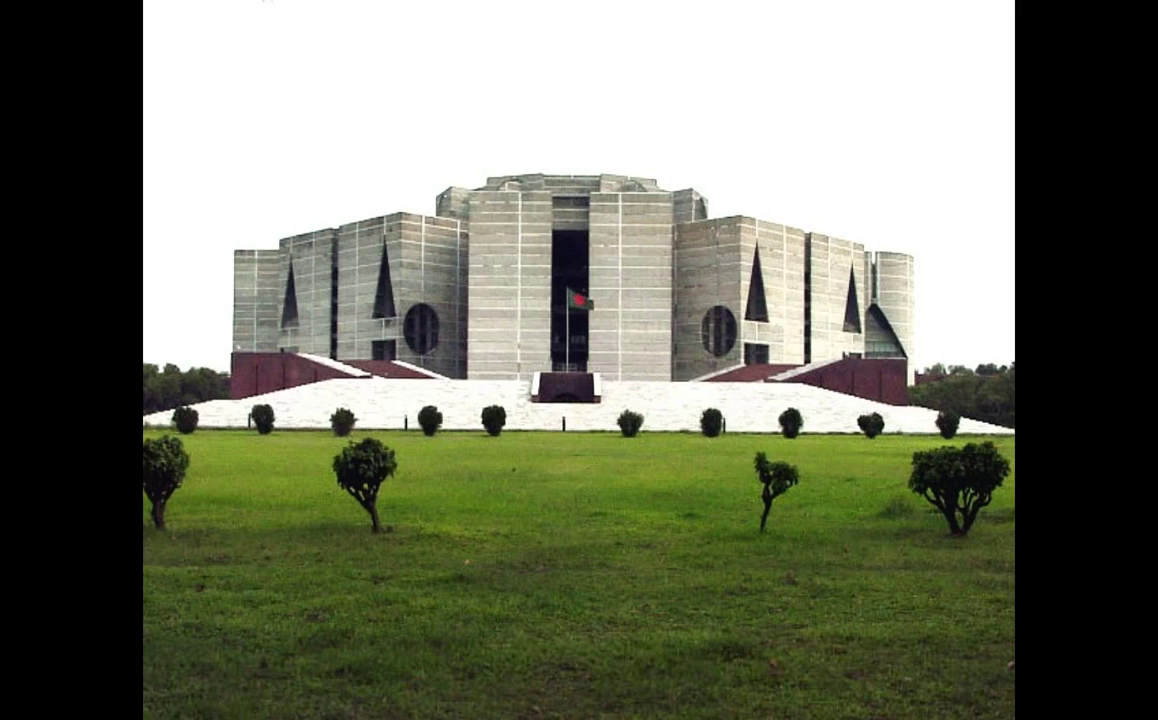
Open Network and Sharing Center from Control Panel and show the Local Area Connection status
mouse_move(127, 717)
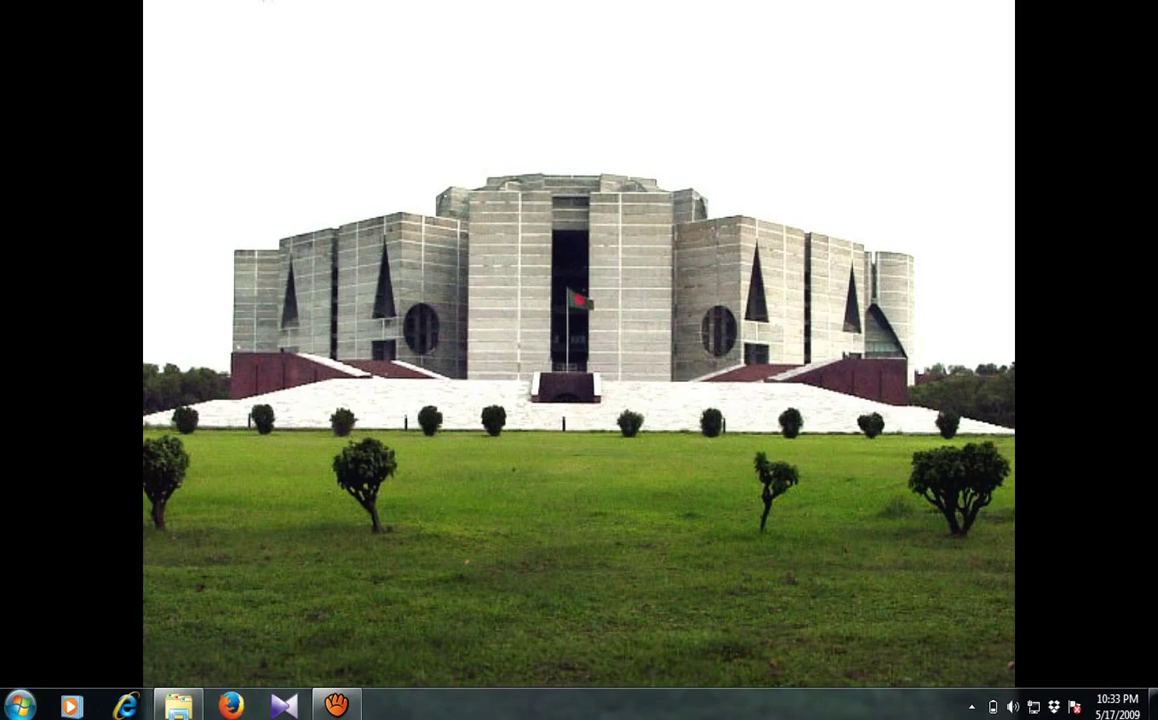
click(20, 705)
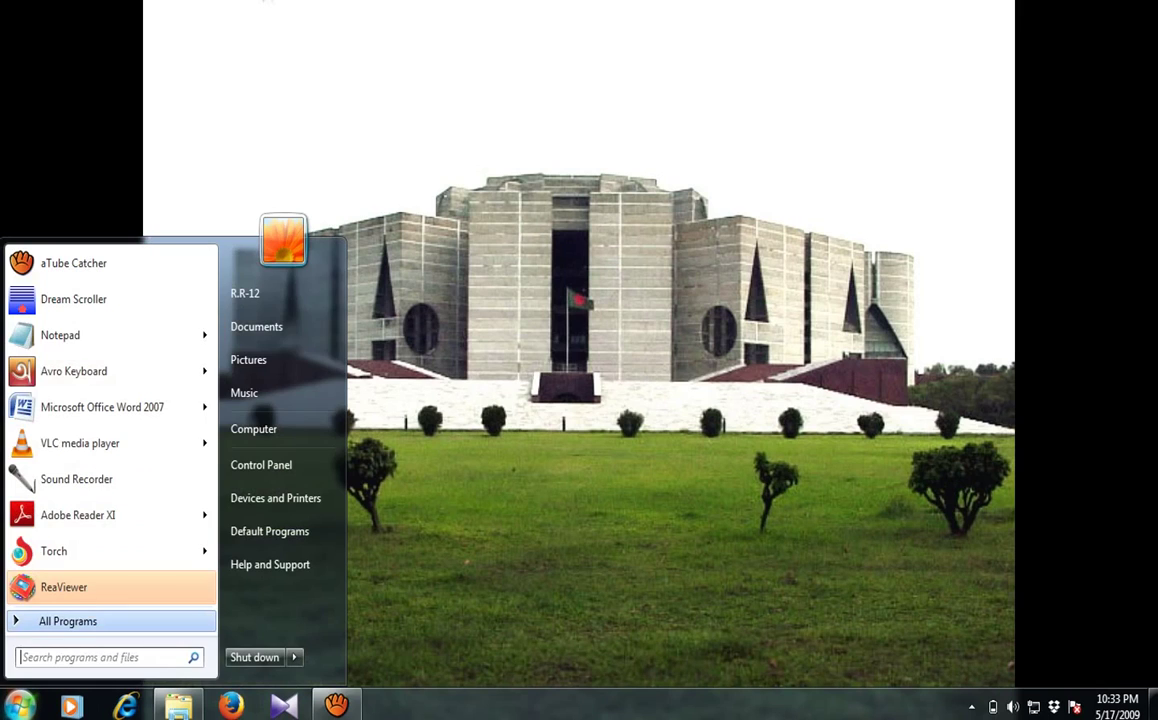
click(261, 465)
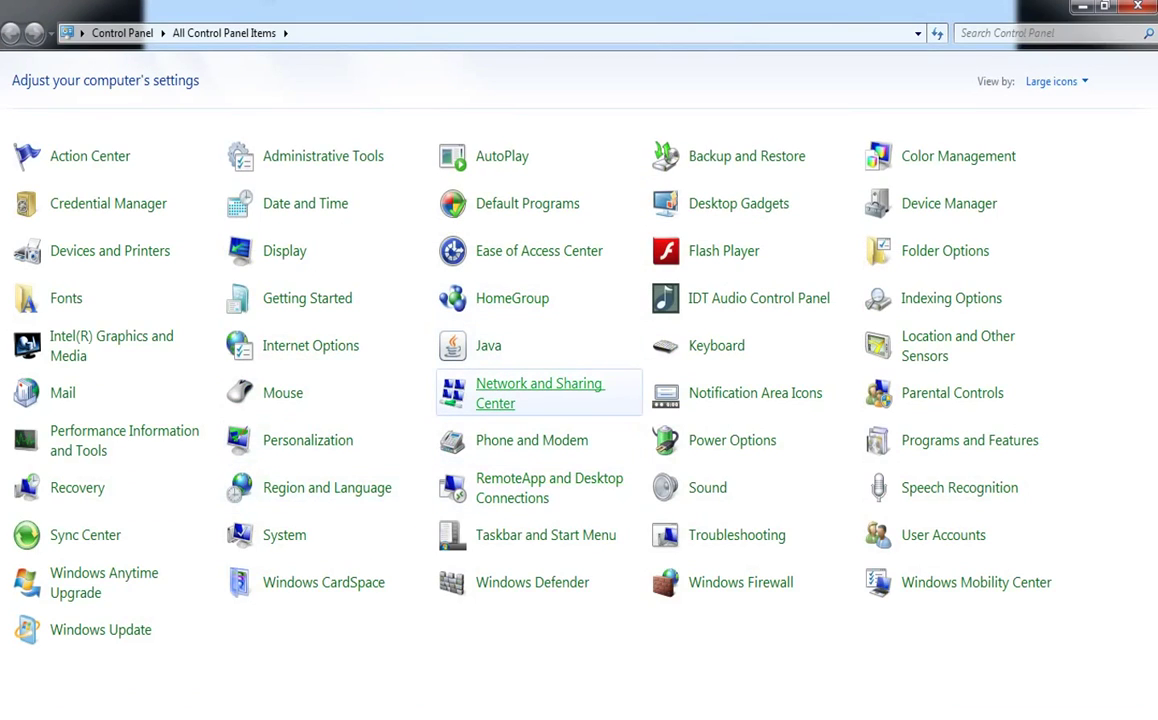
click(540, 393)
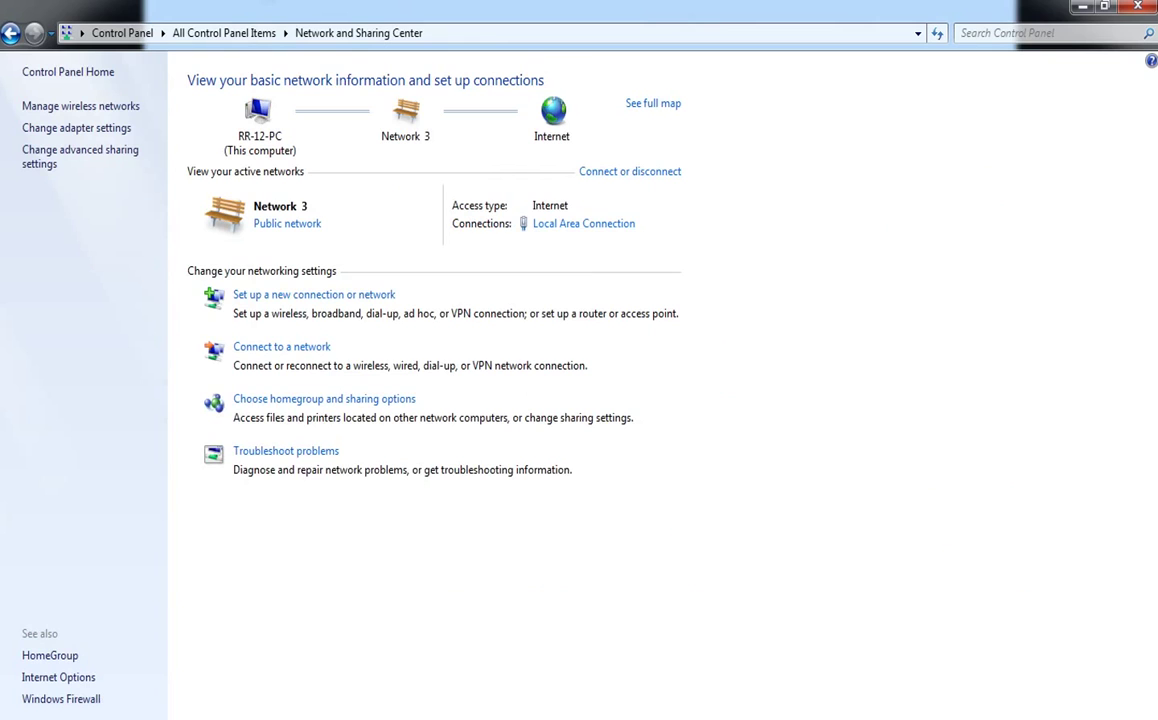
click(583, 223)
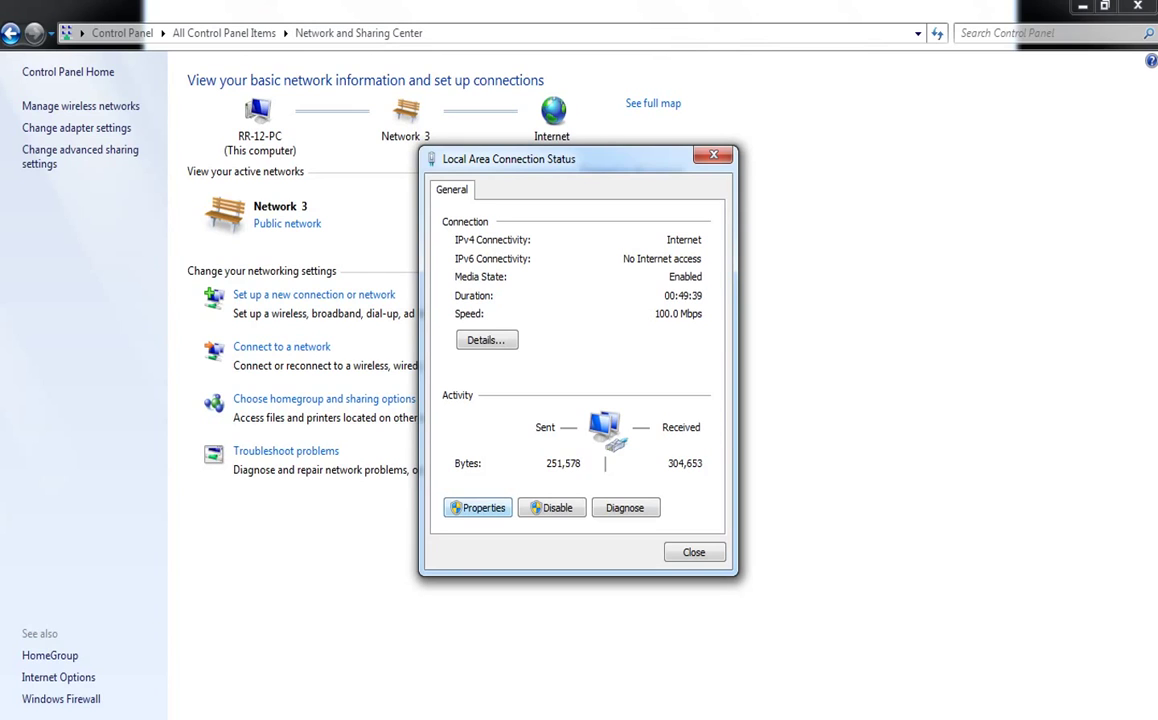
Set the connection's IPv4 properties to obtain the IP and DNS server addresses automatically
click(477, 508)
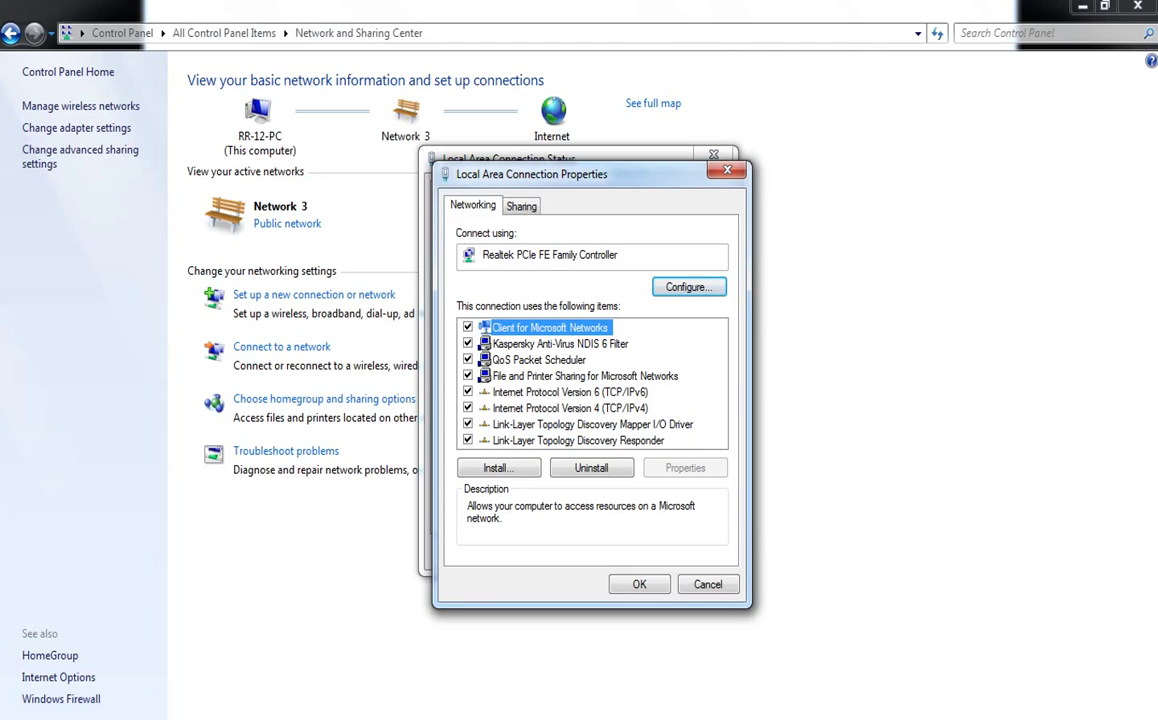
double_click(570, 408)
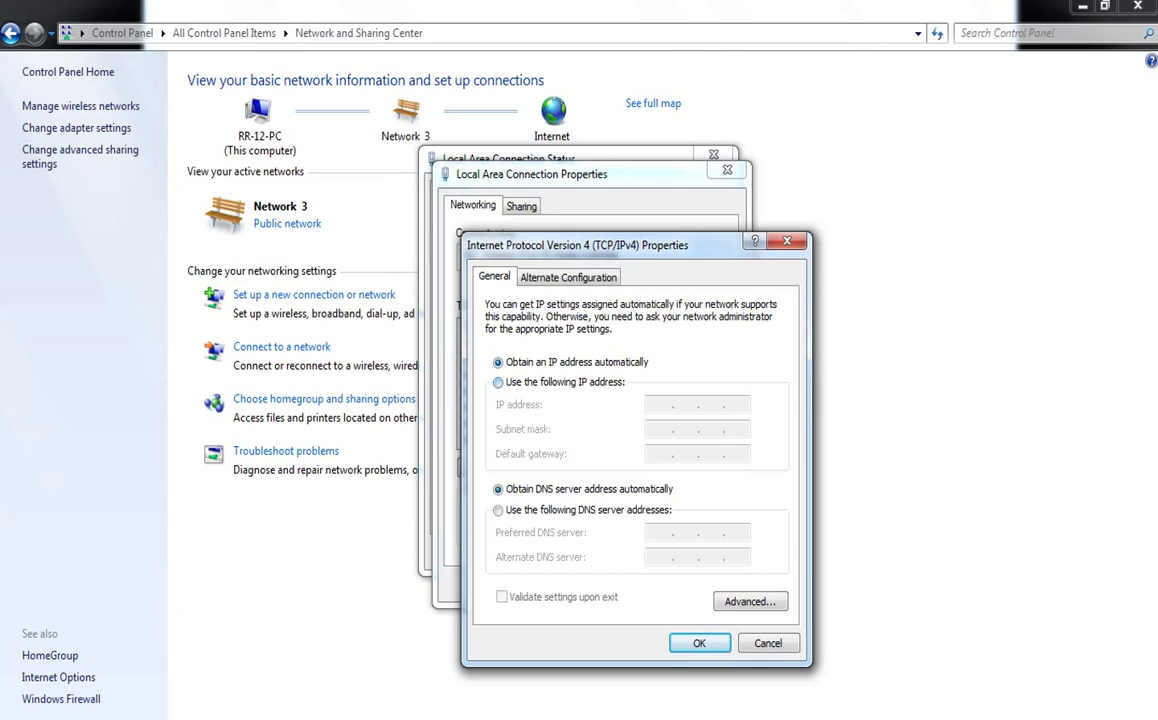
click(498, 382)
click(498, 362)
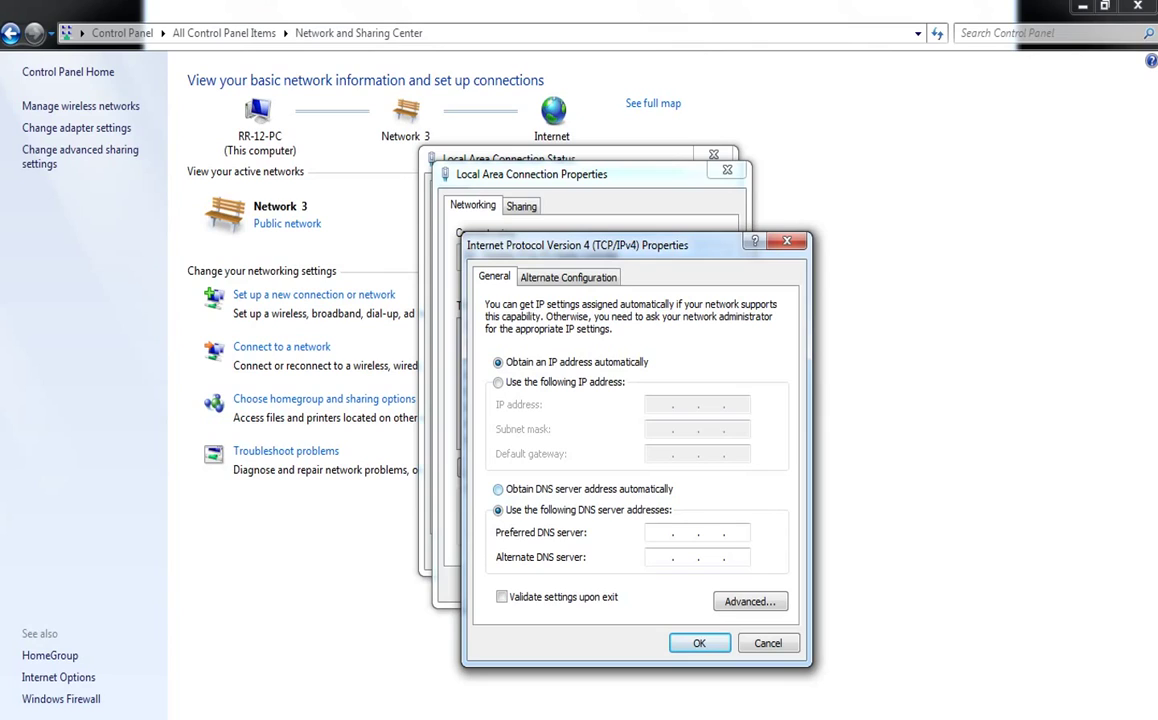
click(498, 489)
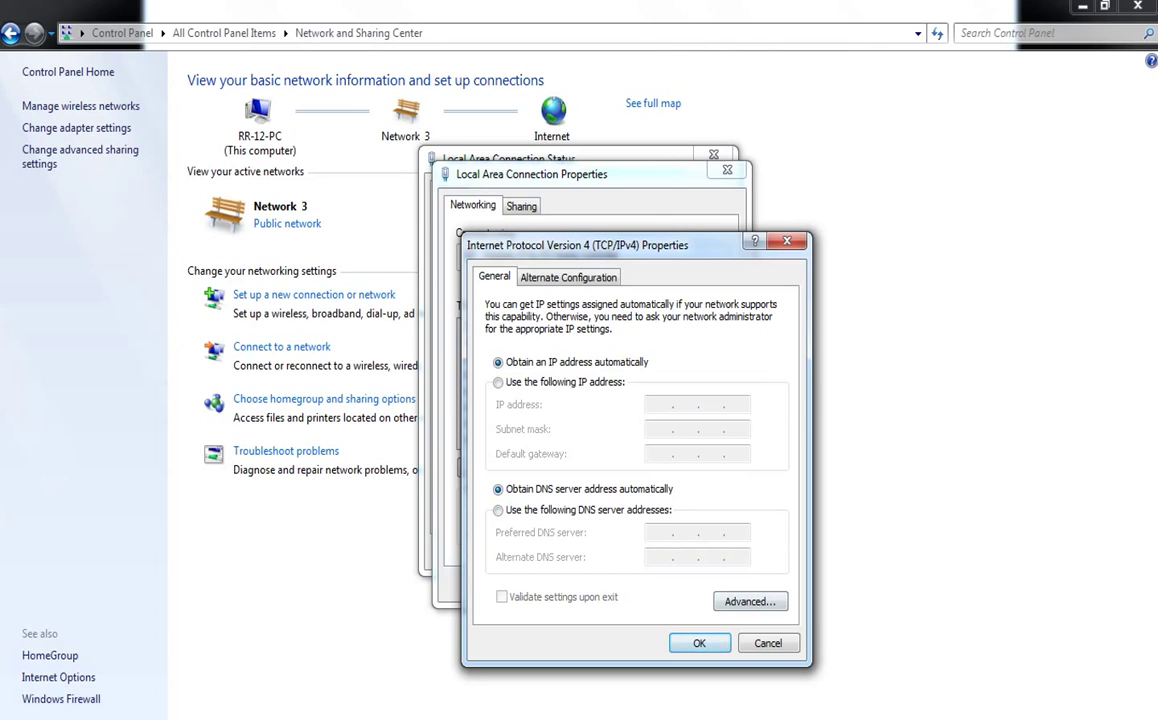
key(Return)
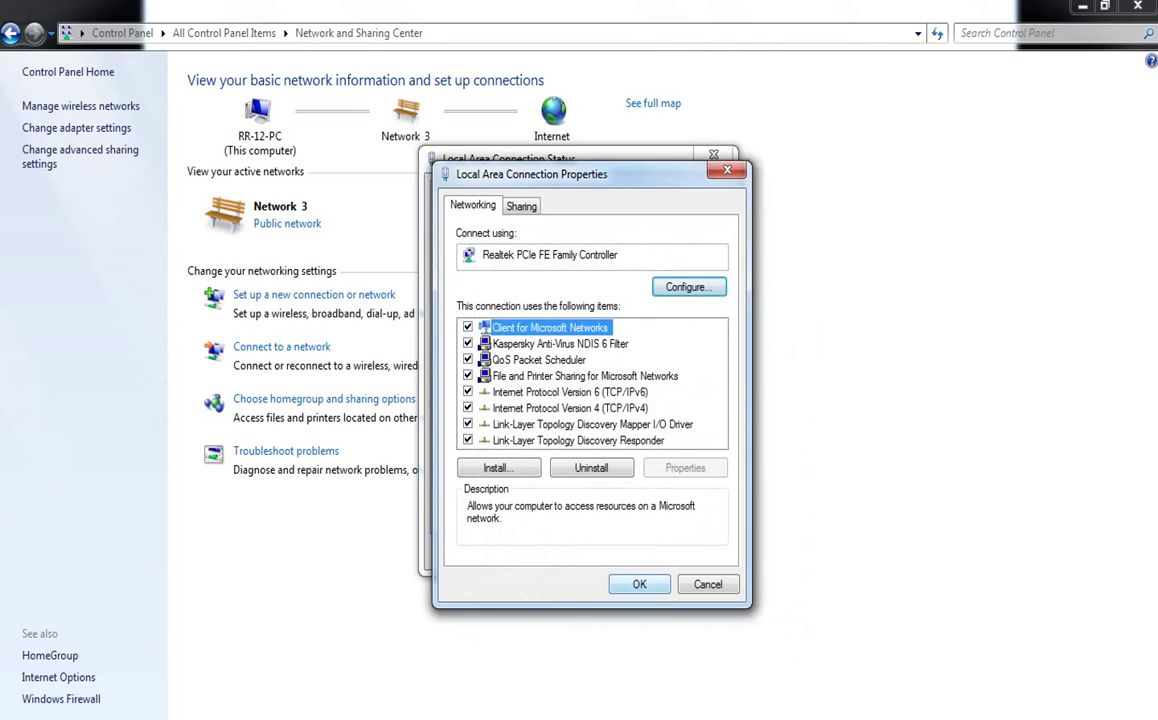
key(Return)
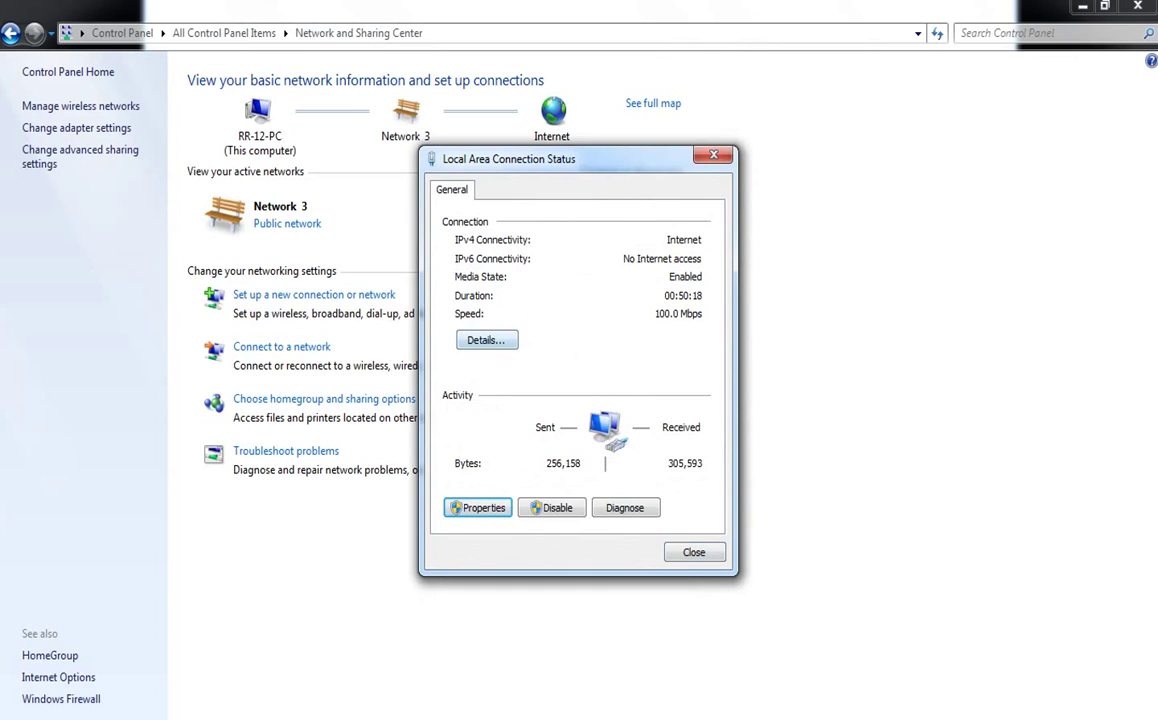
Review the connection's IP details, then close the details and status dialogs
click(486, 340)
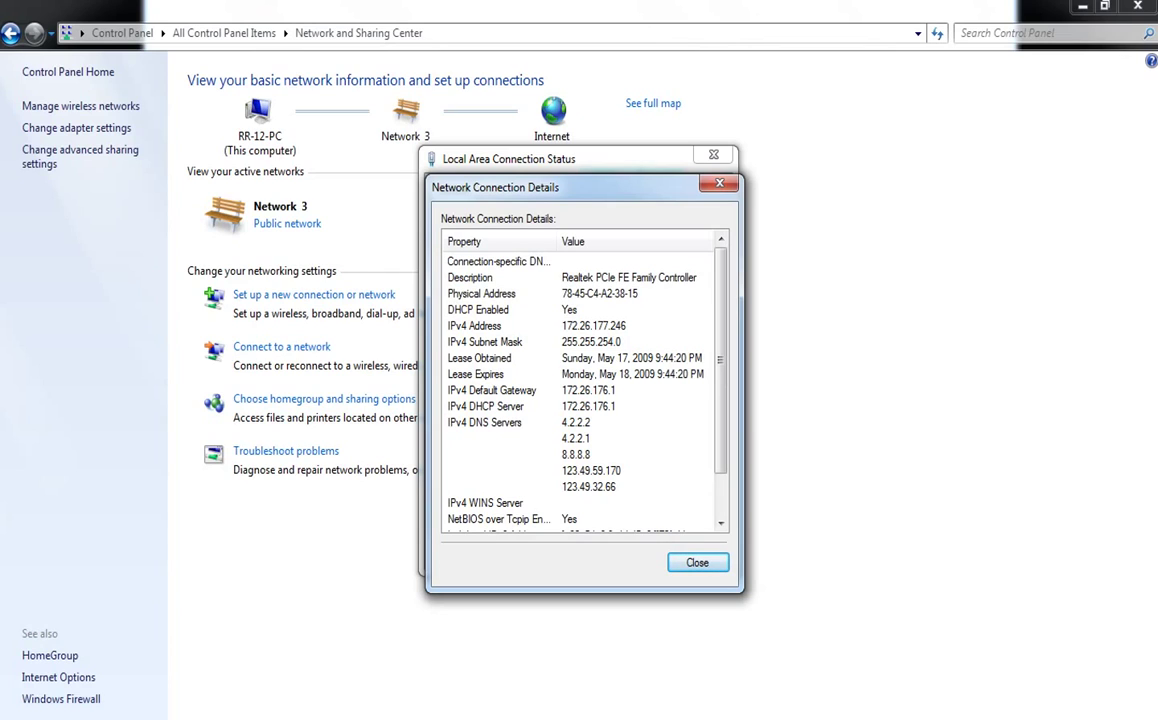
key(Escape)
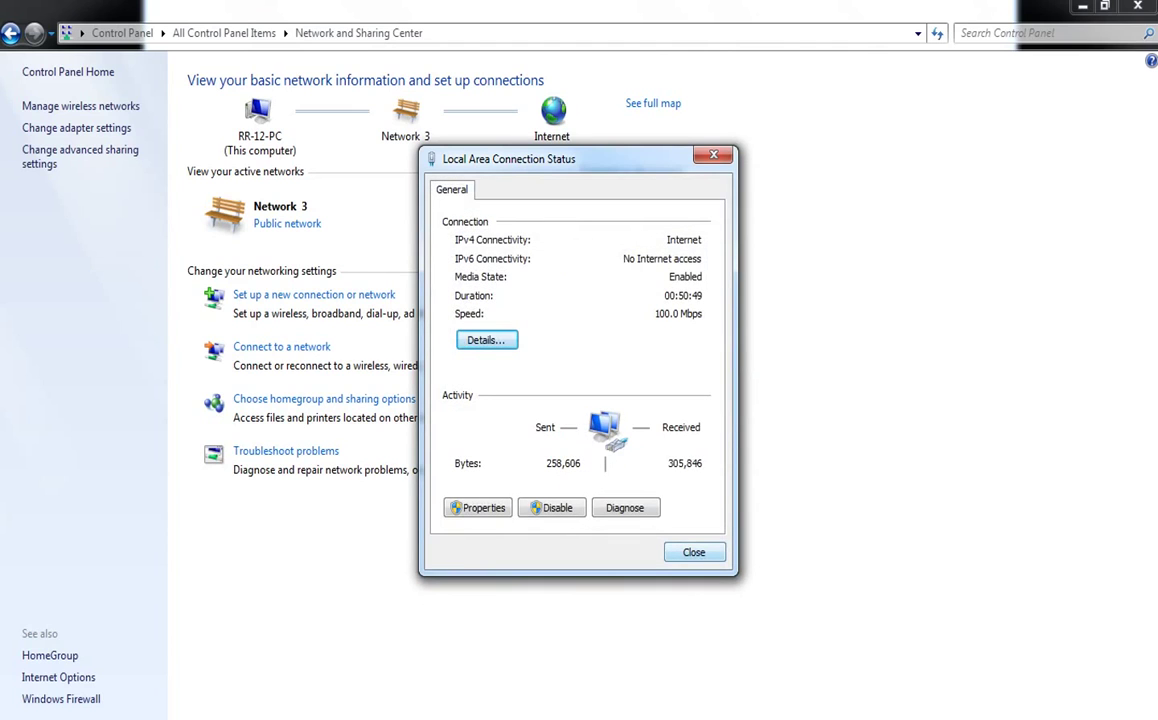
key(Escape)
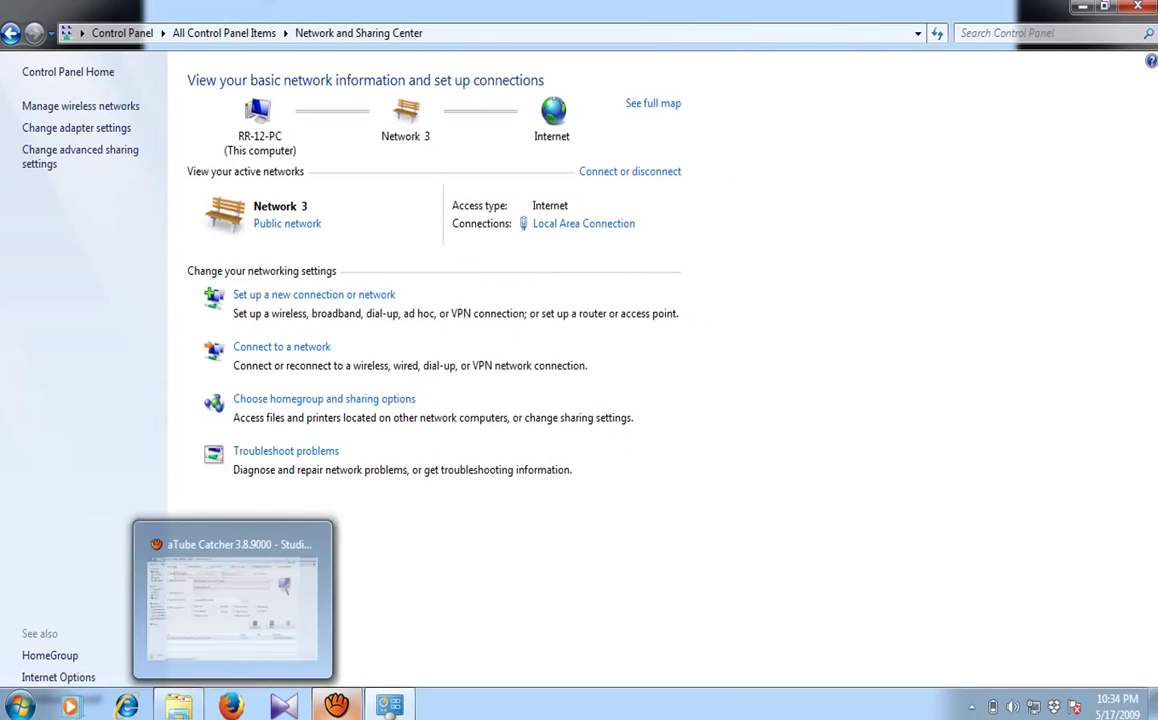
Run TSM Agent.exe from the TSM folder to bring up the installation language prompt
click(176, 703)
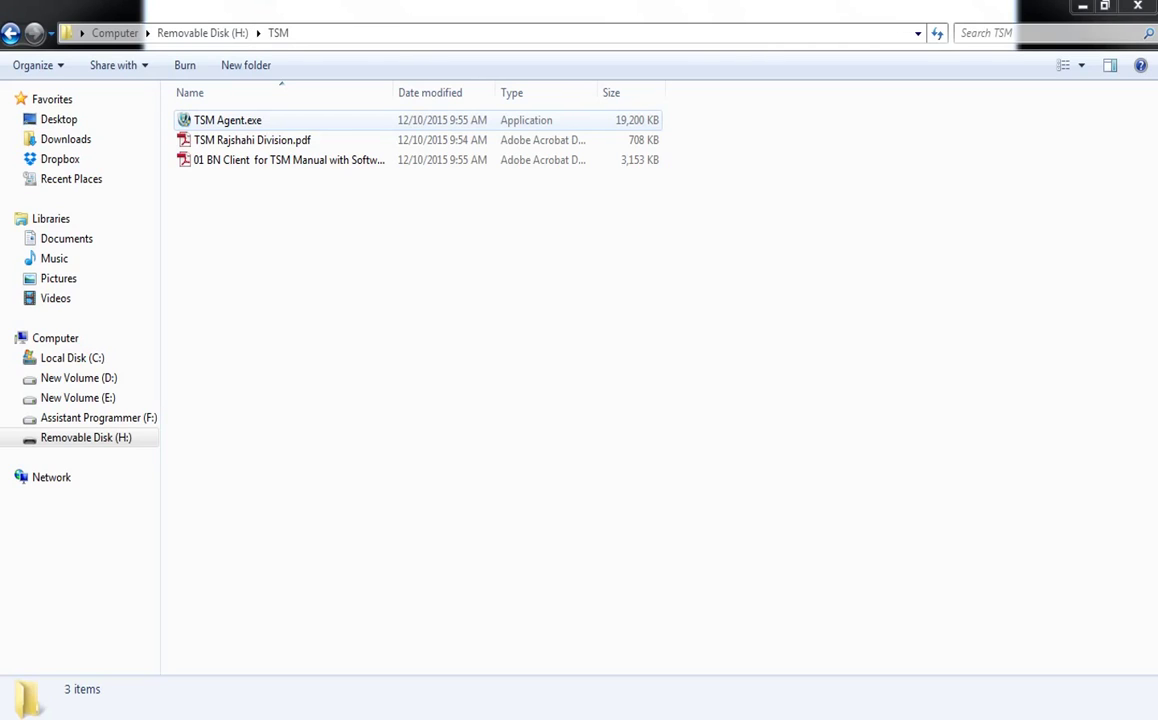
click(228, 120)
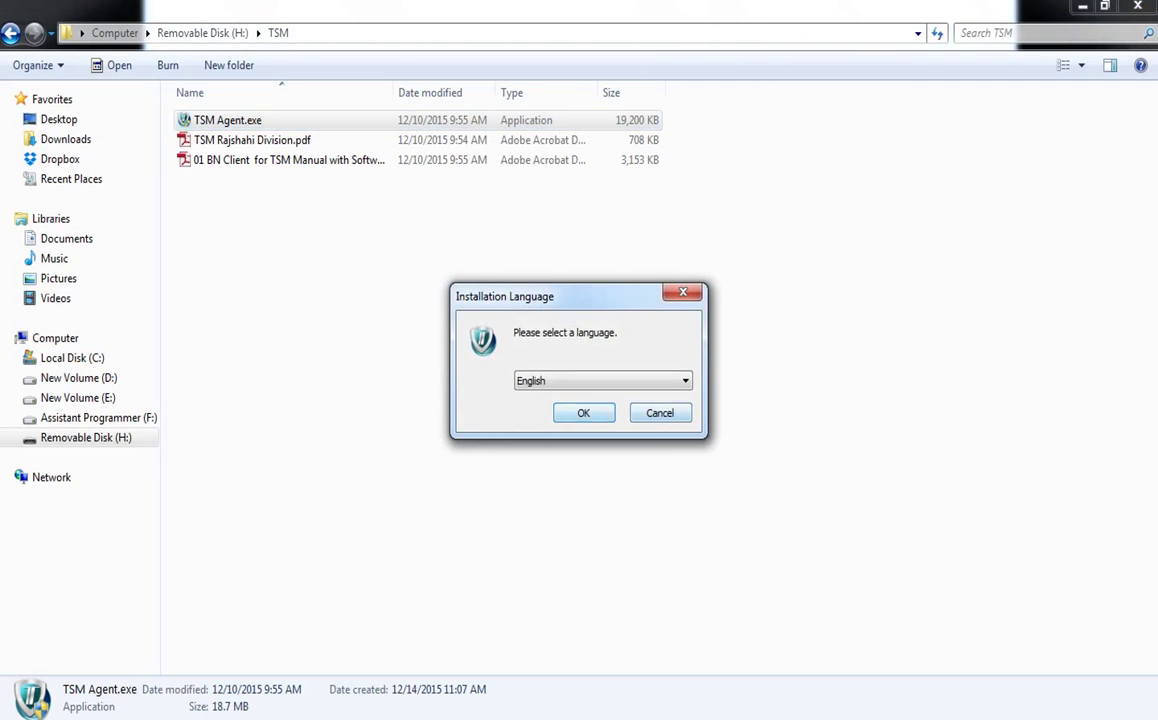
Install NAC Agent in English into the default Huawei folder, accepting the license agreement
key(Return)
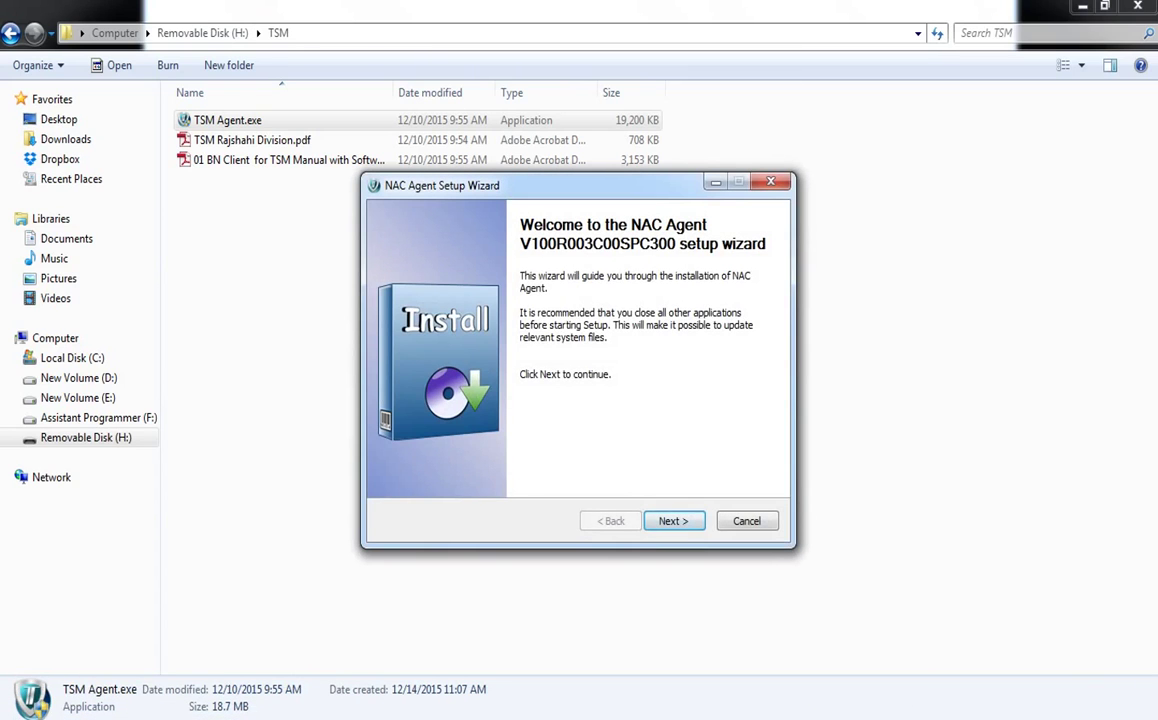
key(Return)
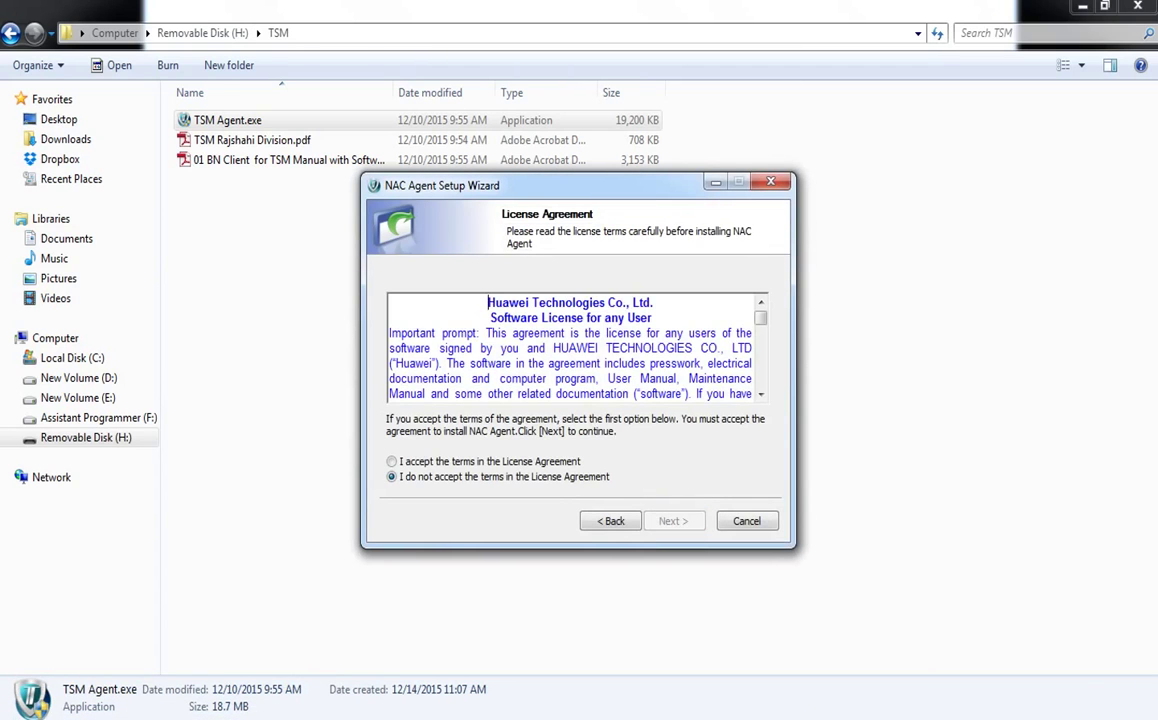
click(391, 461)
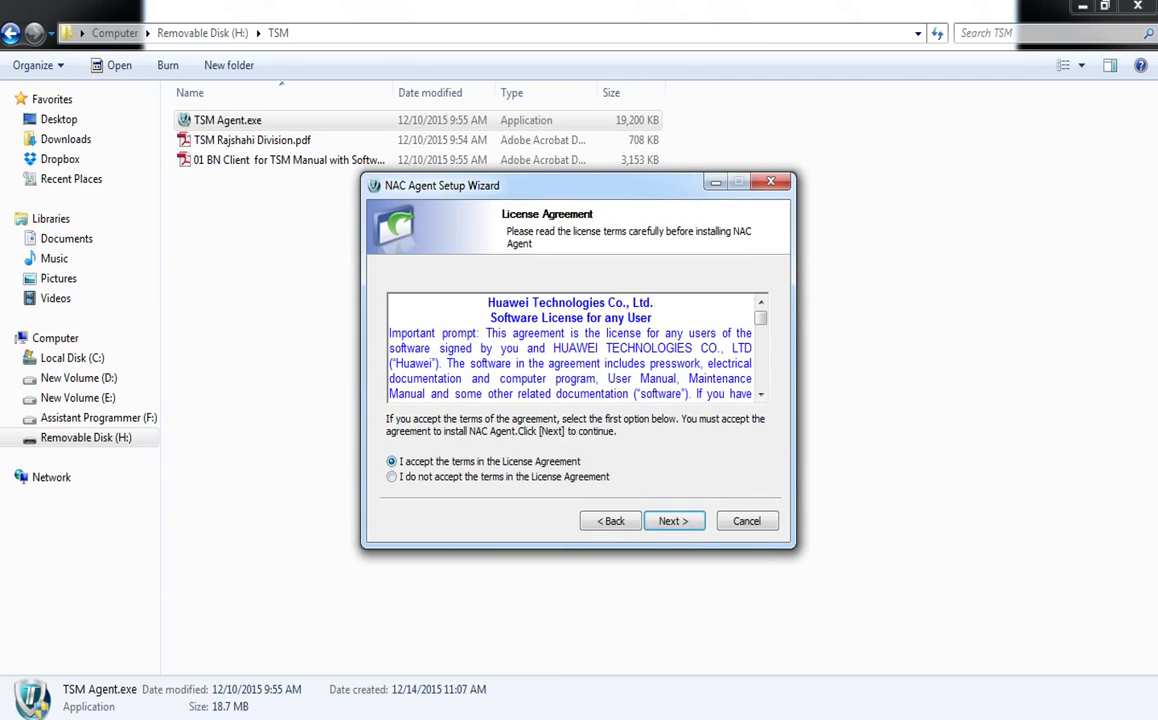
key(Return)
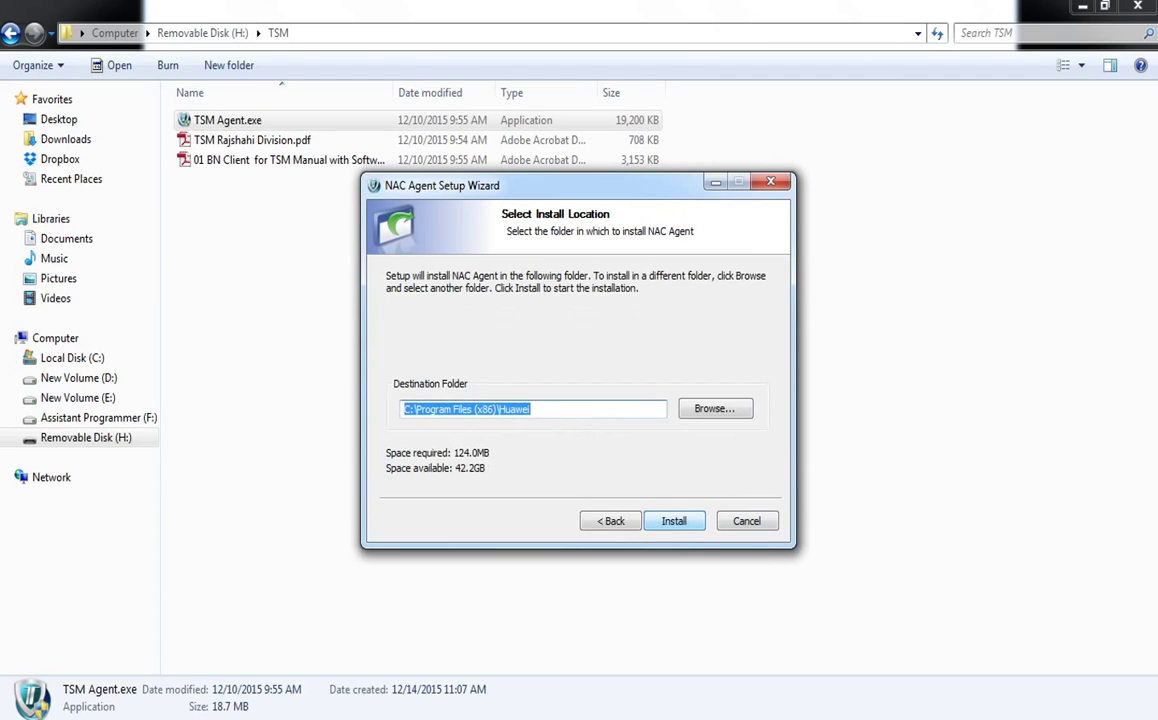
key(Return)
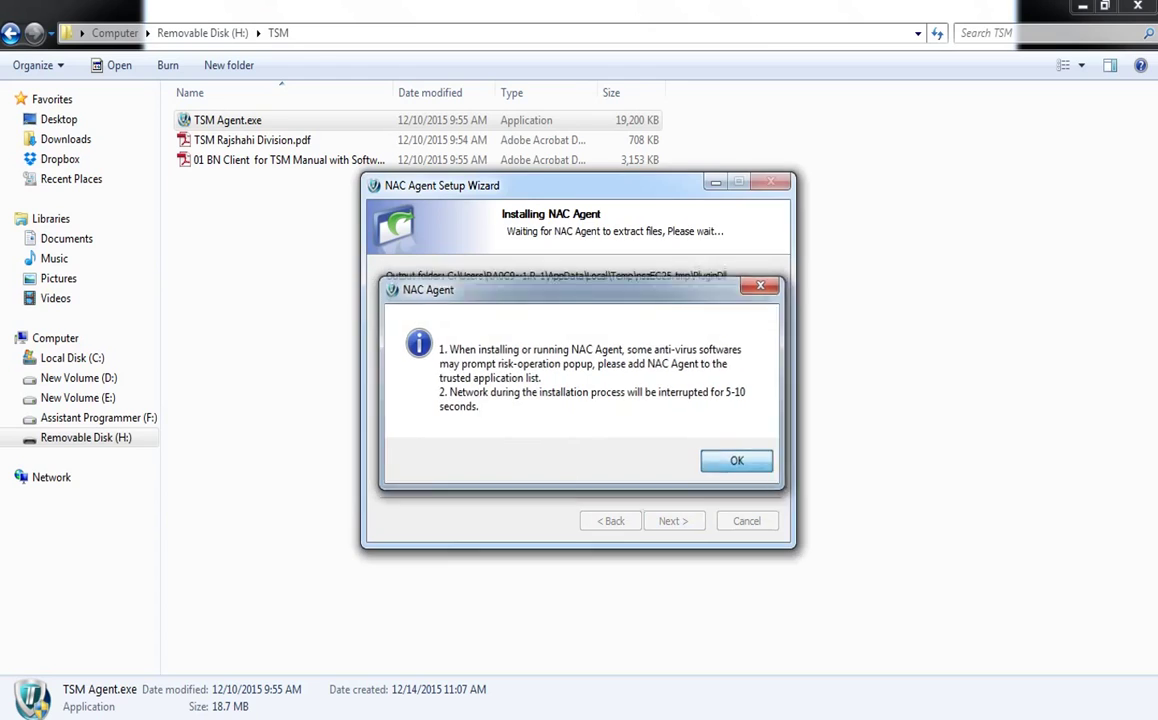
key(Return)
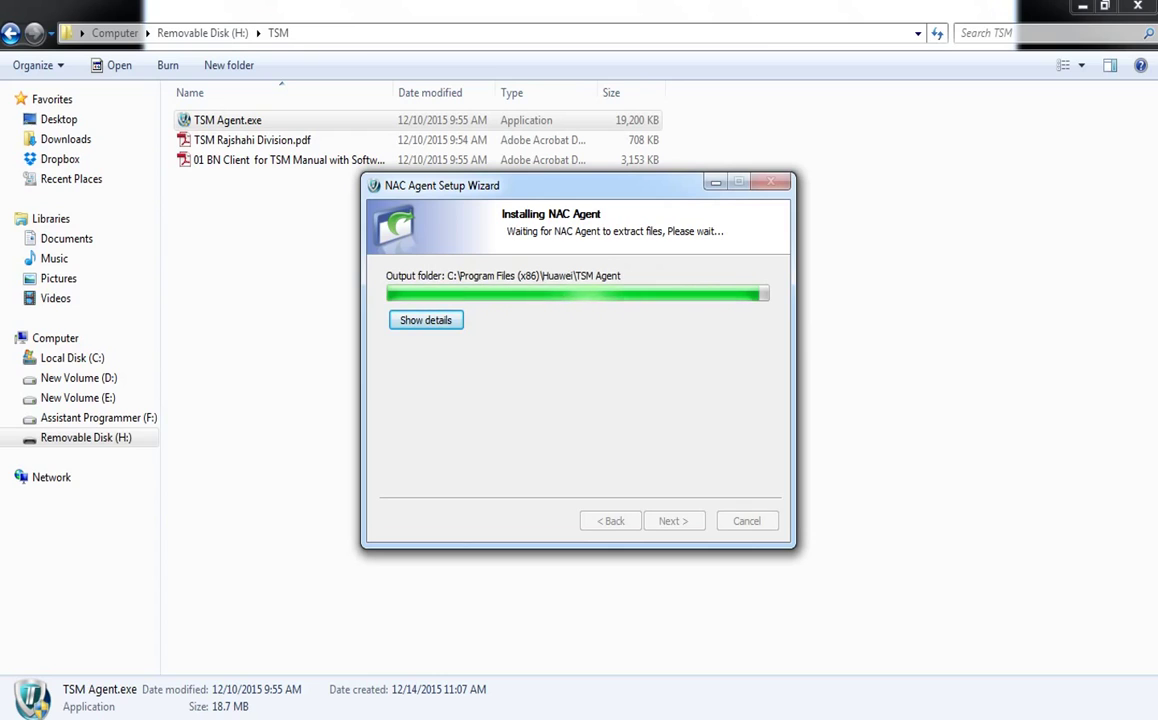
mouse_move(389, 706)
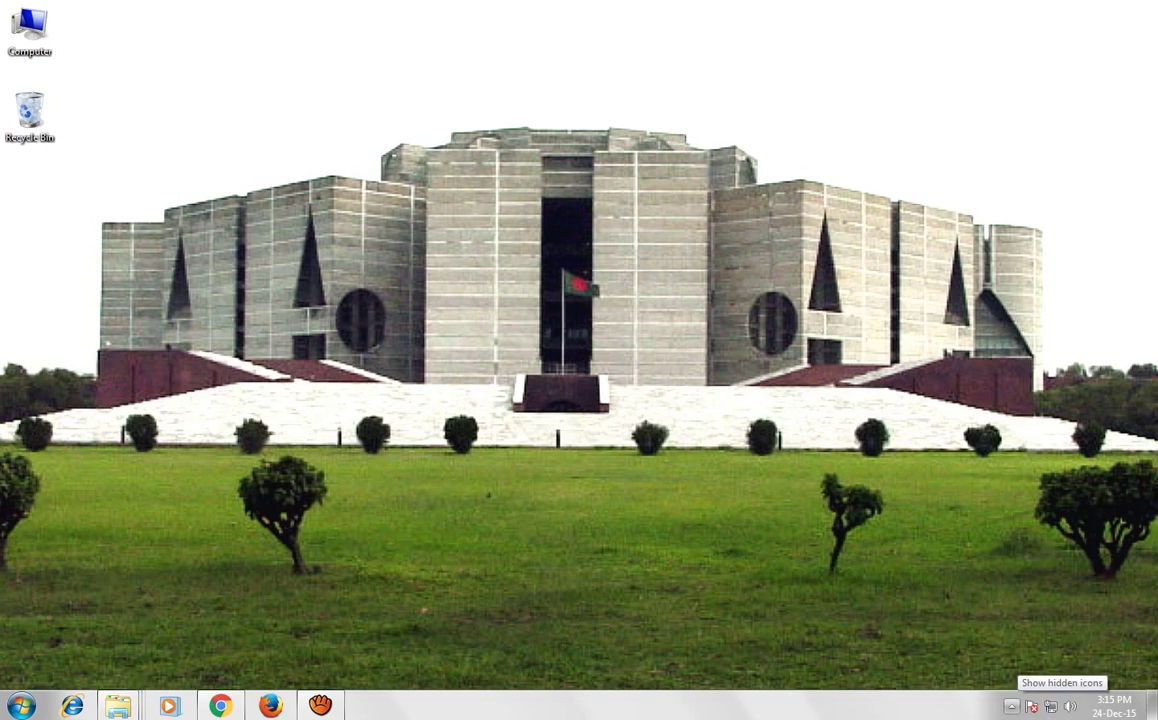
click(1011, 706)
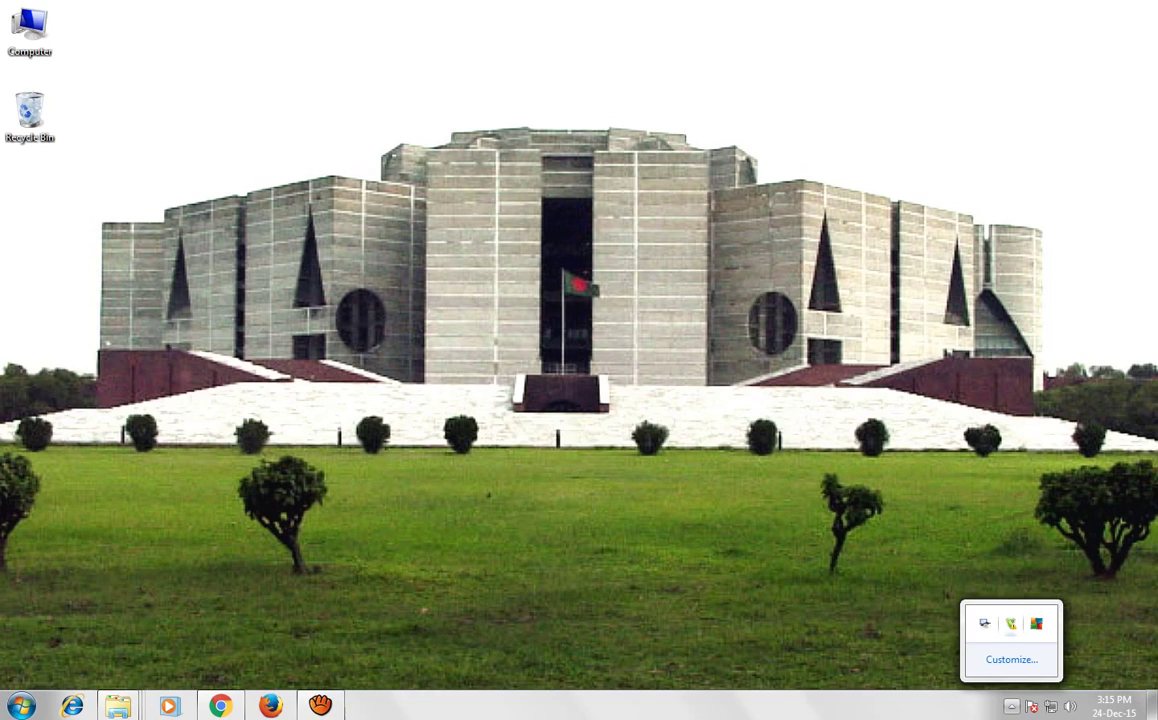
Open the NAC Agent login window and expand its server settings showing 127.0.0.1
double_click(1010, 624)
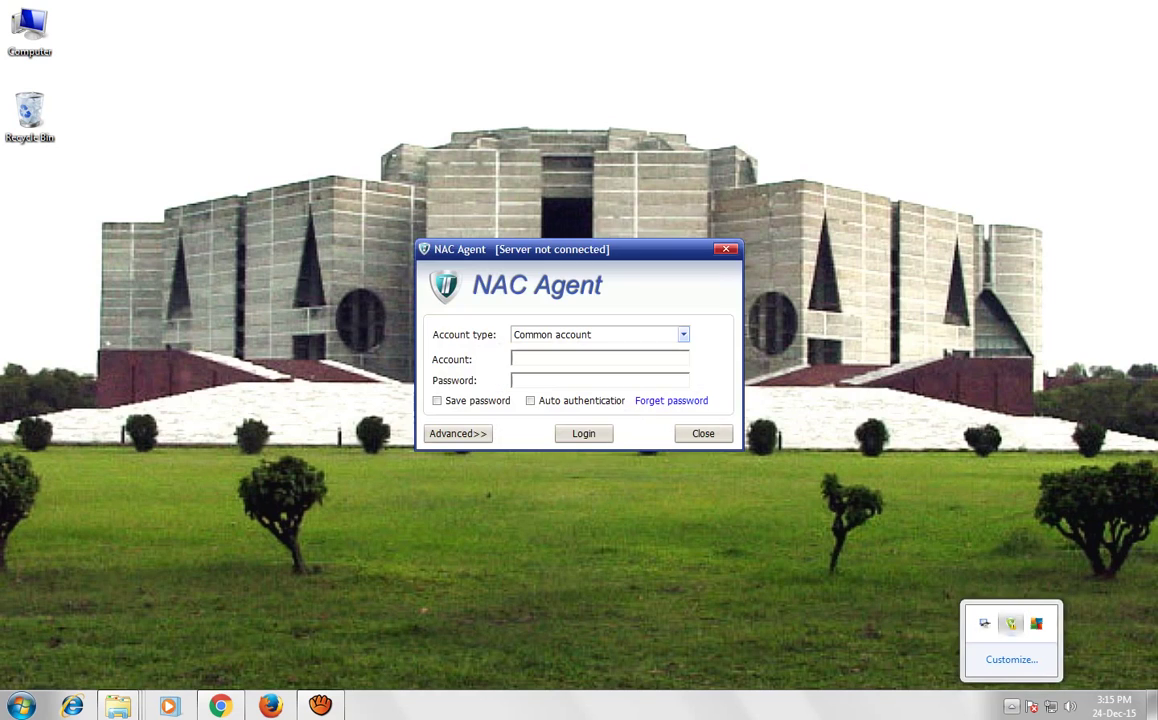
drag(590, 250, 446, 209)
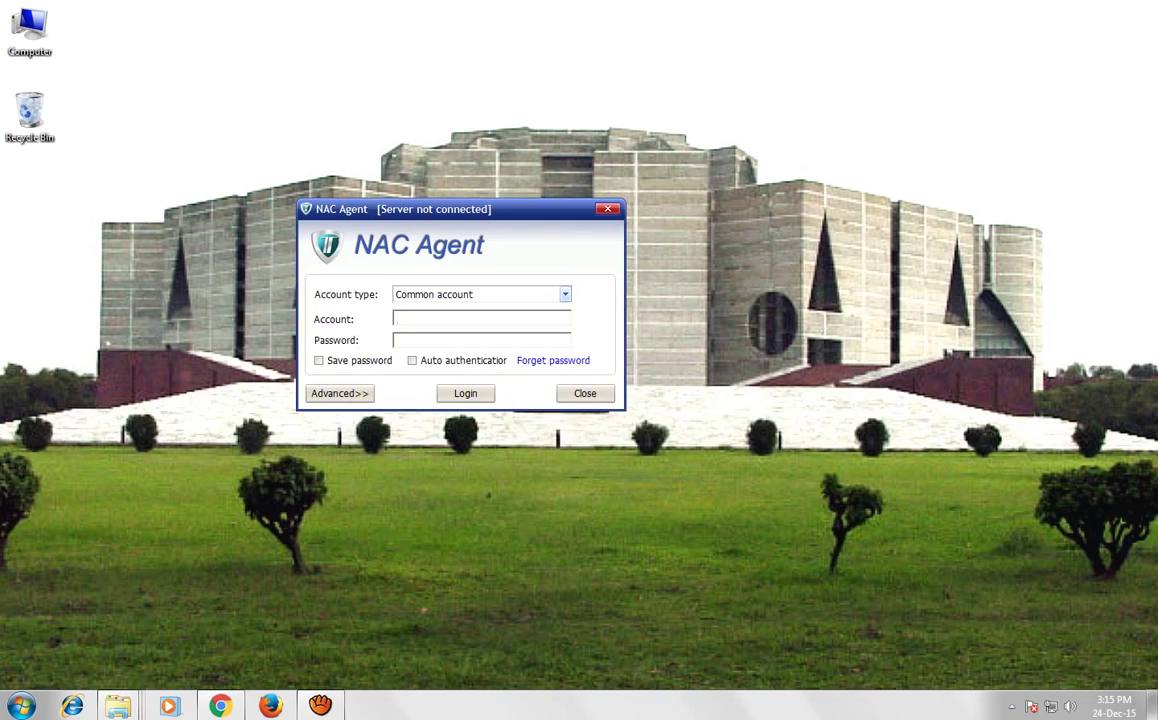
click(398, 340)
drag(460, 209, 458, 177)
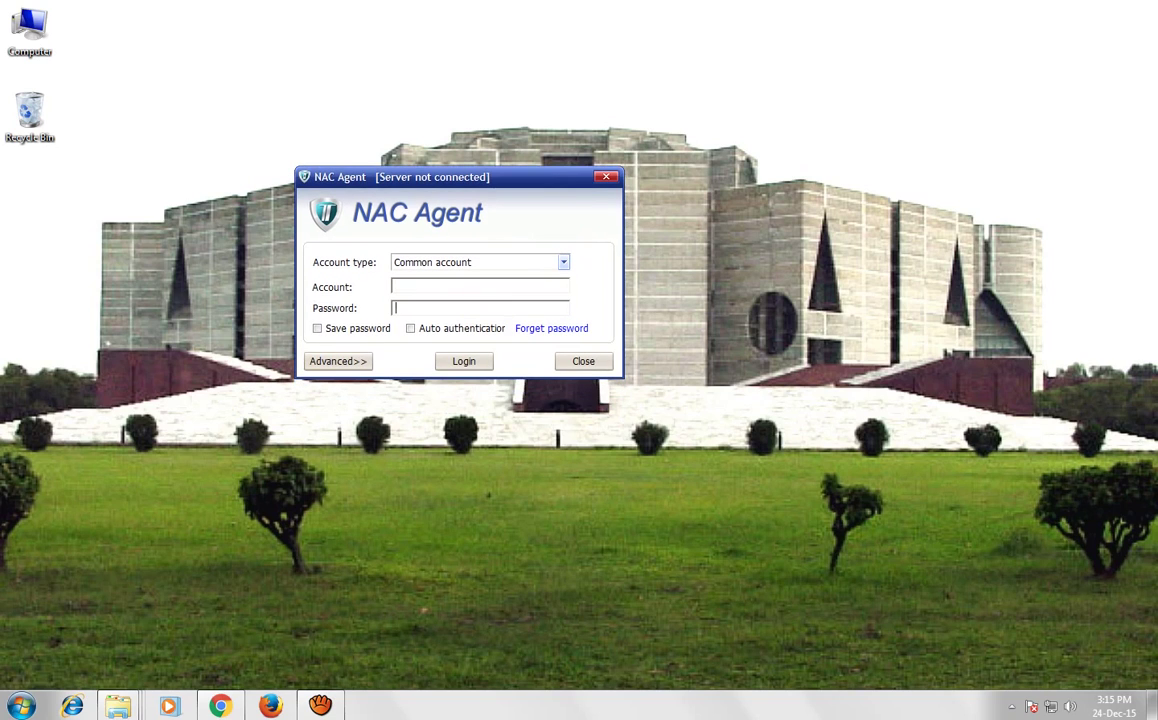
click(338, 361)
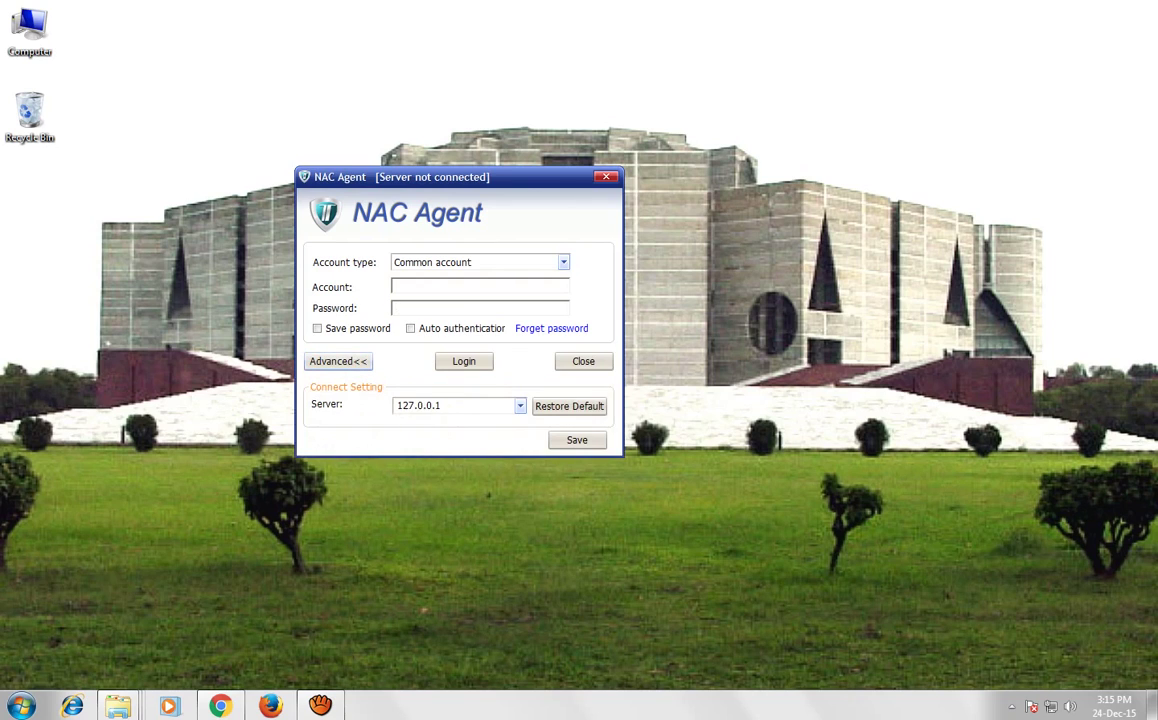
key(Tab)
key(End)
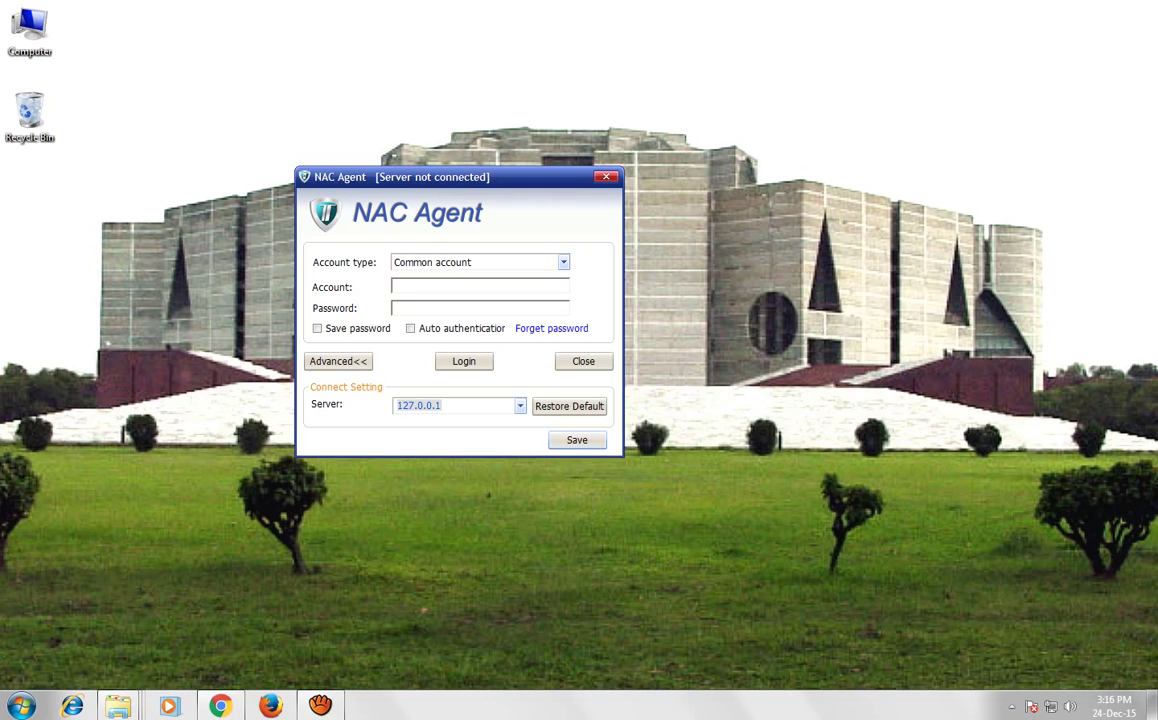
Browse through Computer to the TSM folder on DOICT (G:)
click(22, 706)
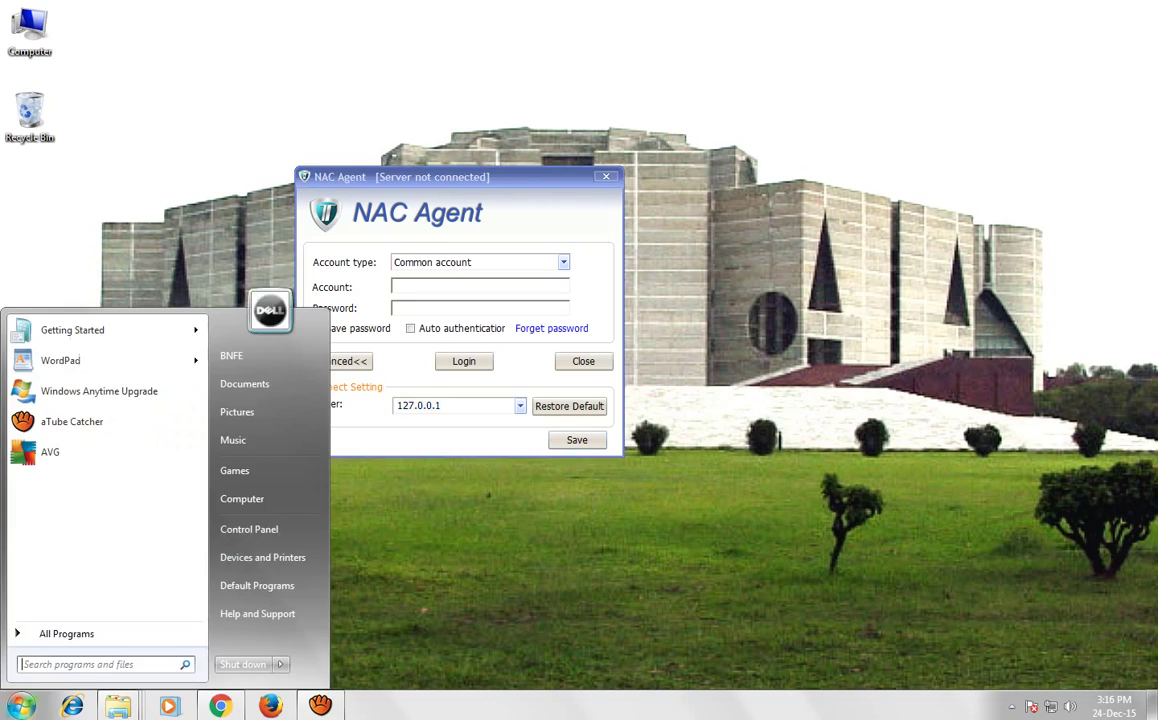
click(240, 495)
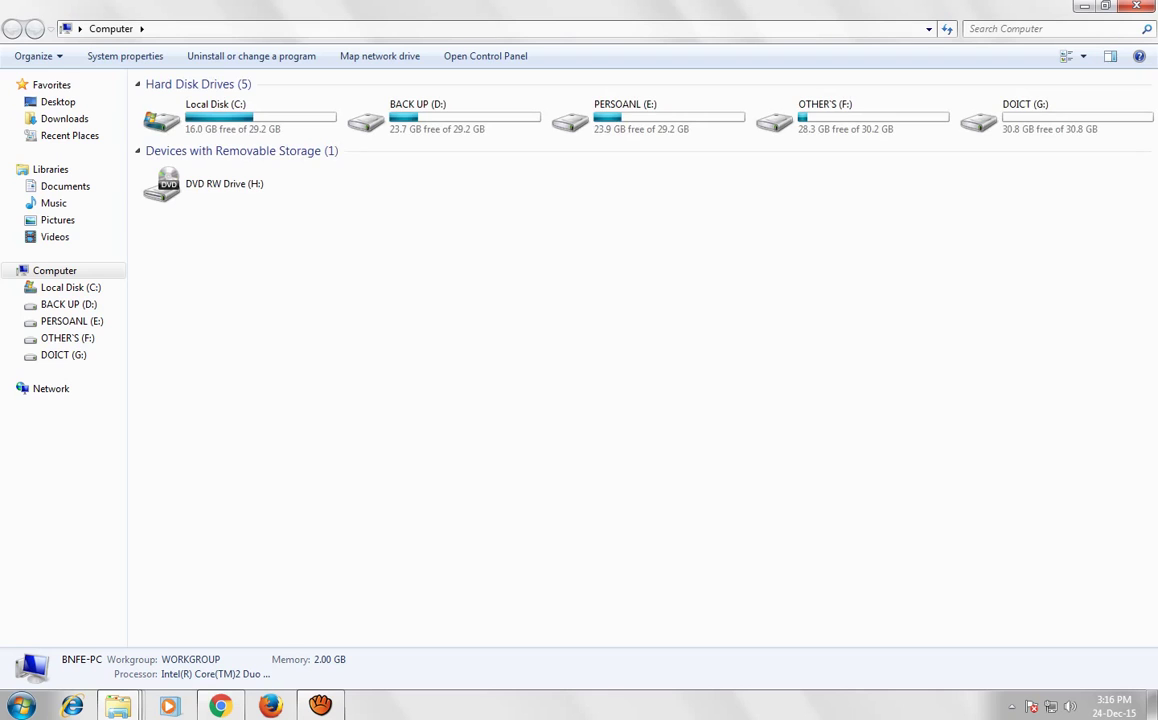
double_click(1050, 117)
double_click(180, 116)
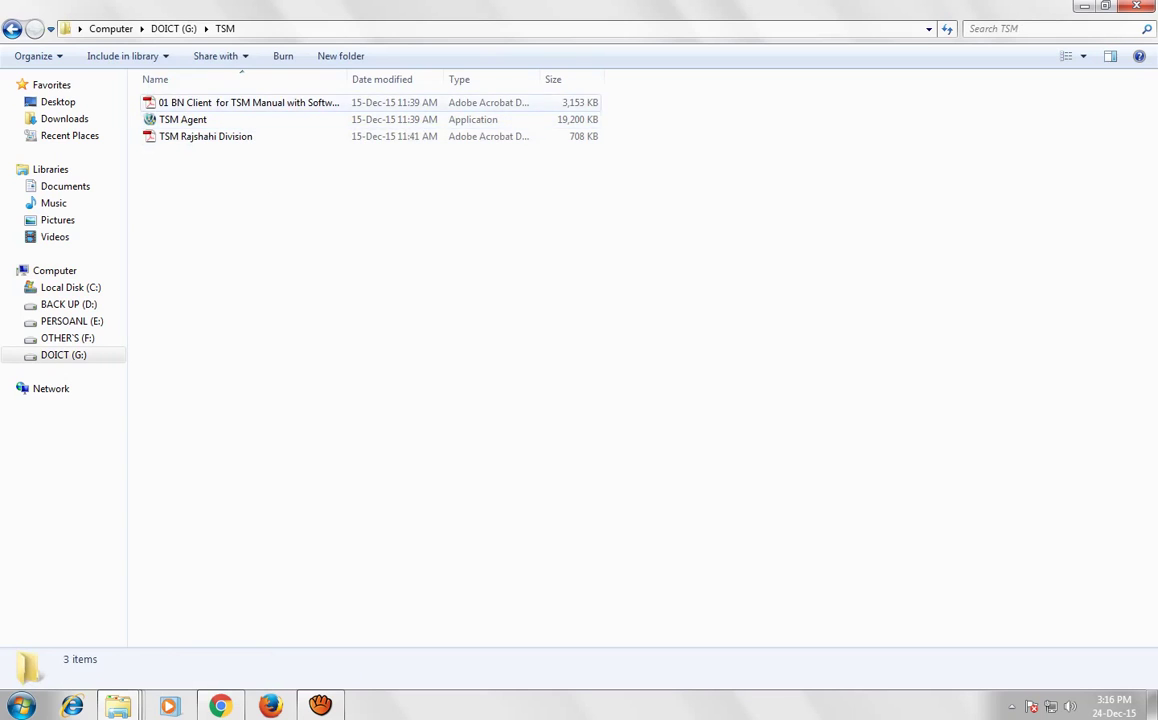
double_click(248, 102)
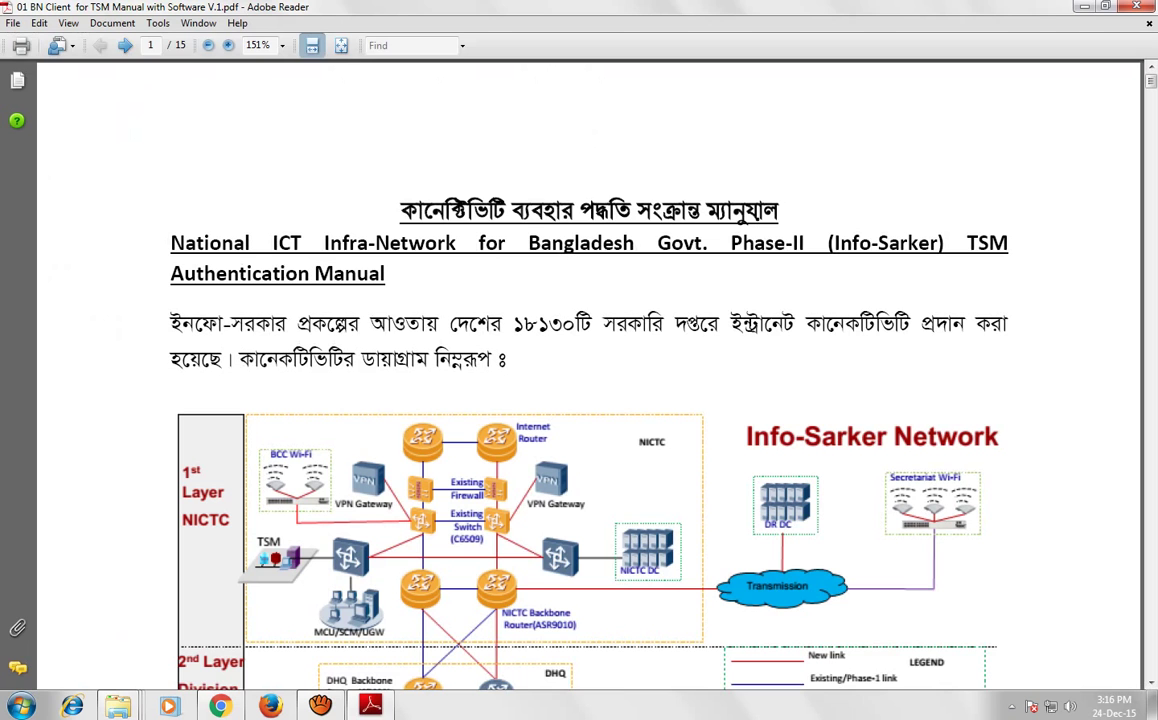
drag(1151, 81, 1151, 378)
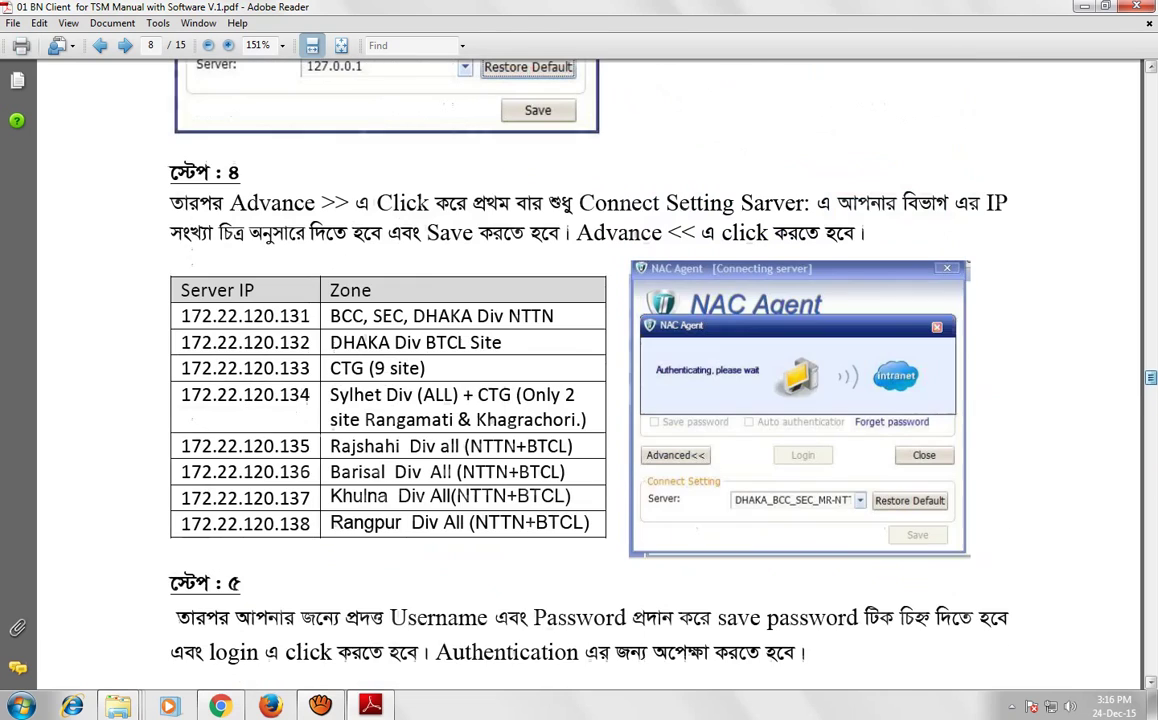
drag(181, 316, 310, 524)
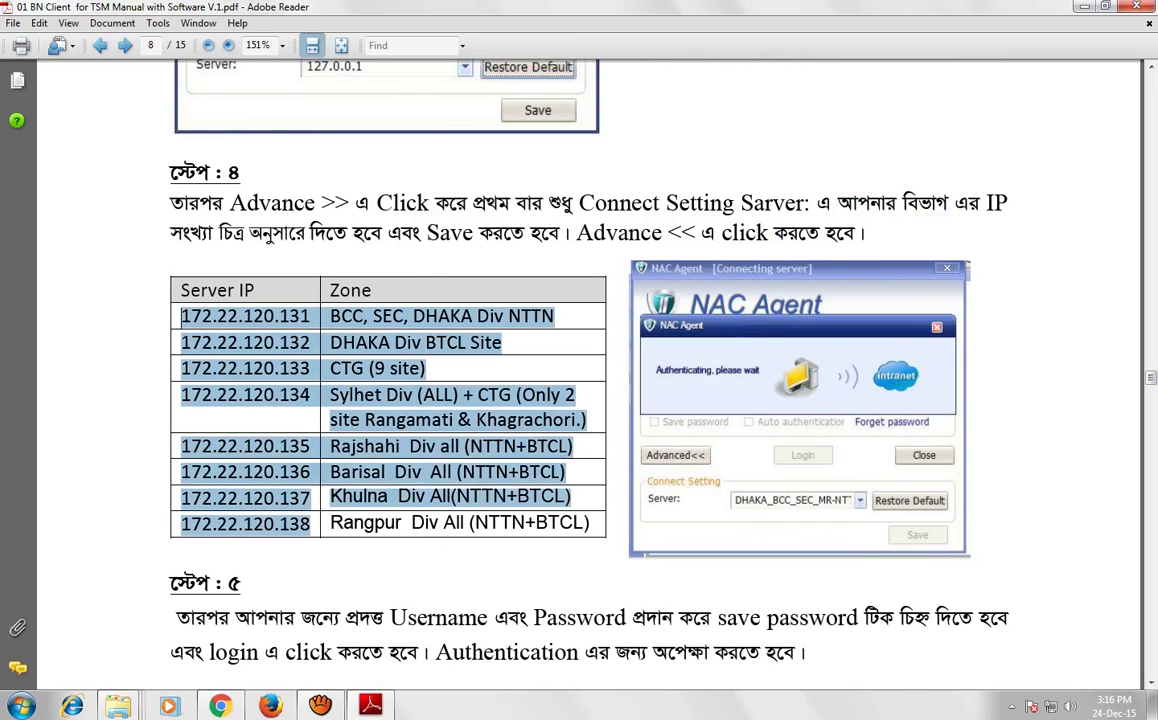
click(289, 446)
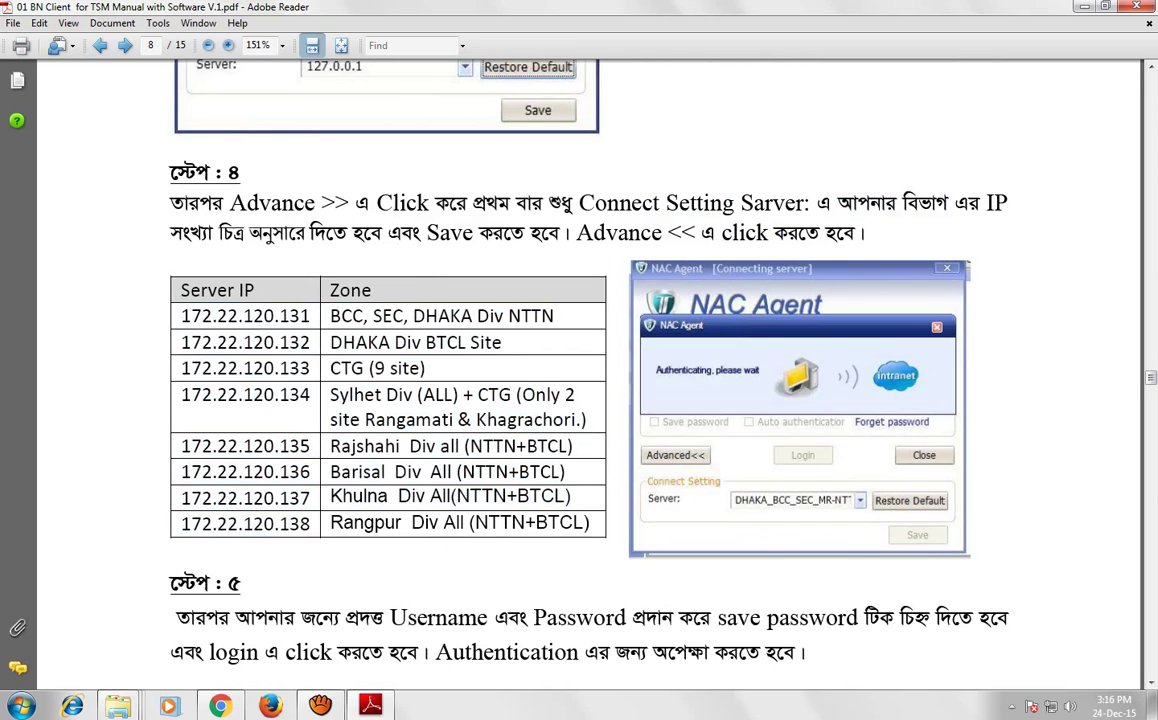
drag(181, 446, 310, 446)
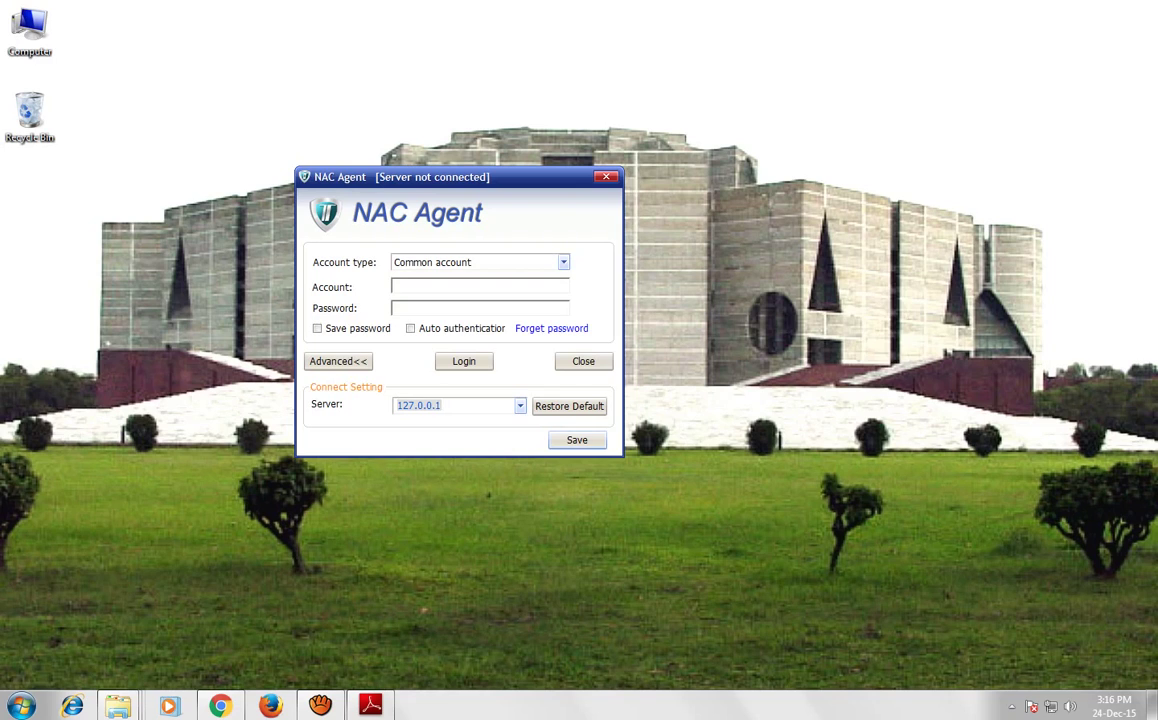
click(397, 286)
Replace the server address 127.0.0.1 with 172.22.120.135 and save it
double_click(420, 406)
text(172.22.120.135)
key(Return)
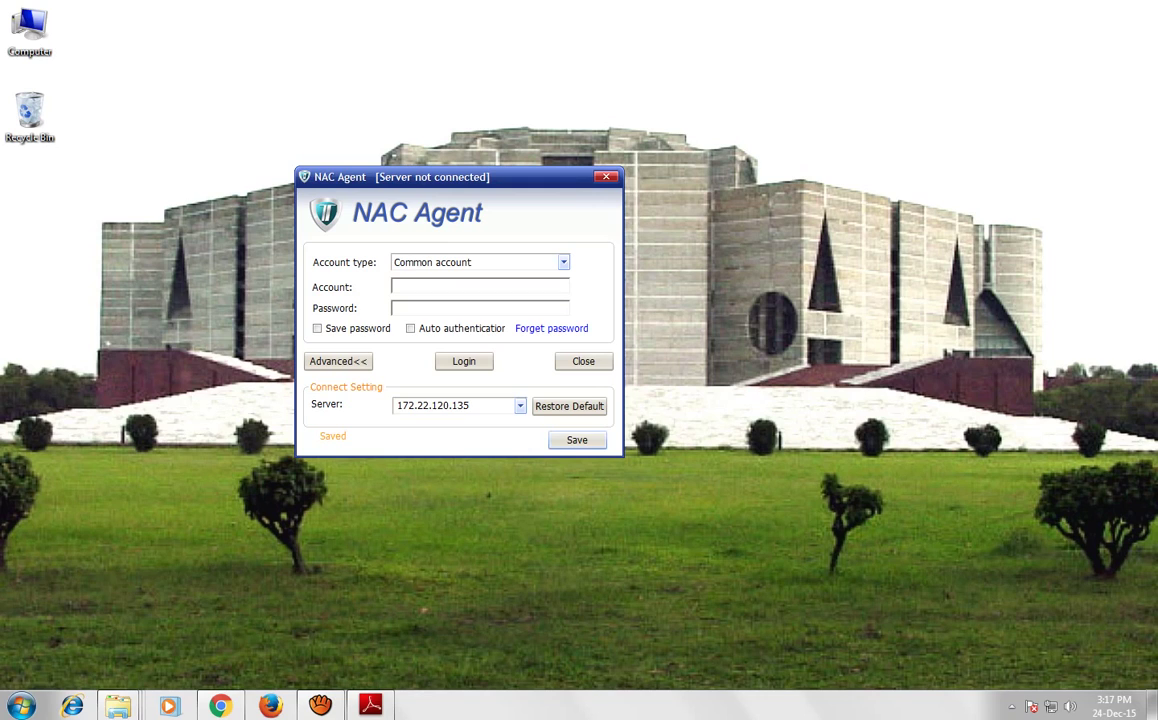
key(Return)
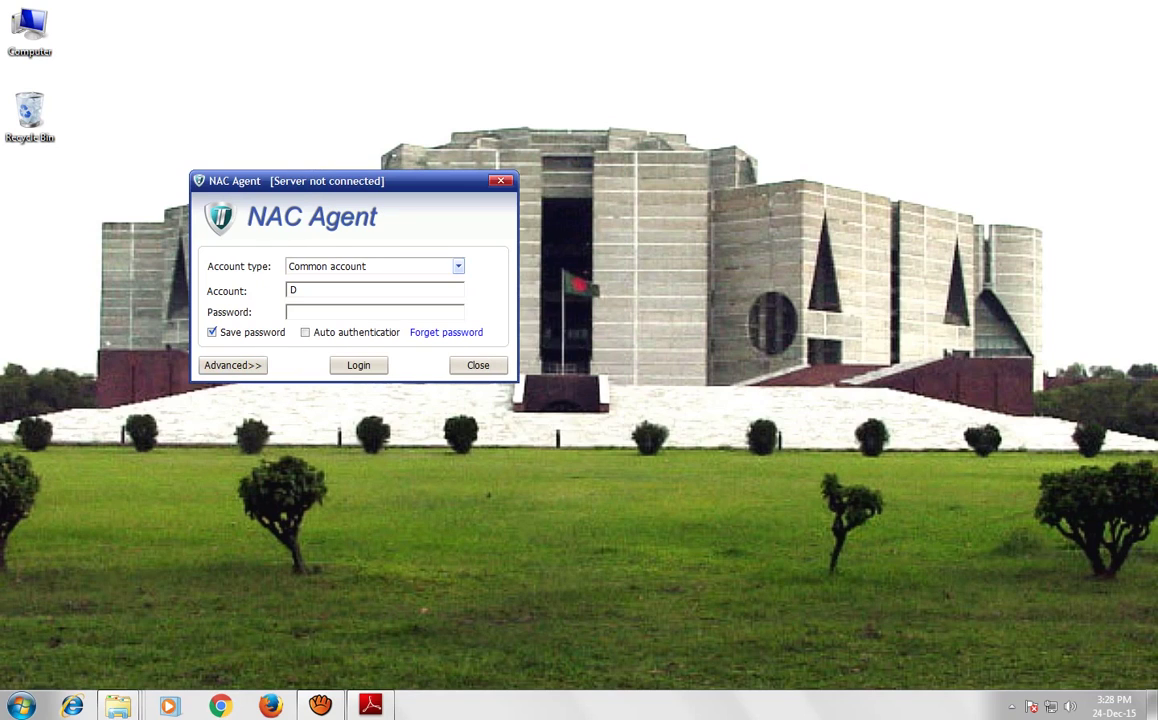
Enter the account username and password, then submit the login for authentication
text(bnfeo_Natore)
click(289, 289)
key(Tab)
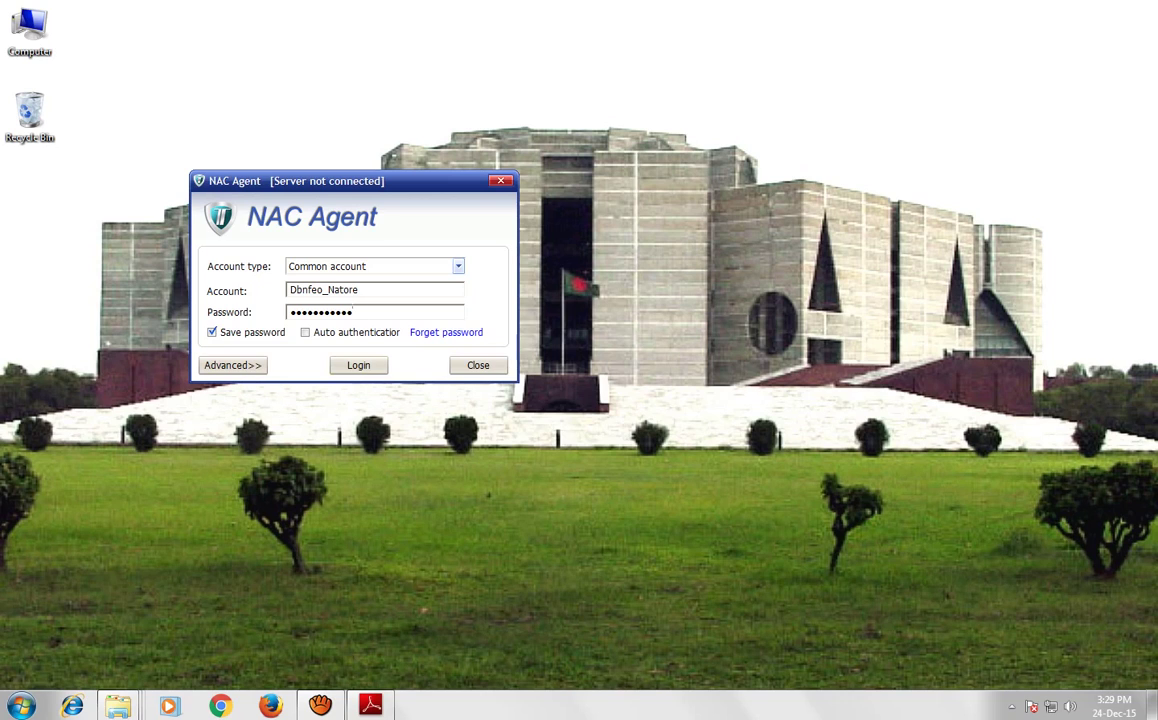
key(Return)
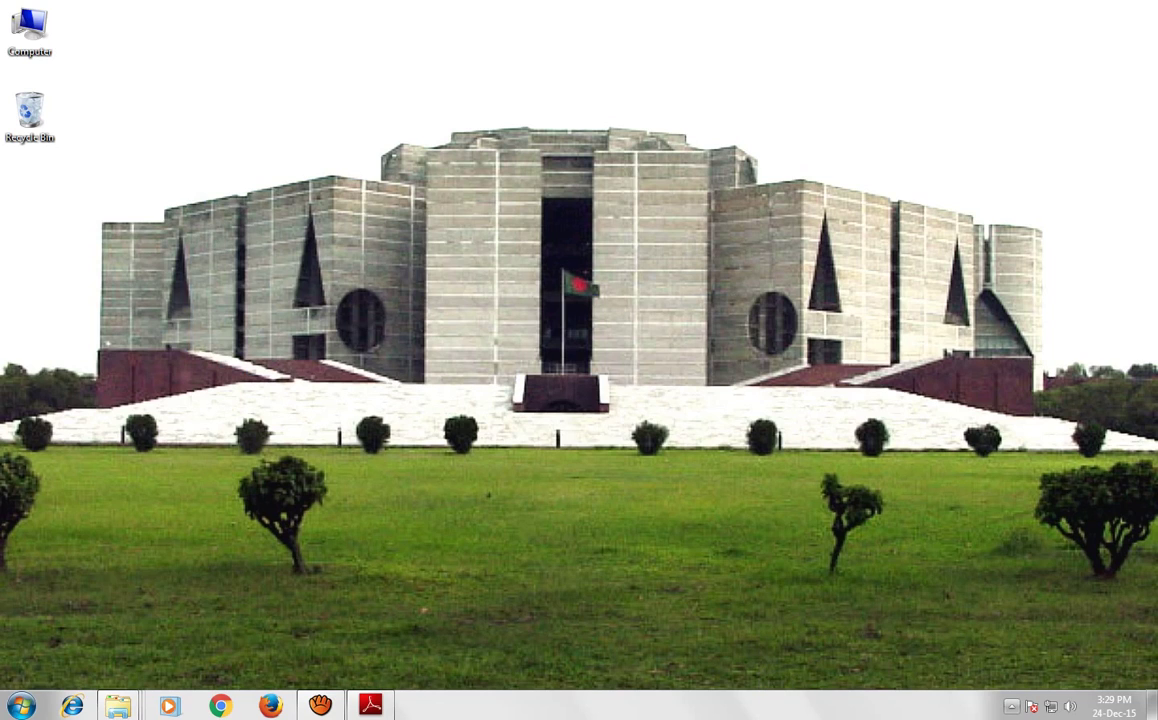
Confirm NAC Agent reads online, refresh the desktop, and launch Google Chrome
click(1011, 706)
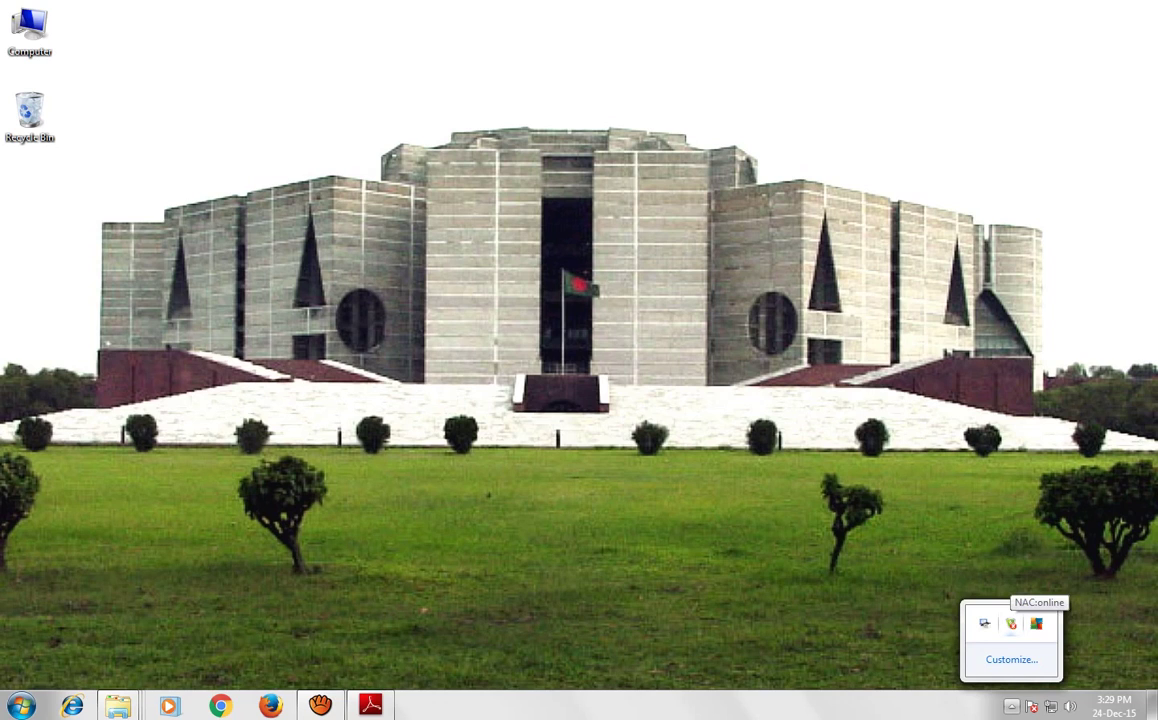
right_click(504, 447)
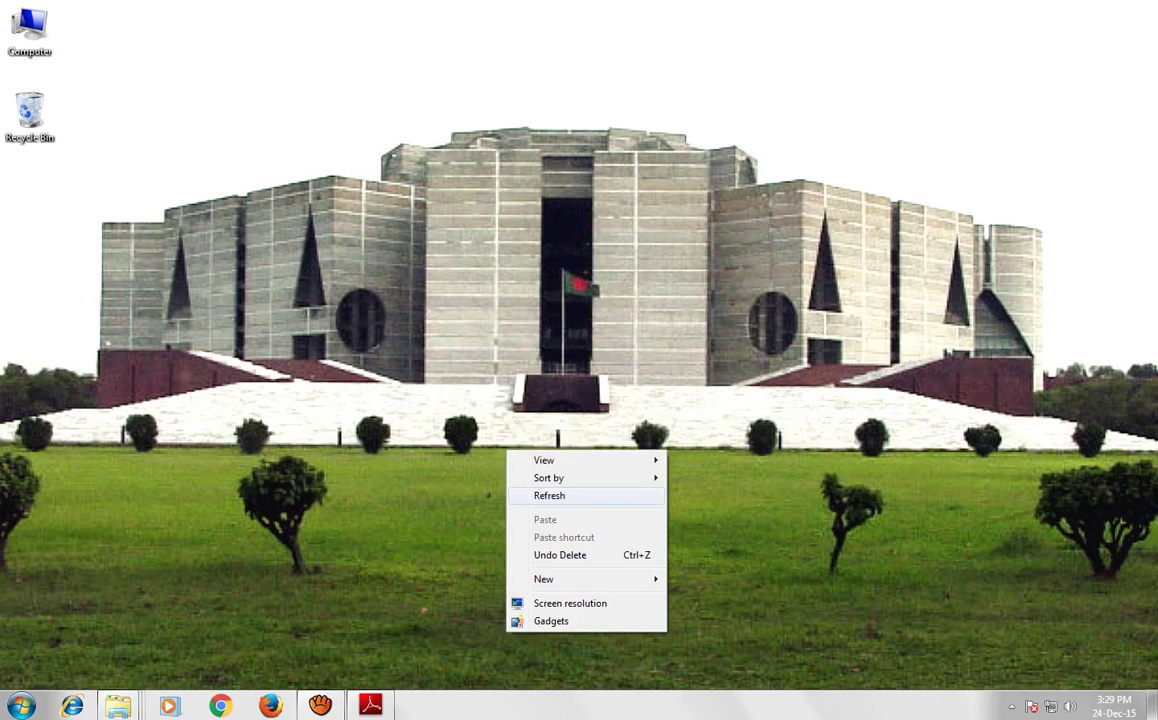
click(545, 494)
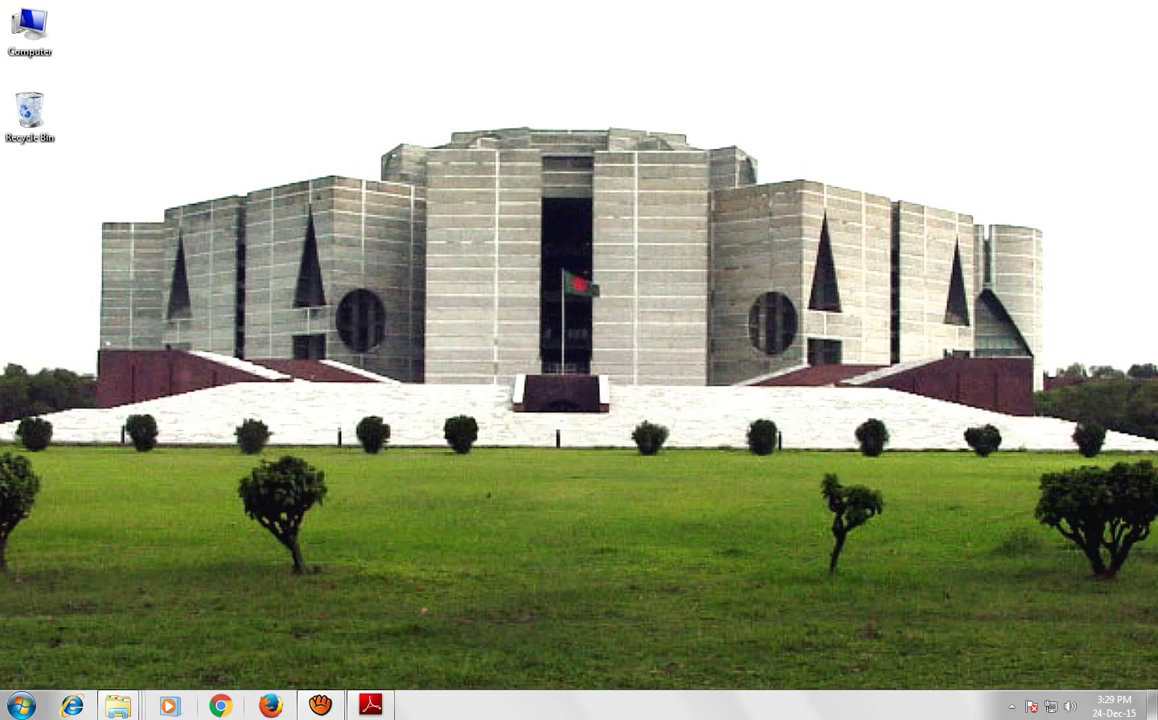
click(221, 706)
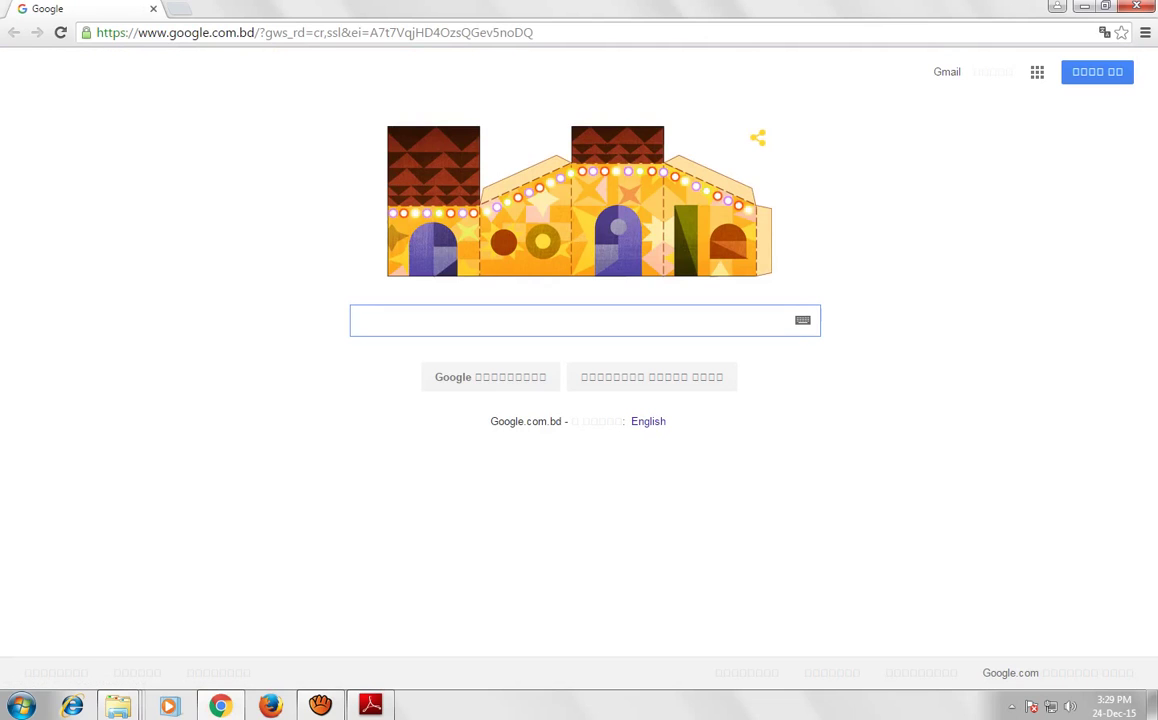
Search 'doict gov.bd' and load the Department of Information & Communication Technology portal, then return to the desktop
text(doi)
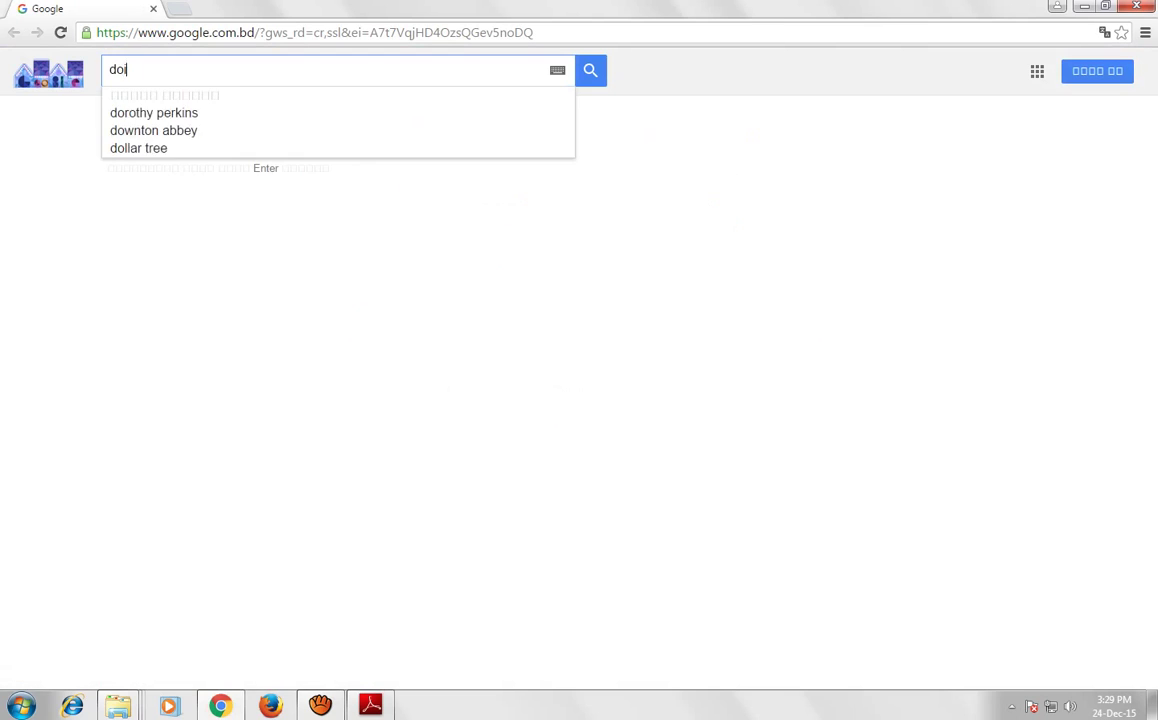
text(ct gov.bd)
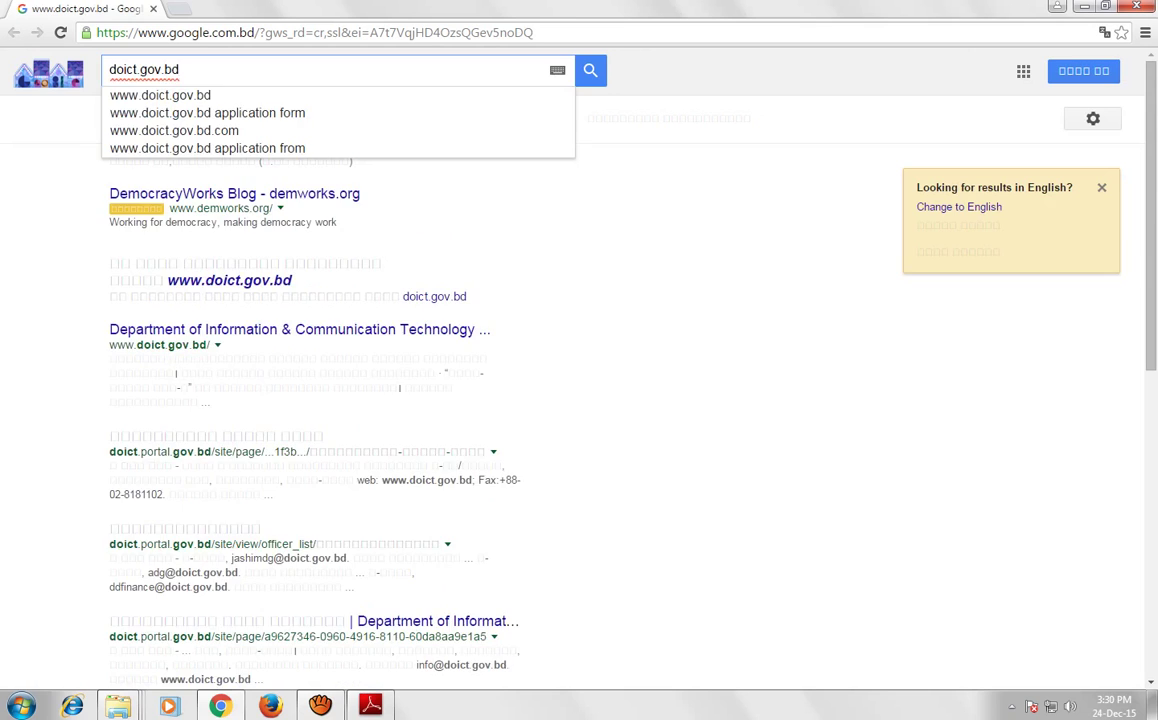
key(Return)
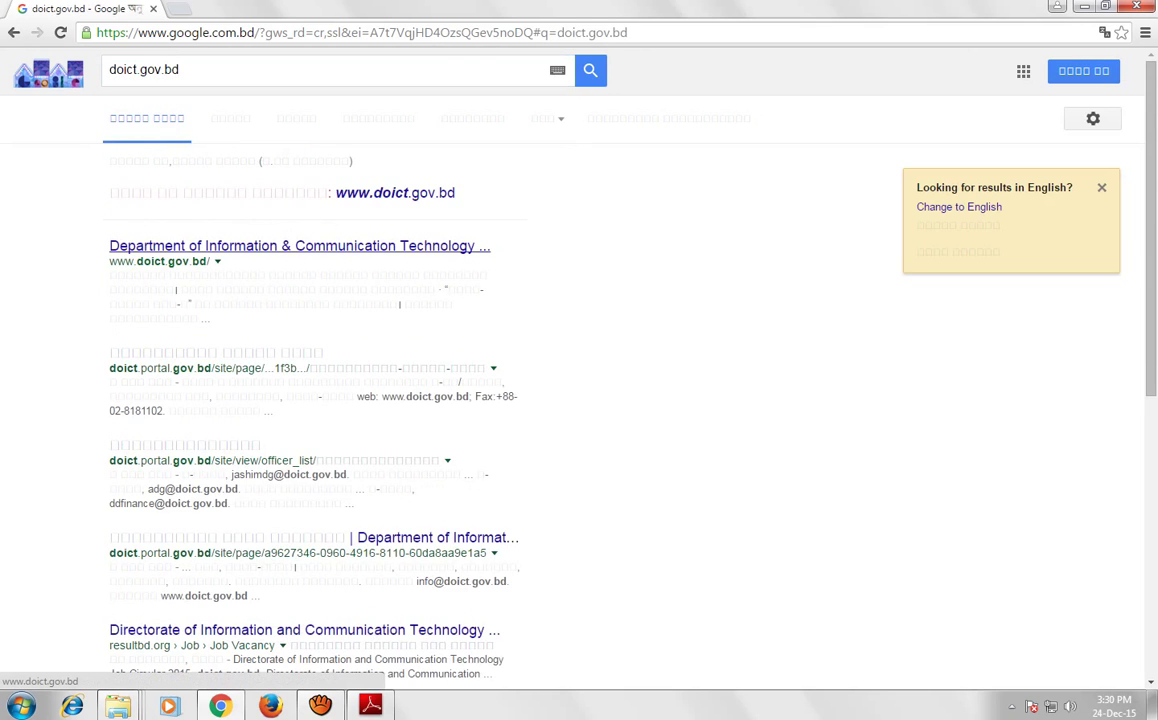
click(300, 246)
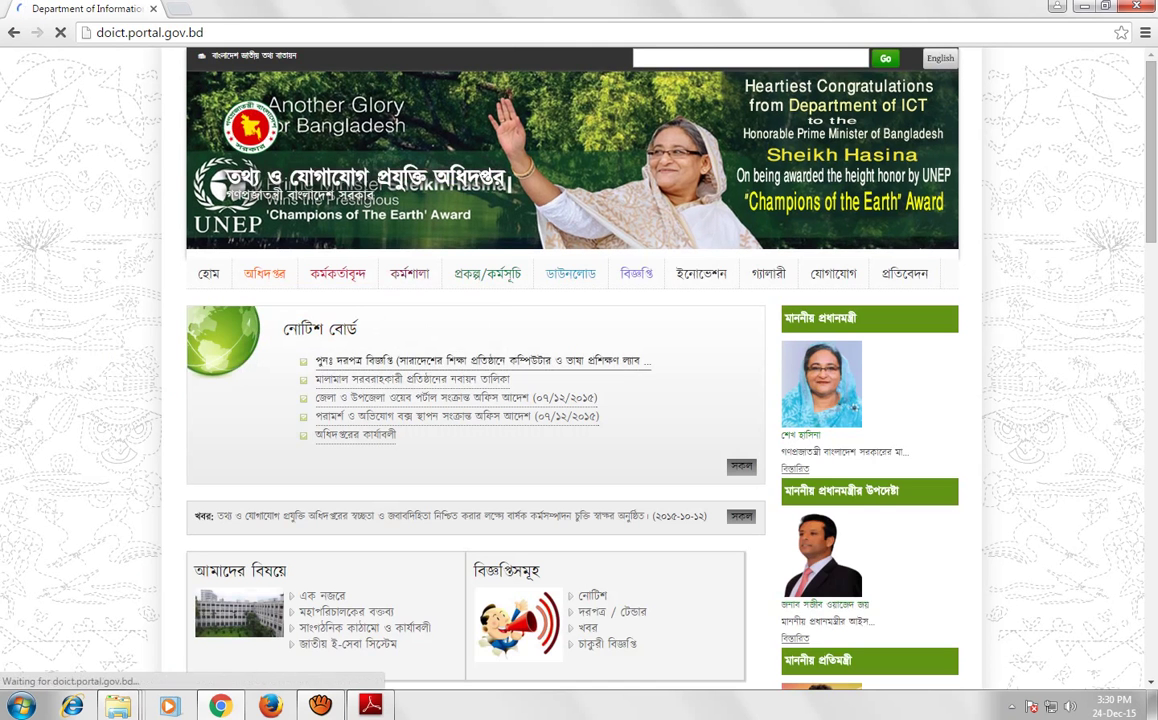
scroll(570, 400, down, 1)
scroll(570, 400, up, 1)
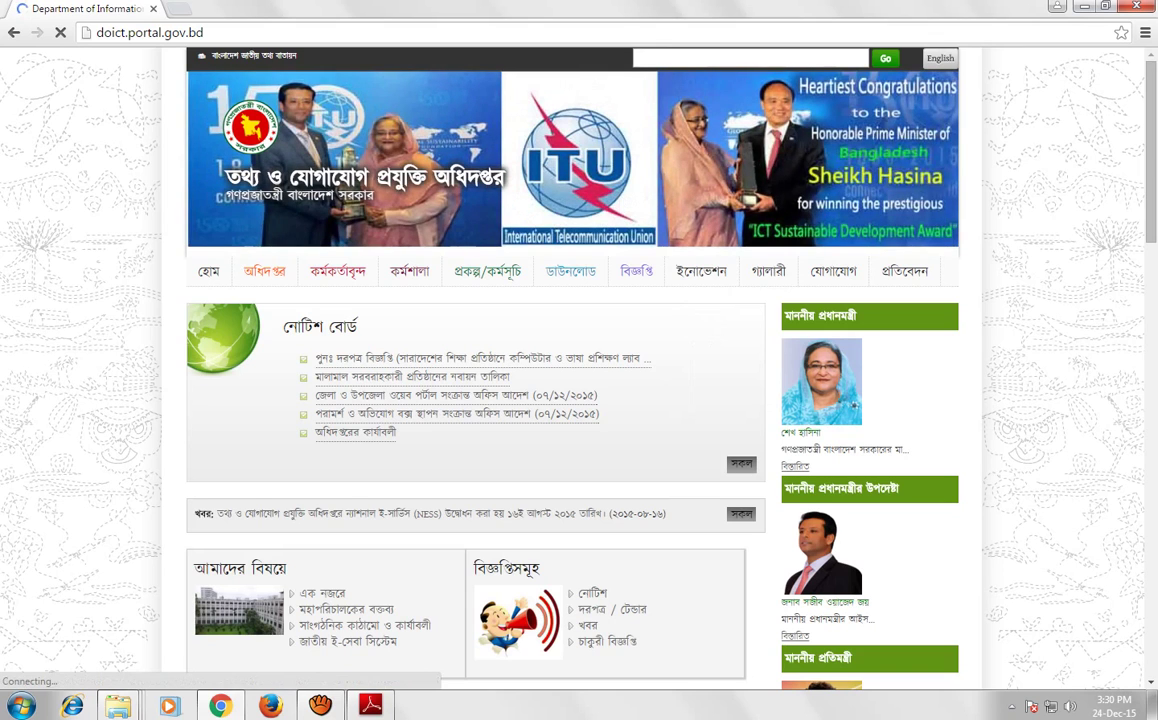
key(super+d)
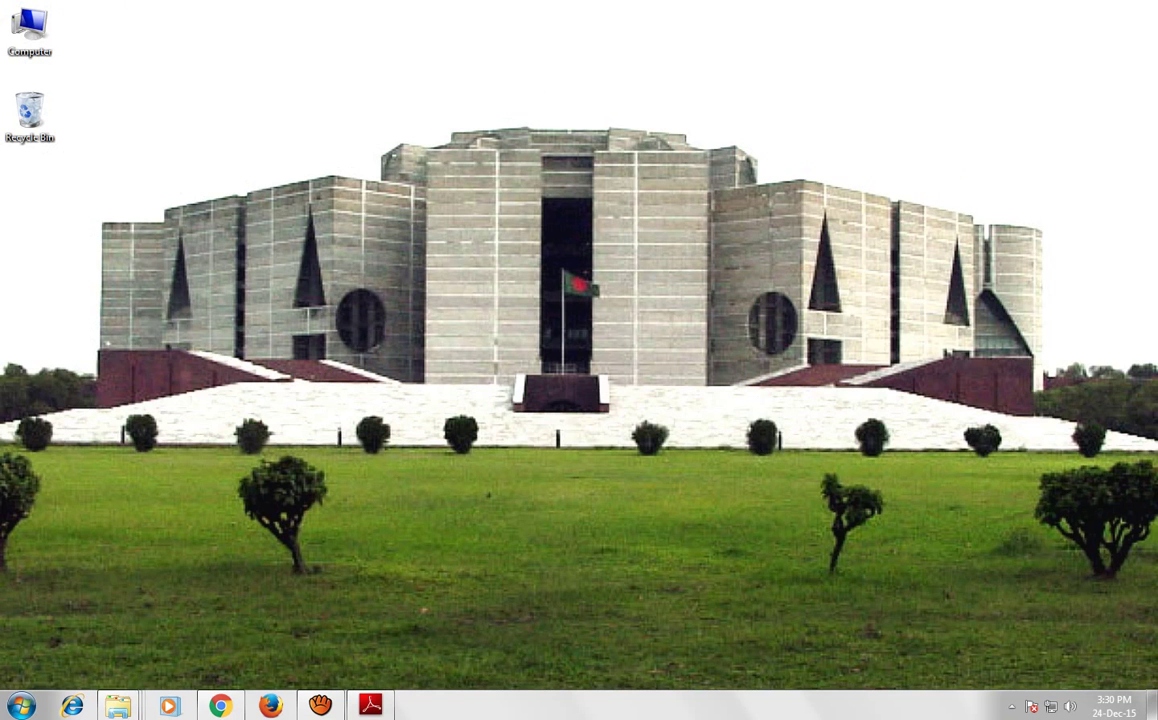
click(1011, 706)
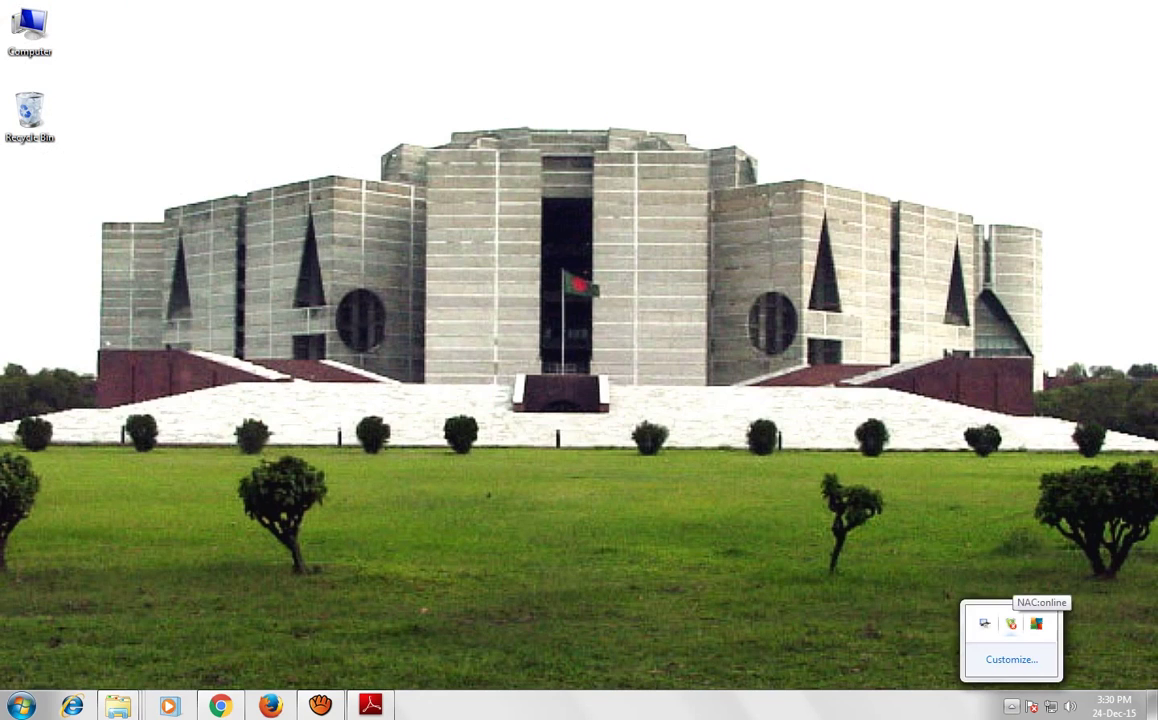
double_click(1011, 624)
drag(560, 132, 437, 141)
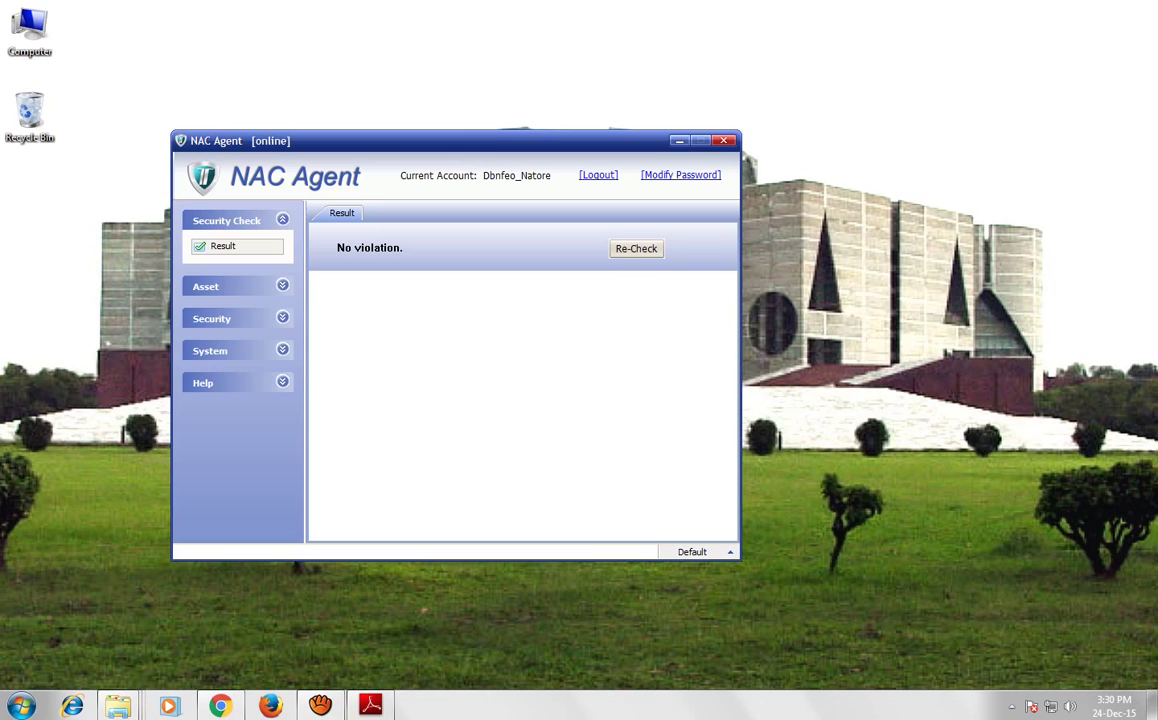
click(681, 175)
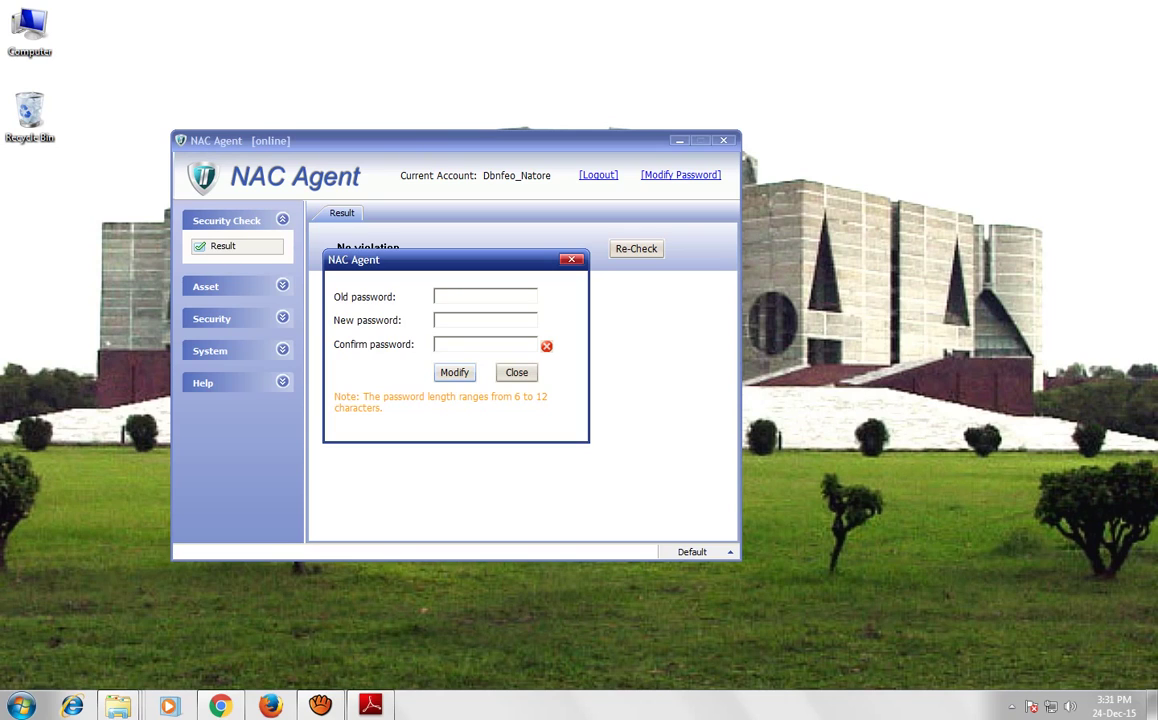
text(•••••••••••)
key(Escape)
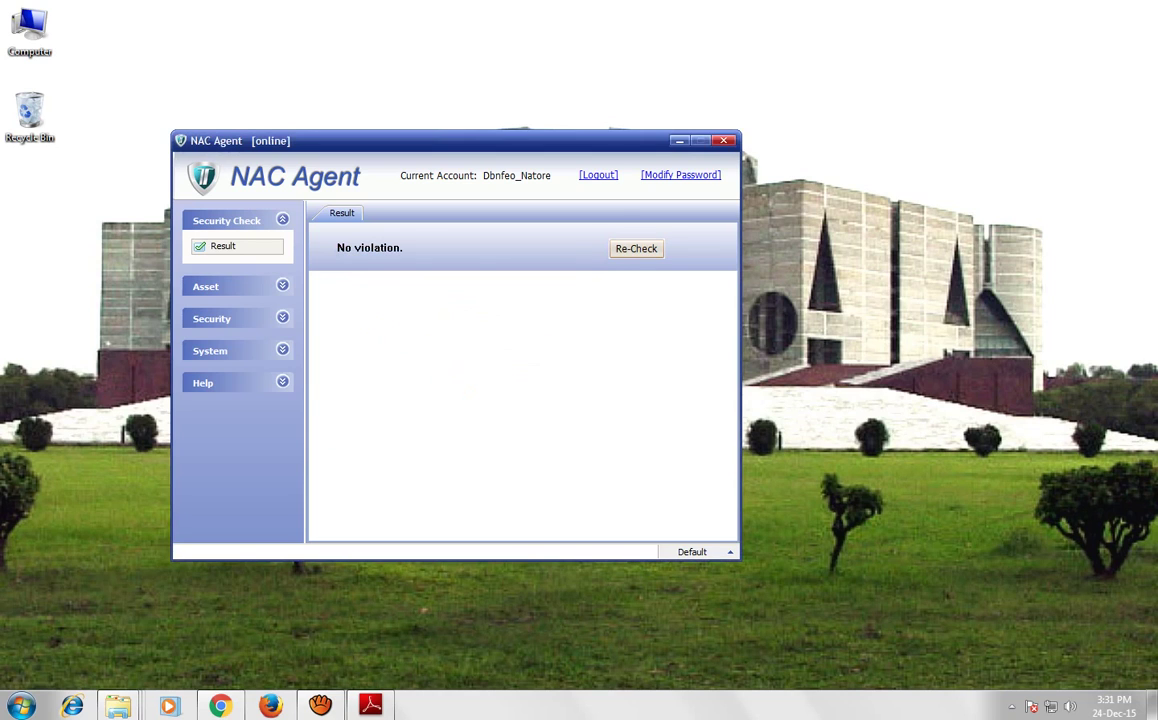
key(alt+F4)
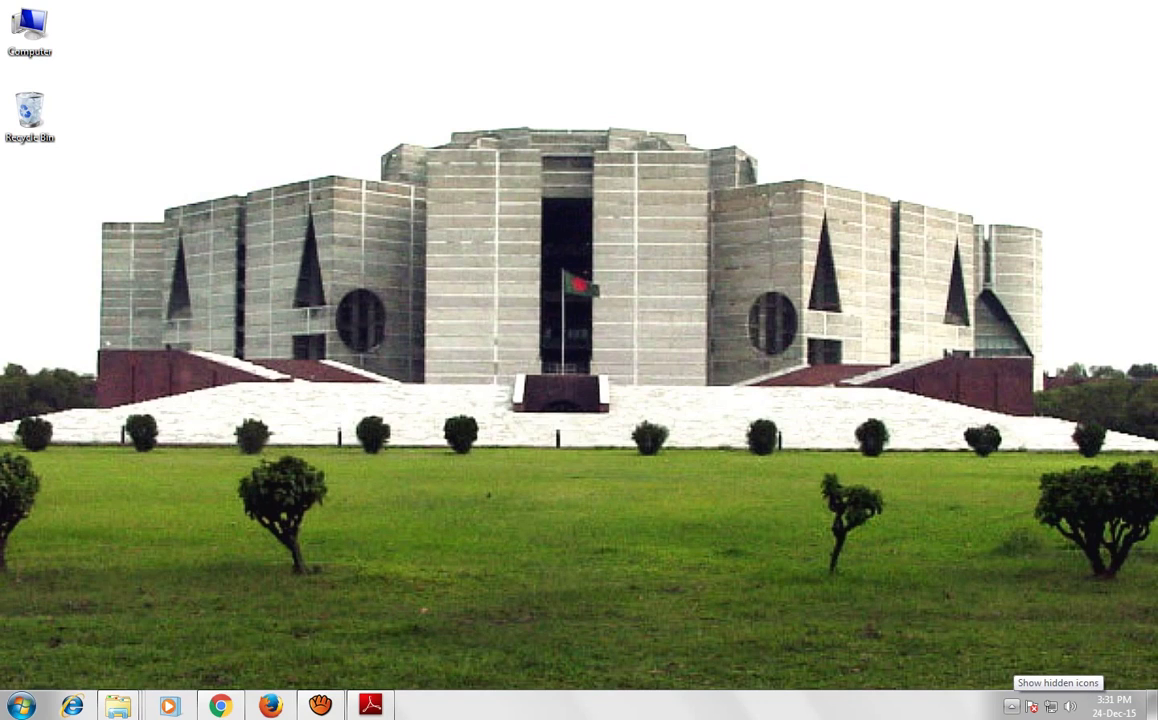
click(1011, 706)
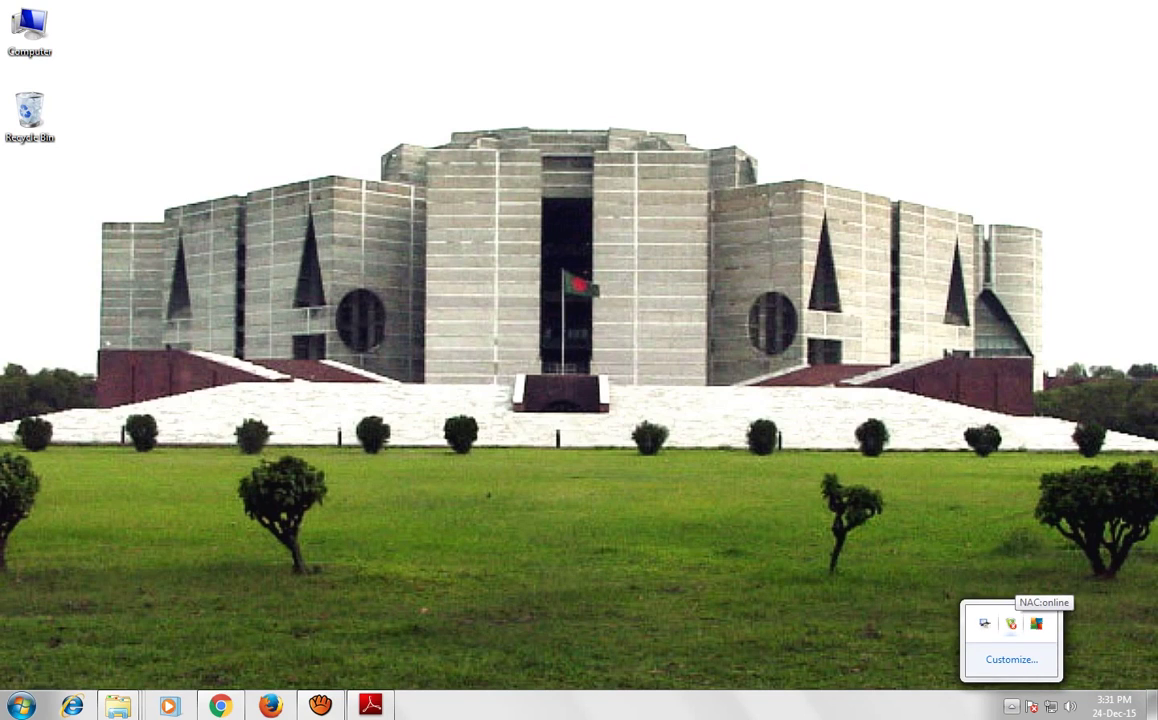
Log the account out from the NAC Agent main window
double_click(1011, 623)
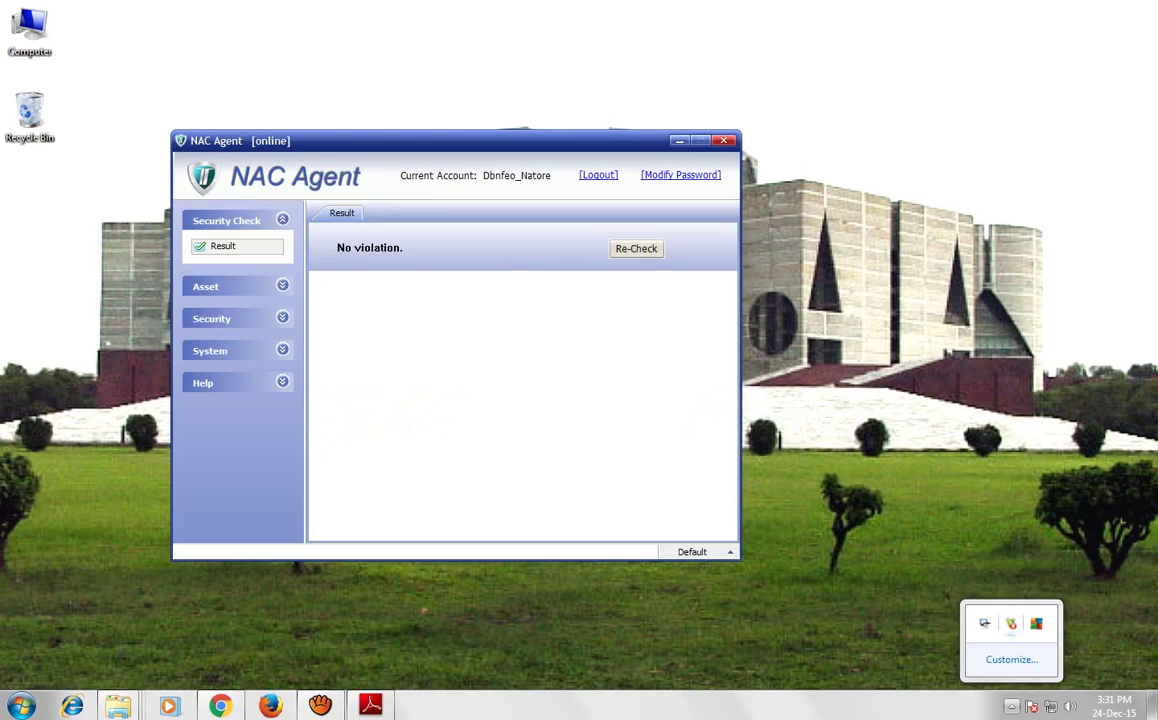
click(598, 175)
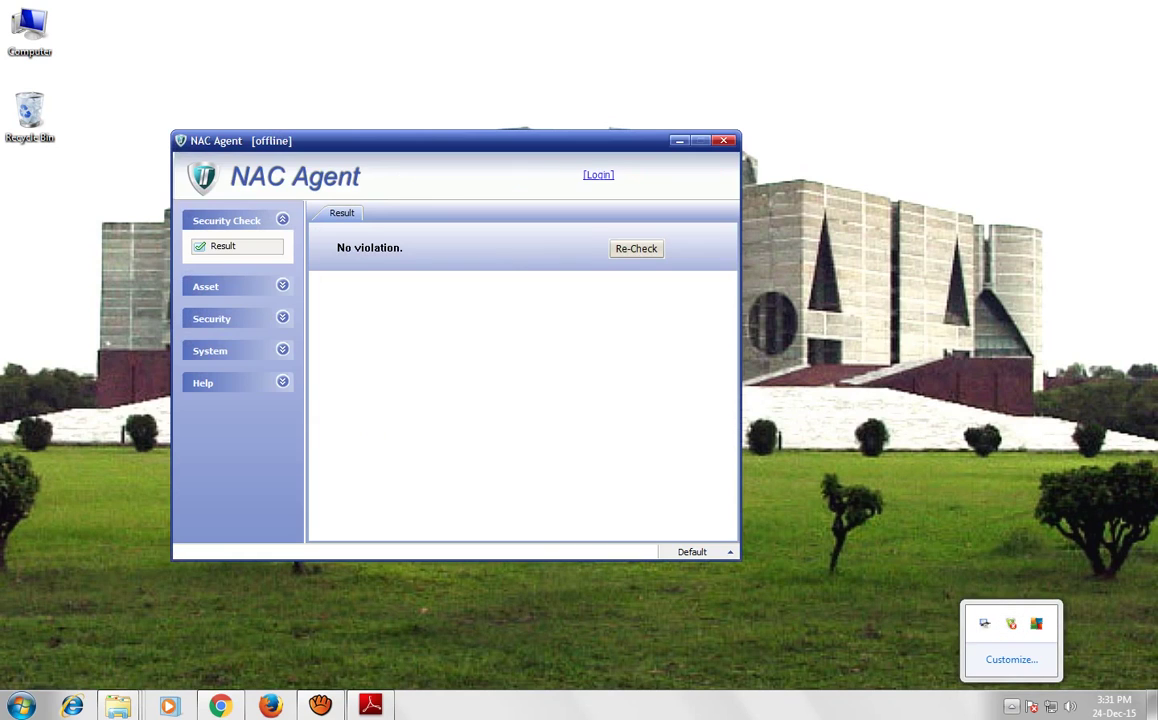
click(724, 141)
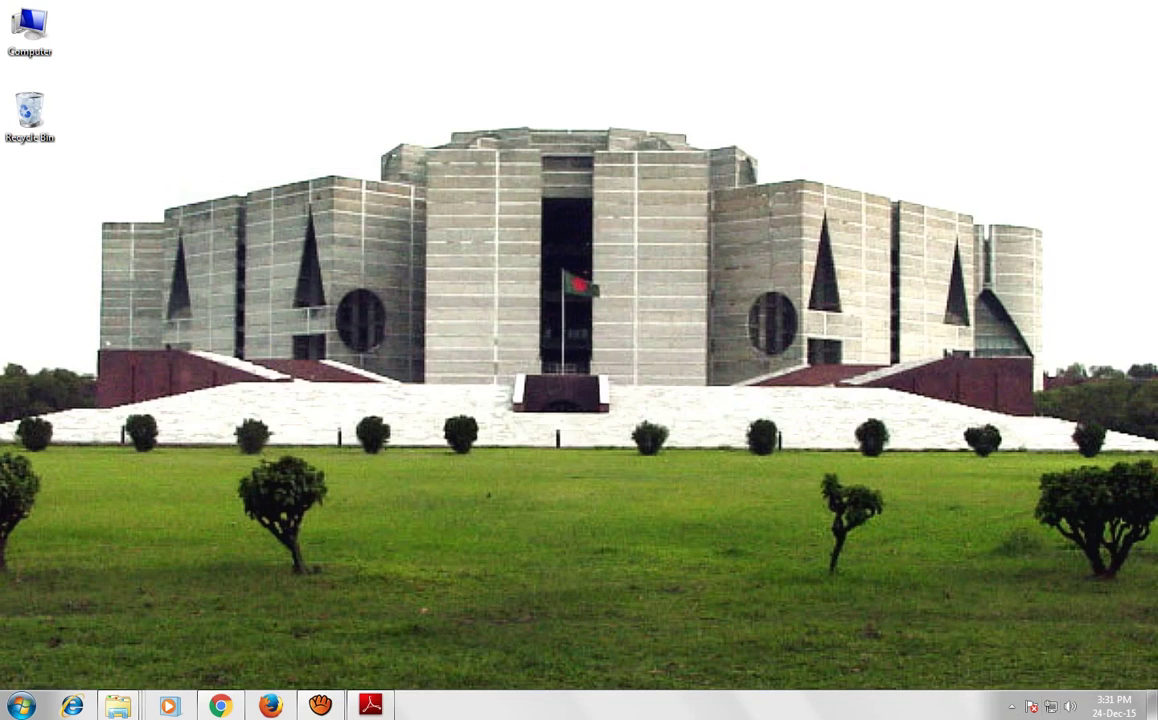
Reopen the NAC Agent login window from the tray and submit the login again
click(1011, 706)
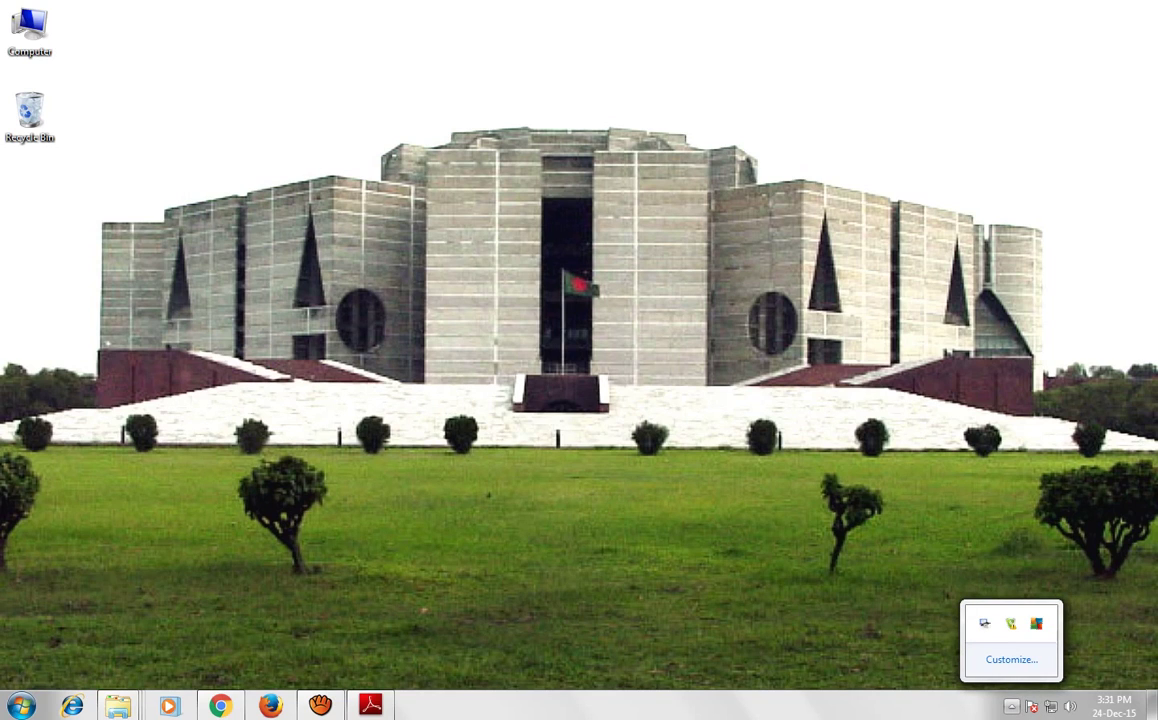
click(1011, 706)
click(1011, 706)
double_click(1011, 623)
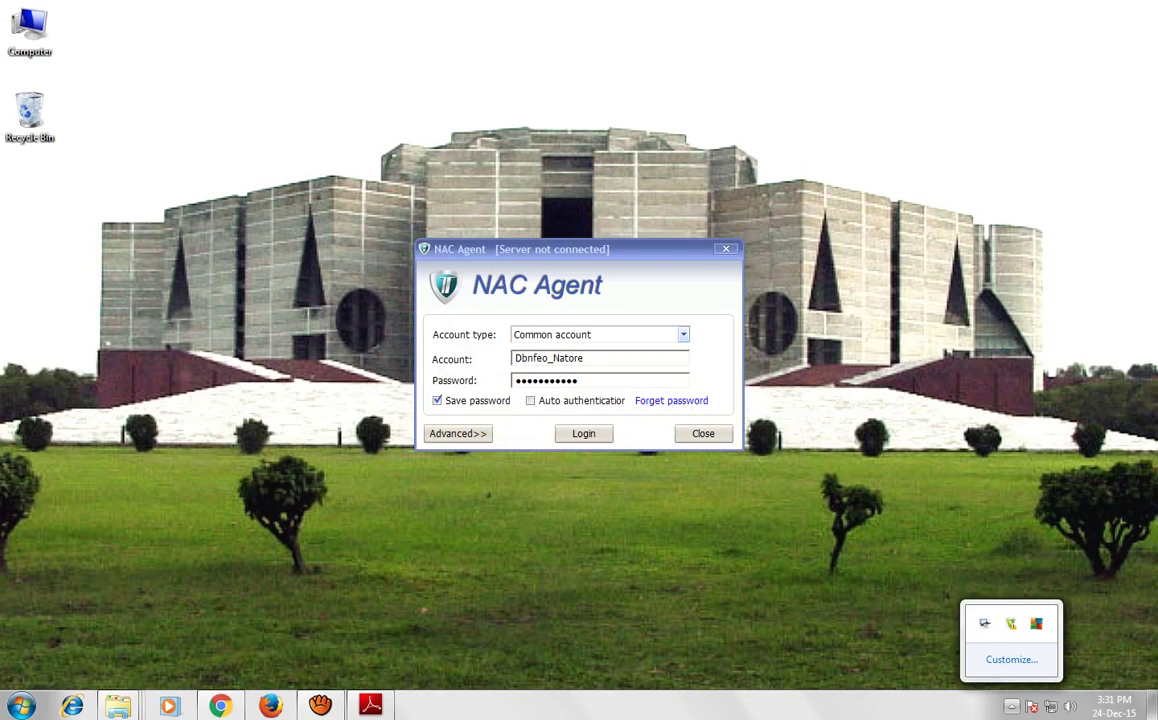
drag(580, 249, 525, 247)
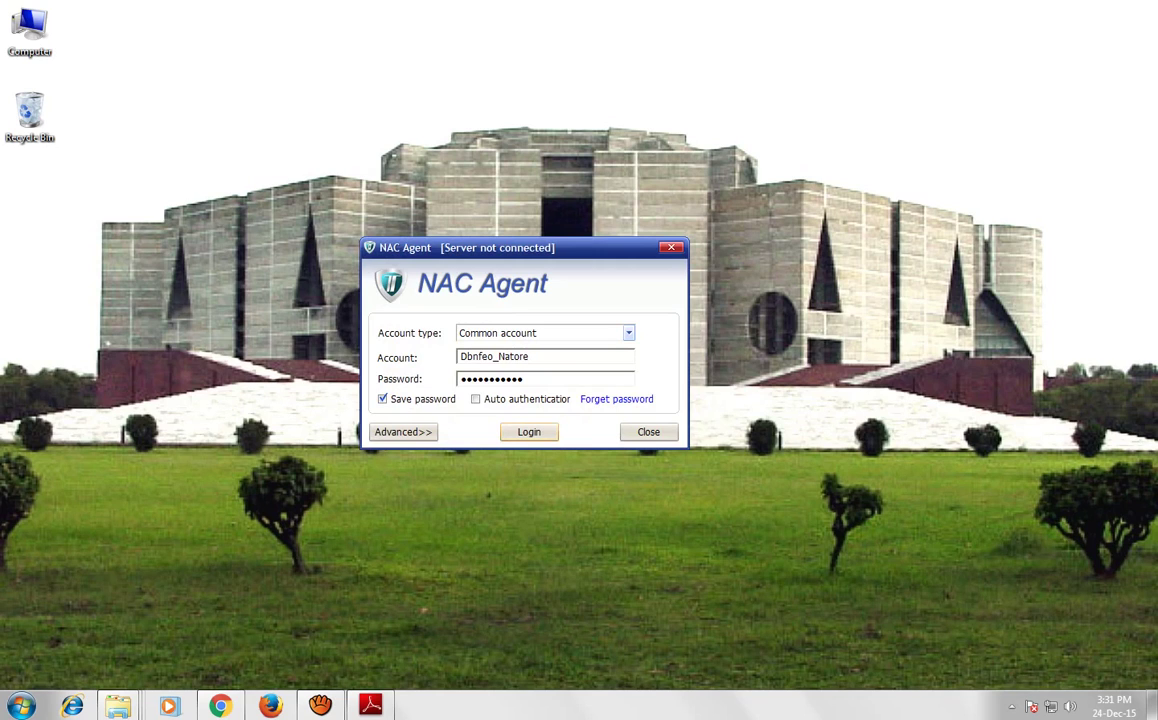
key(Return)
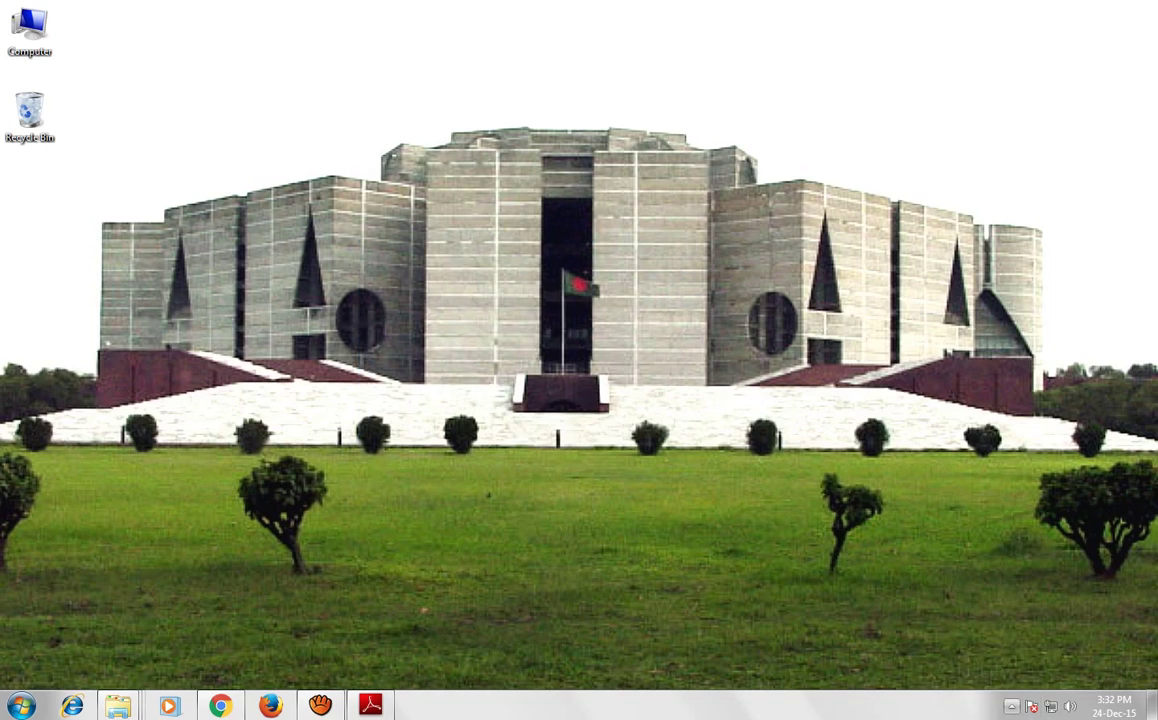
Check the NAC Agent status among the hidden notification icons
click(1012, 706)
key(Escape)
click(1012, 706)
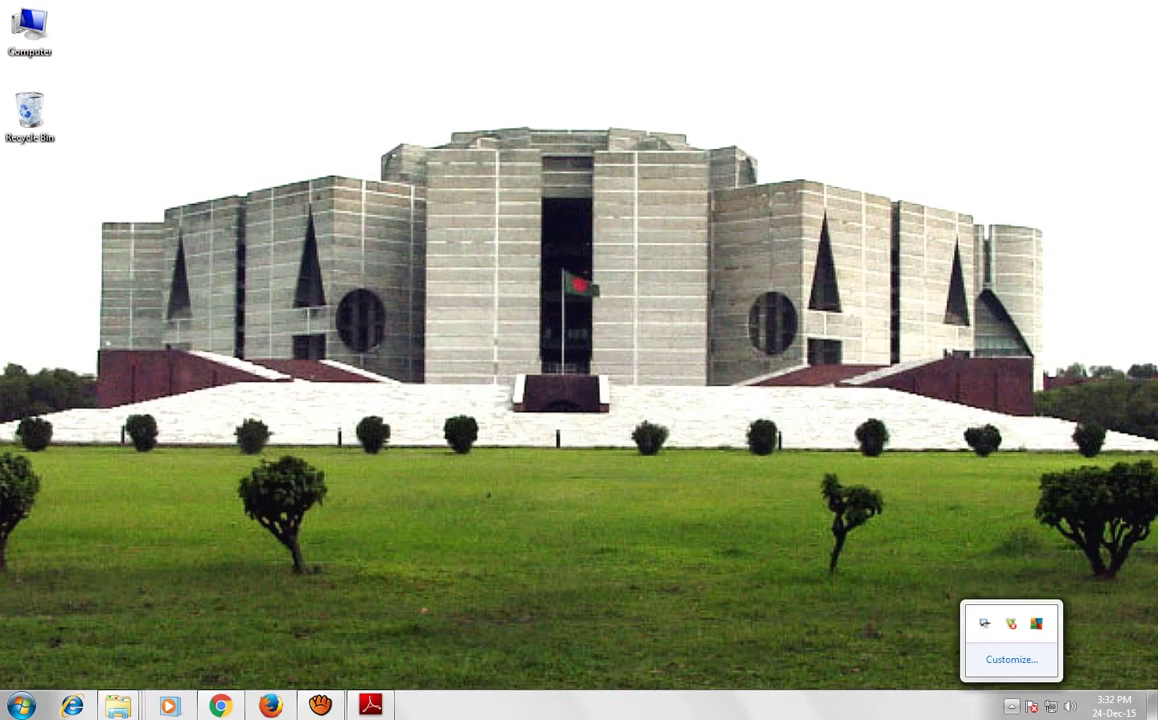
key(Escape)
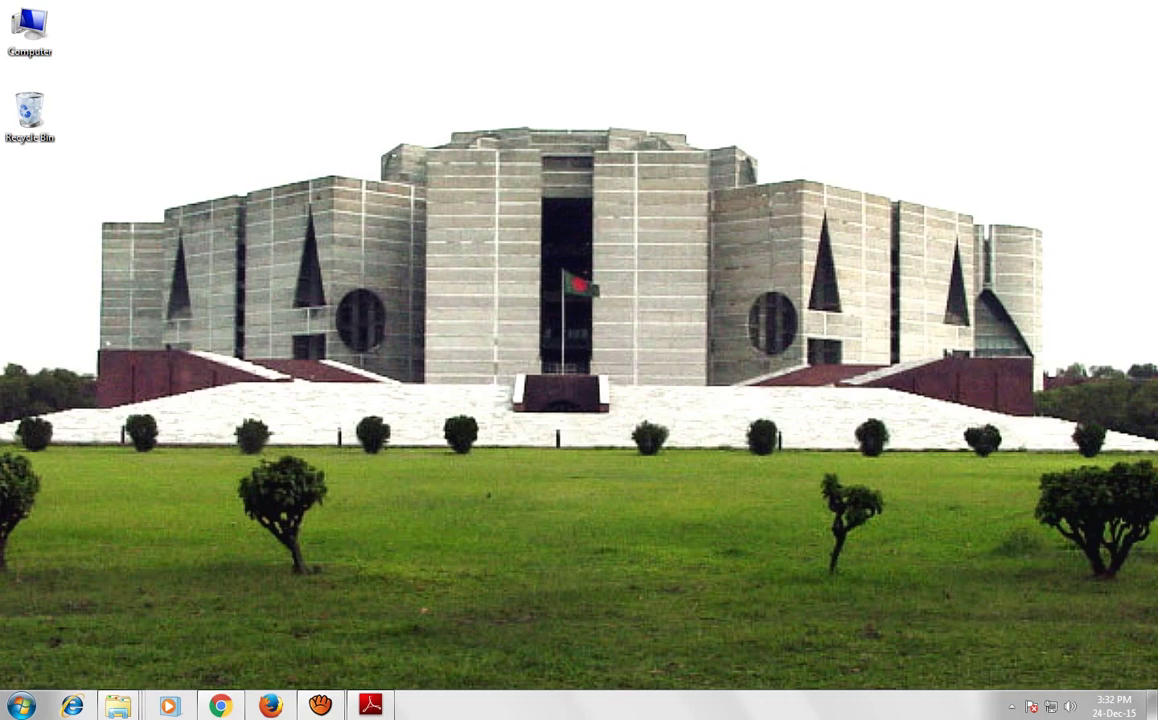